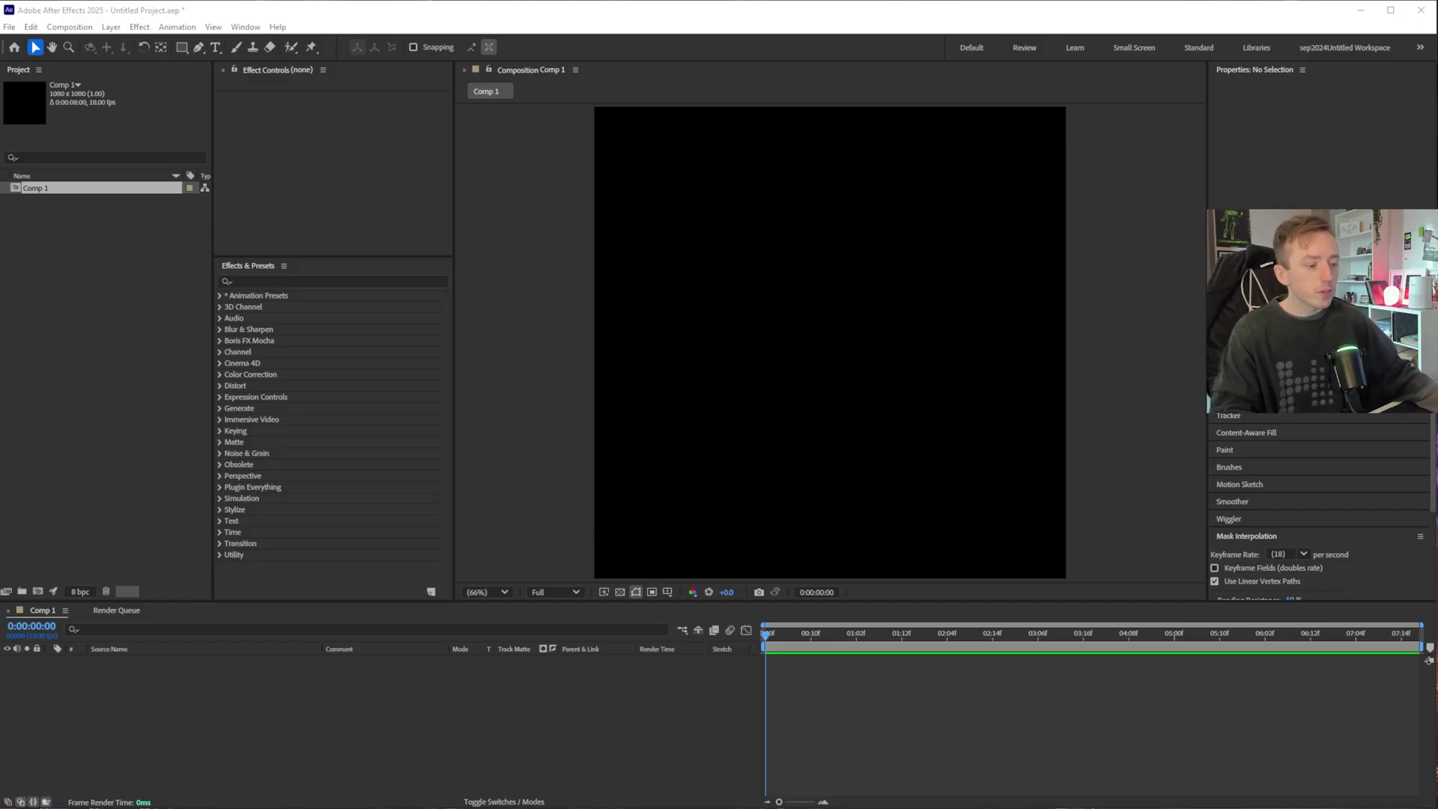
- Move to the end of Comp 1, review its composition settings and clear the project selection
{"action": "left_click", "coordinate": [1414, 634]}
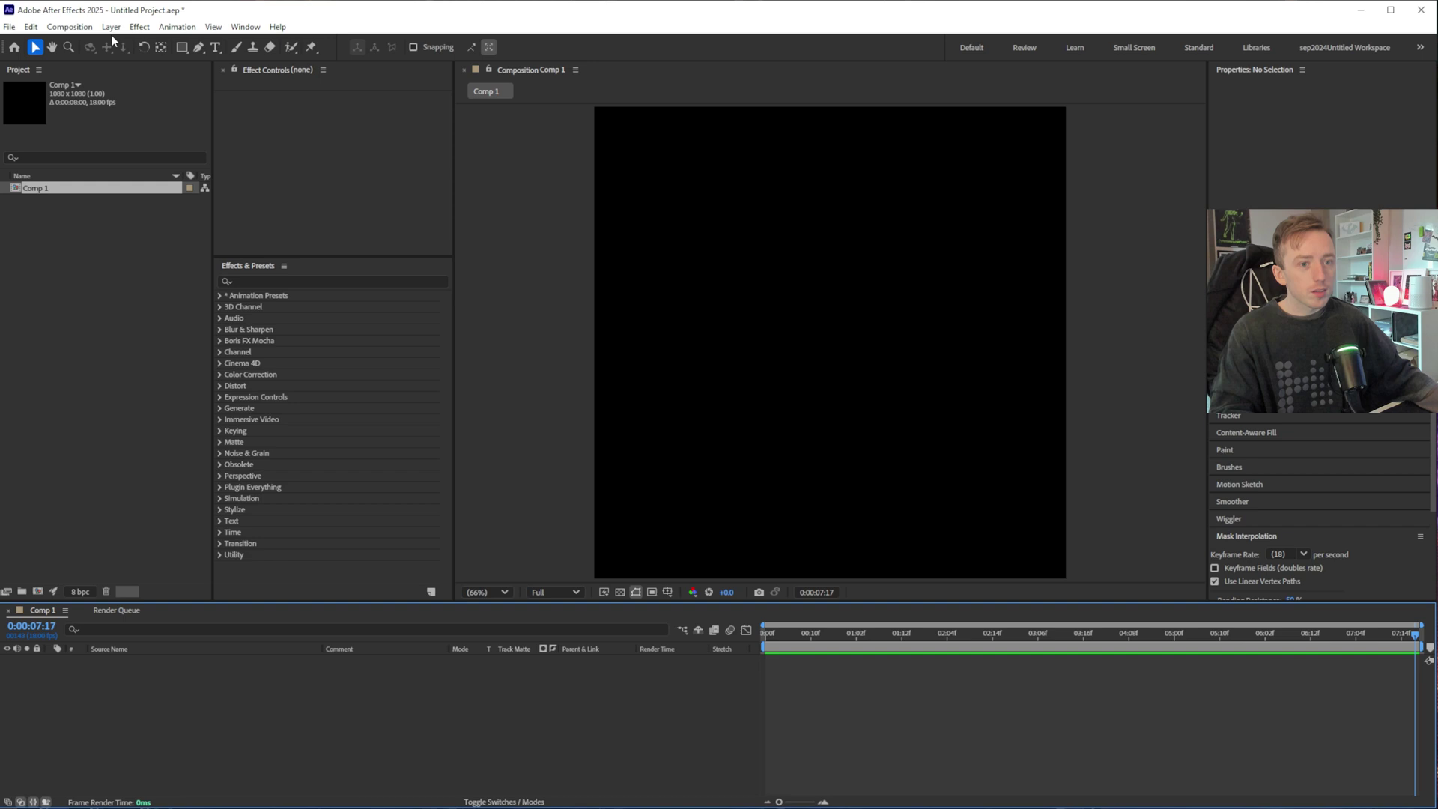
{"action": "left_click", "coordinate": [70, 27]}
{"action": "left_click", "coordinate": [136, 63]}
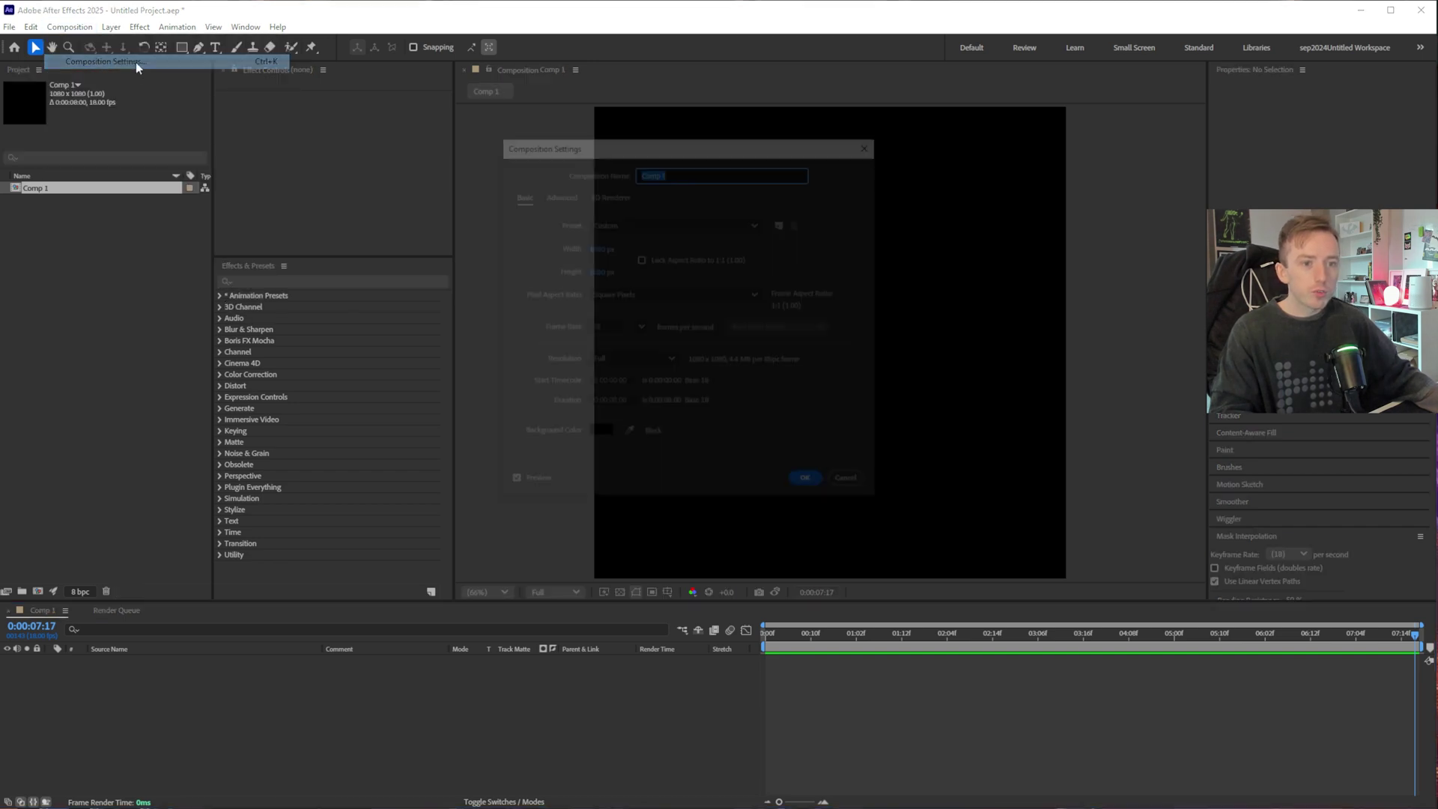
{"action": "left_click", "coordinate": [808, 484]}
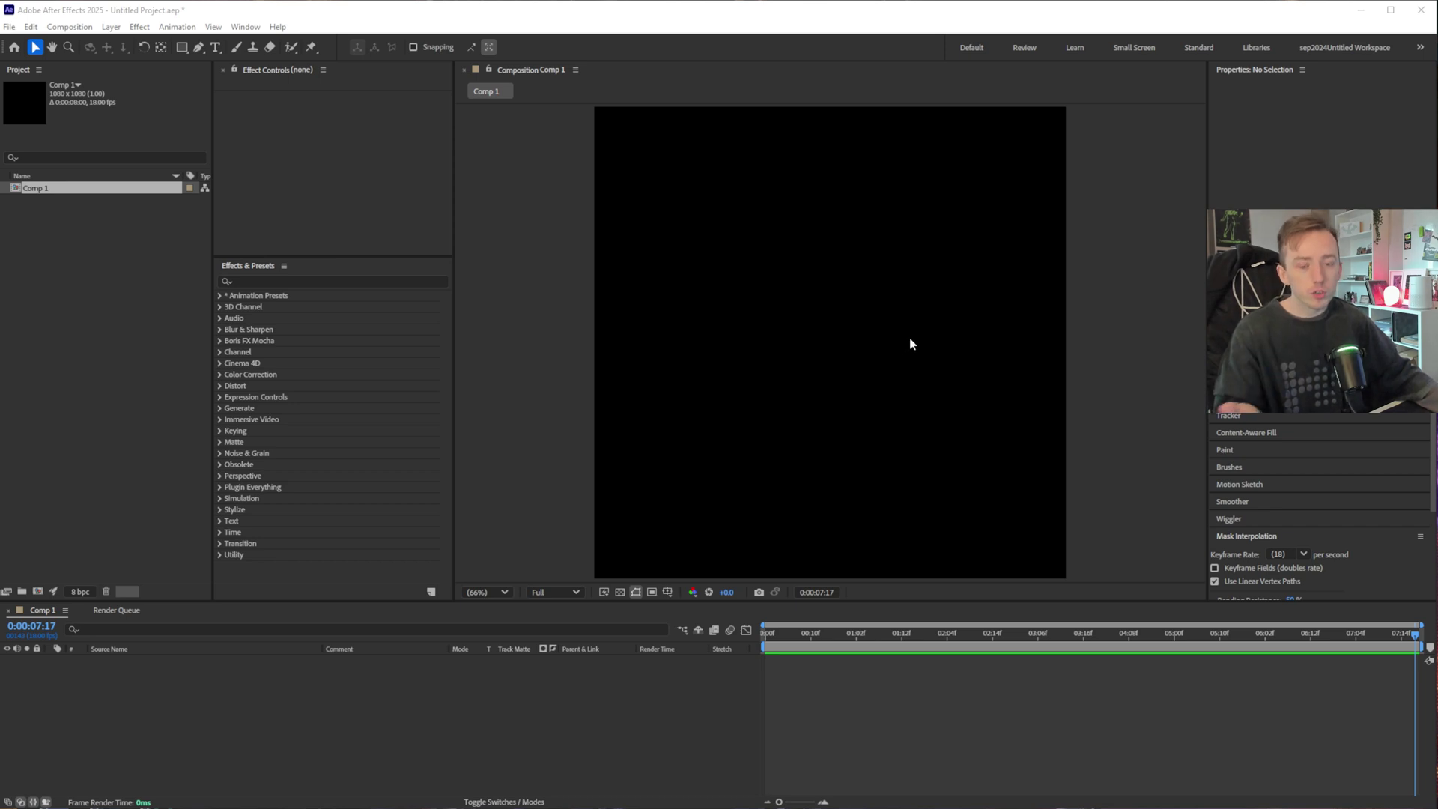
{"action": "key", "text": "ctrl+shift+a"}
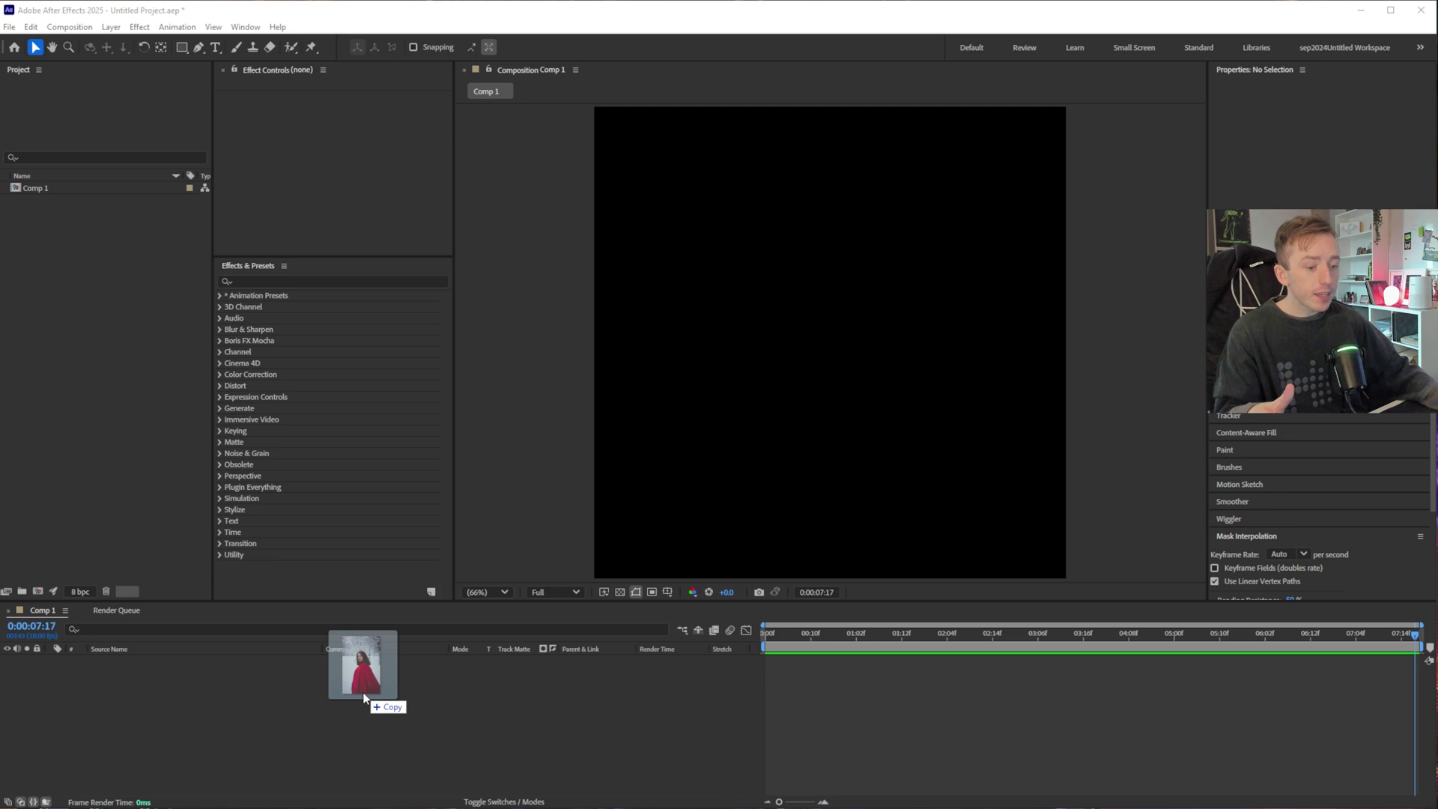
- Add the face and silhouette photos, shrinking the silhouette to 62% and repositioning both
{"action": "left_click_drag", "start_coordinate": [369, 690], "coordinate": [363, 700]}
{"action": "left_click_drag", "start_coordinate": [892, 324], "coordinate": [909, 657]}
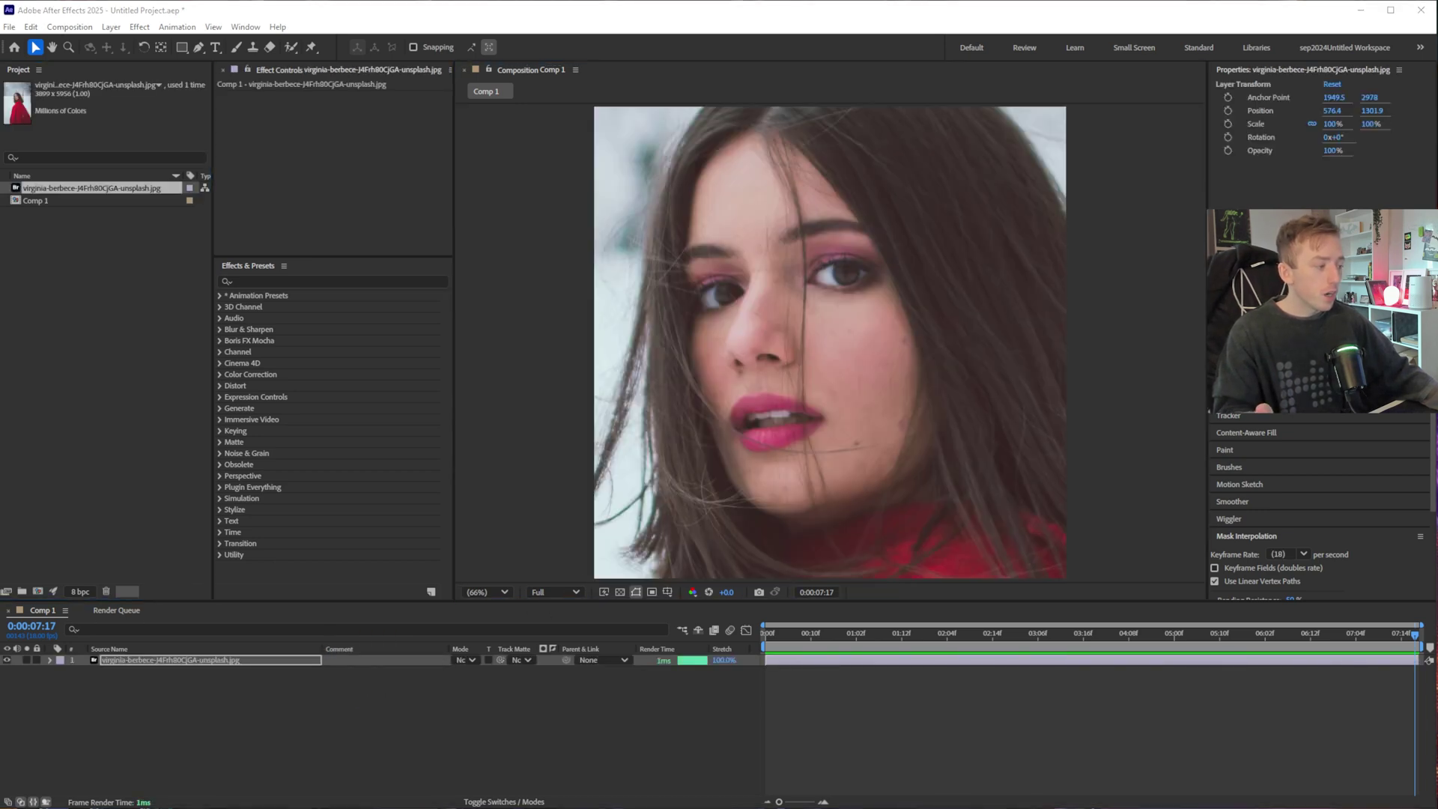
{"action": "left_click_drag", "start_coordinate": [360, 697], "coordinate": [702, 503]}
{"action": "left_click_drag", "start_coordinate": [1328, 126], "coordinate": [1300, 125]}
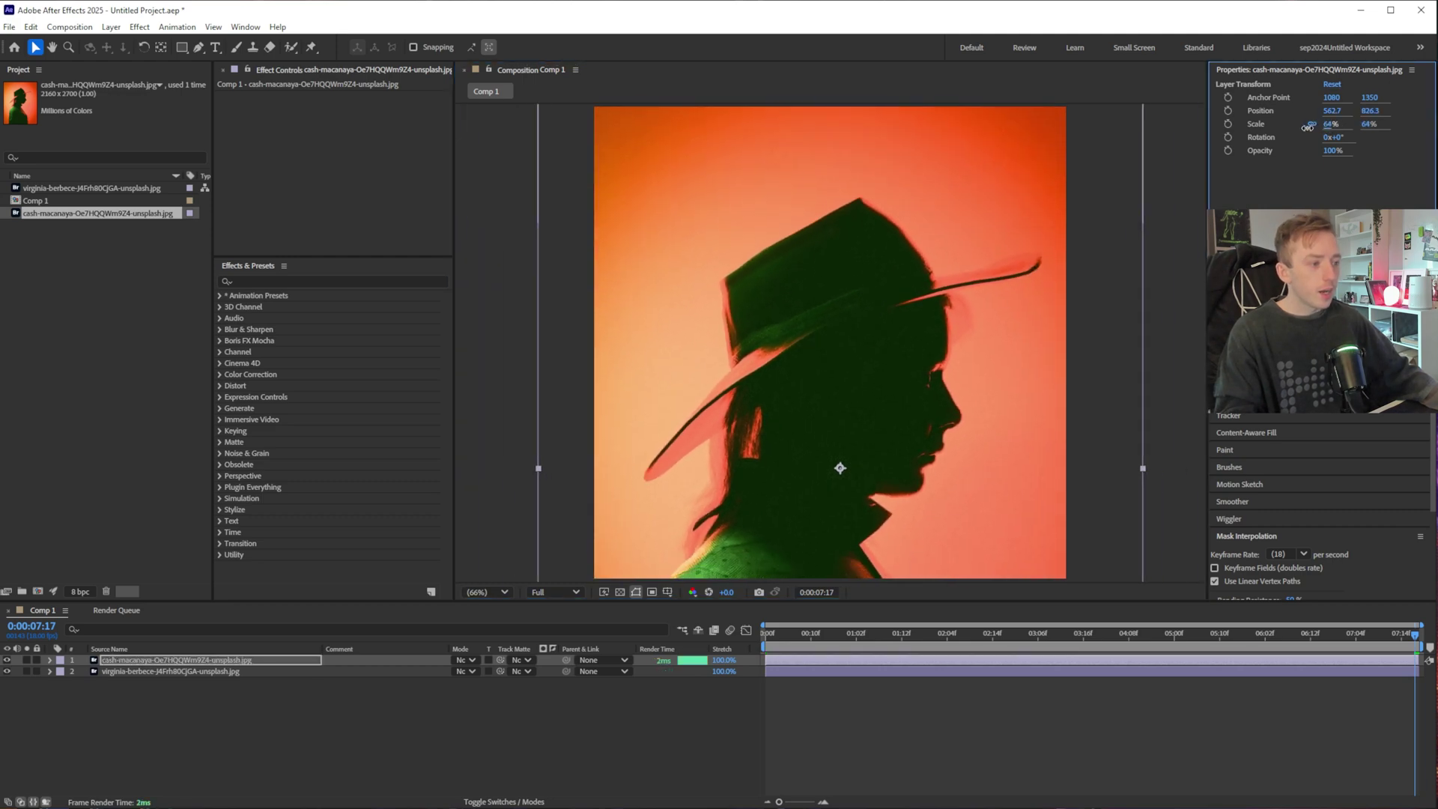
{"action": "left_click_drag", "start_coordinate": [924, 332], "coordinate": [920, 254]}
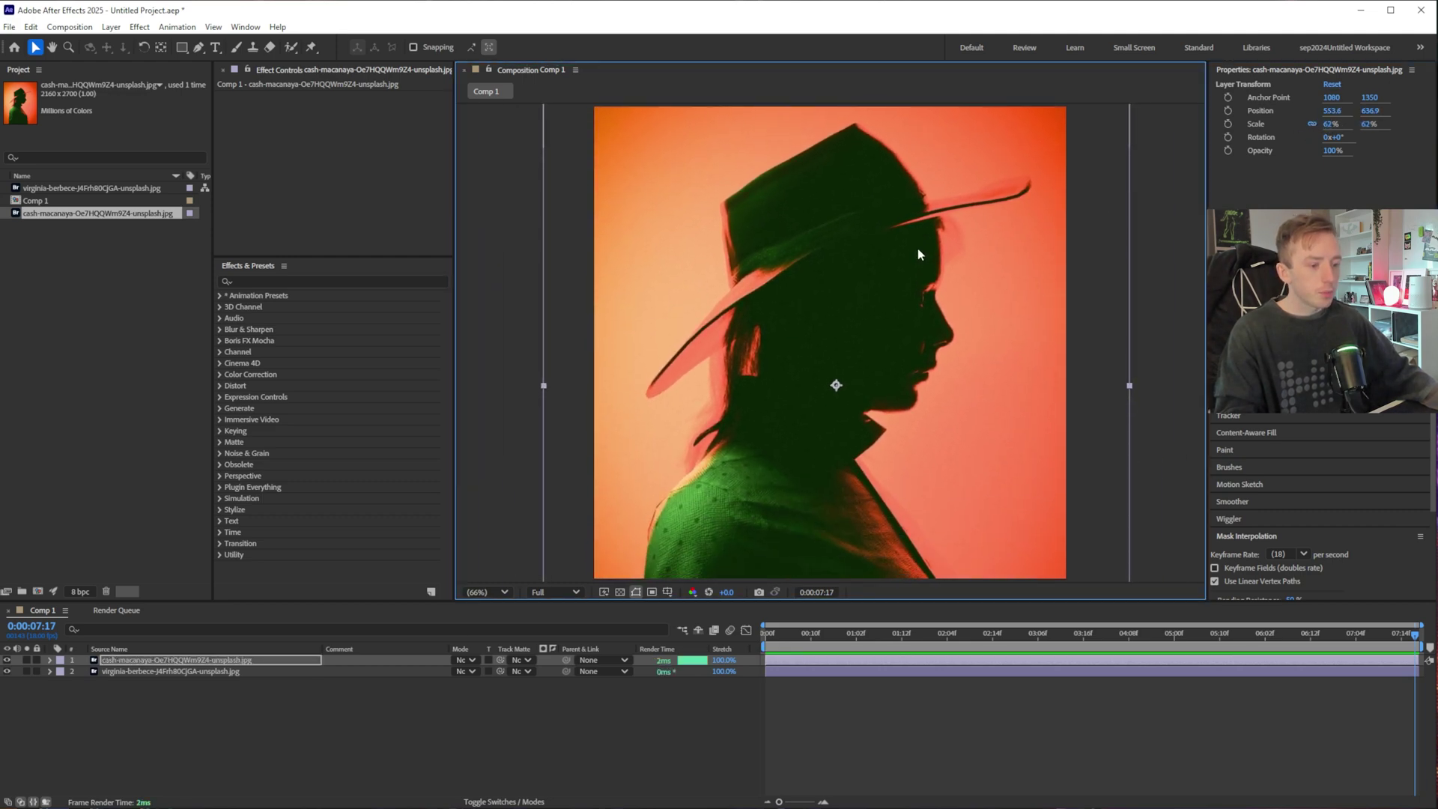
- Hide the silhouette layer and scale the face portrait to 89%, raising it slightly
{"action": "left_click_drag", "start_coordinate": [180, 675], "coordinate": [318, 611]}
{"action": "left_click", "coordinate": [7, 660]}
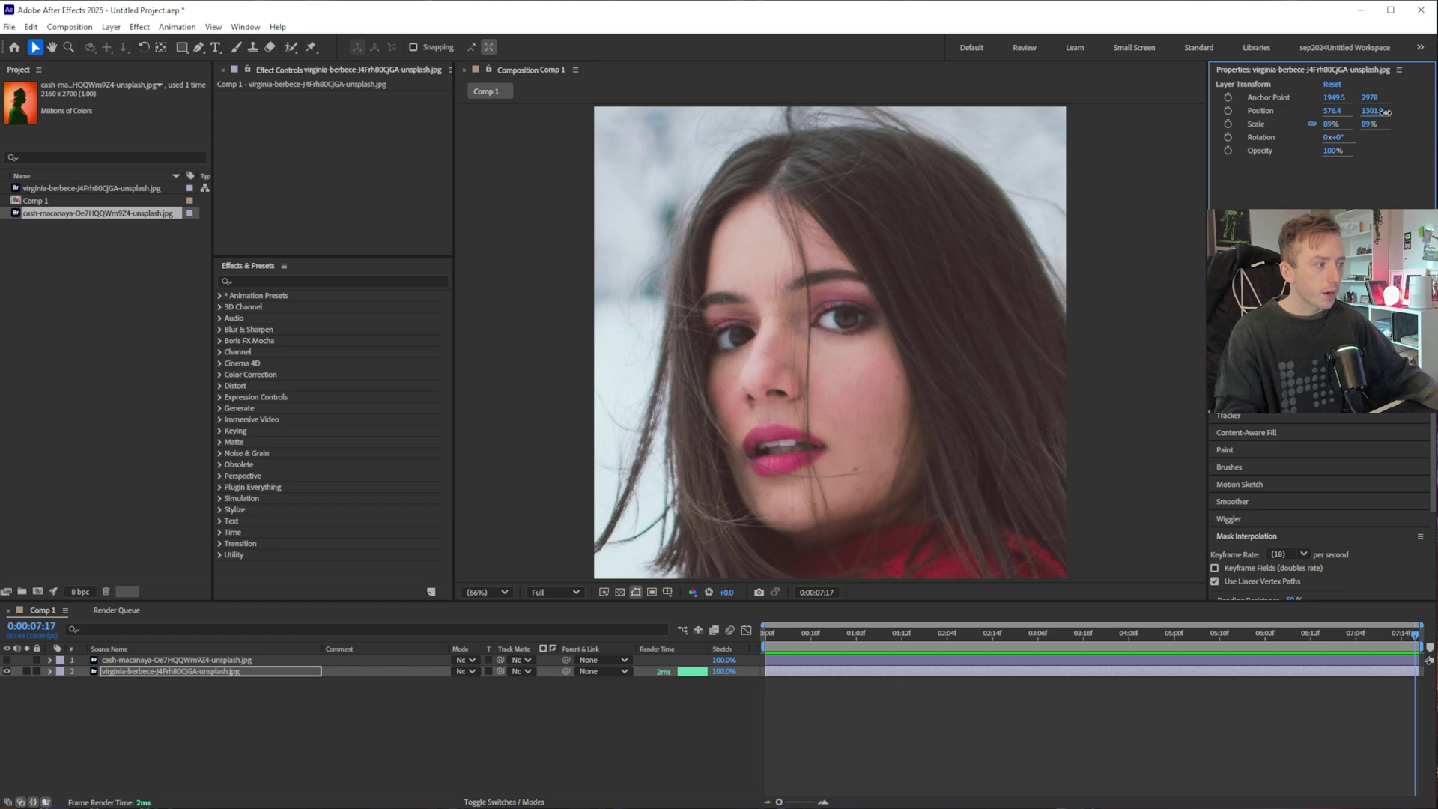
{"action": "mouse_move", "coordinate": [1334, 123]}
{"action": "left_mouse_down"}
{"action": "mouse_move", "coordinate": [1274, 127]}
{"action": "mouse_move", "coordinate": [1317, 113]}
{"action": "left_mouse_up"}
- Add a new adjustment layer to the timeline
{"action": "right_click", "coordinate": [259, 714]}
{"action": "mouse_move", "coordinate": [292, 722]}
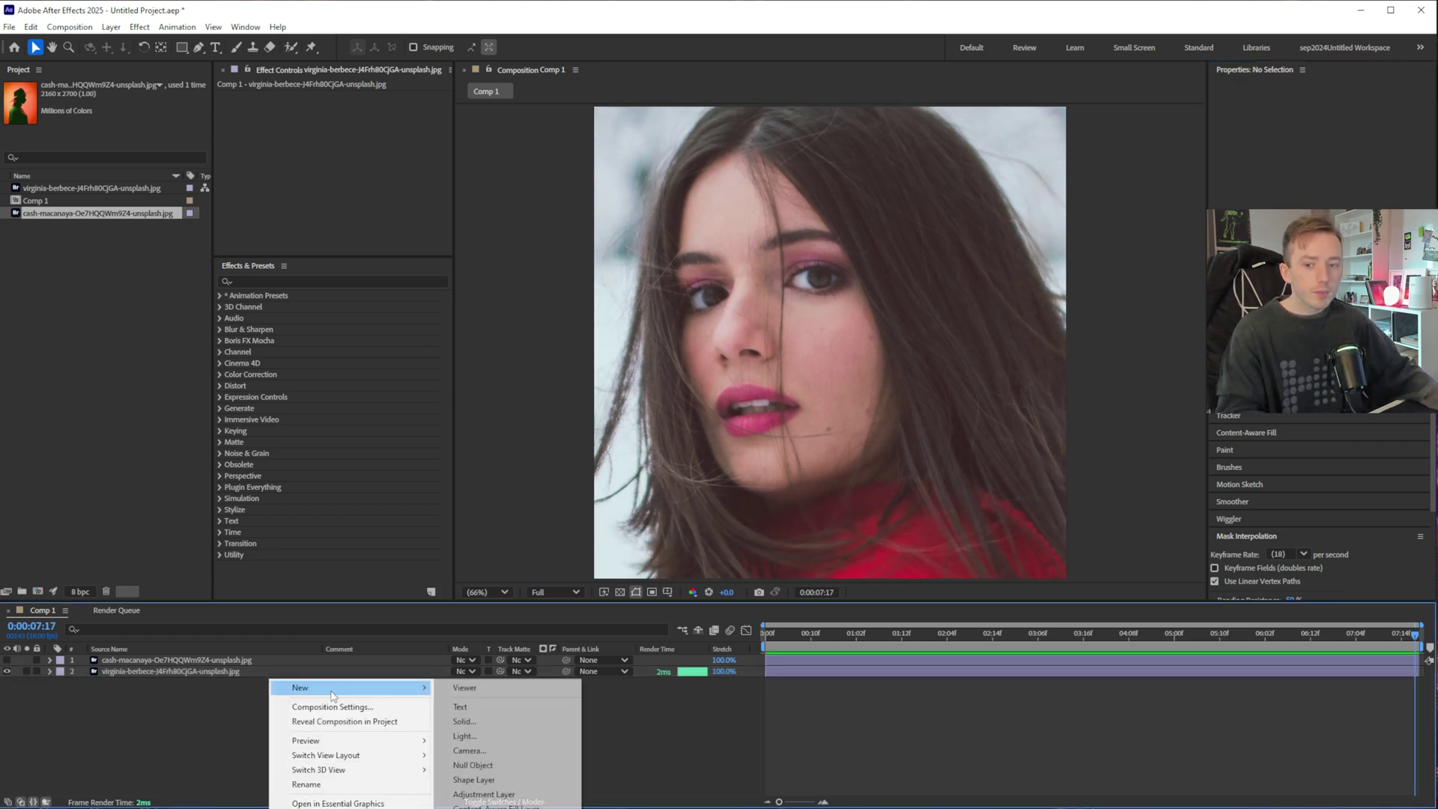
{"action": "left_click", "coordinate": [524, 789]}
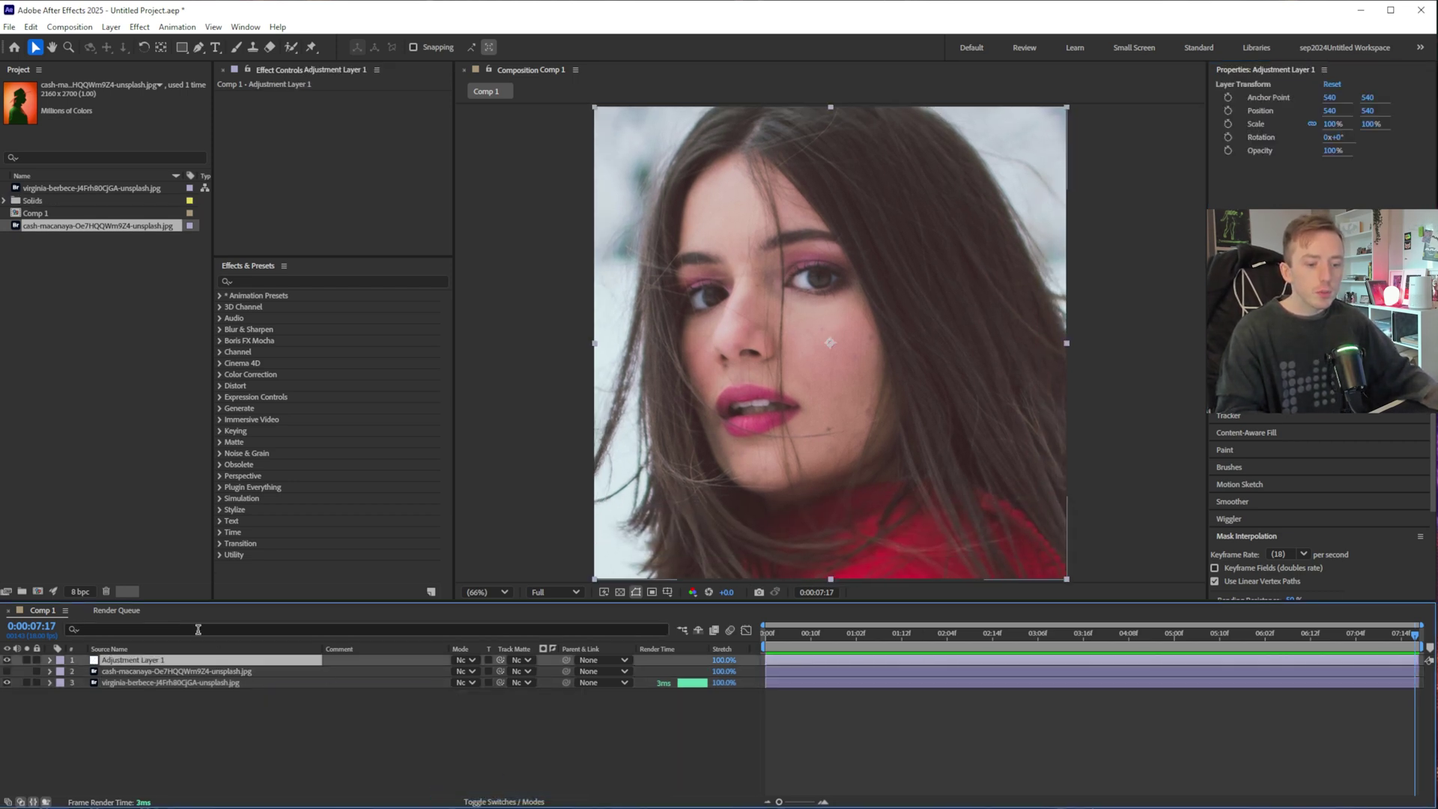
- Search Effects & Presets for 'levels' and apply Levels to the face photo
{"action": "left_click", "coordinate": [281, 279]}
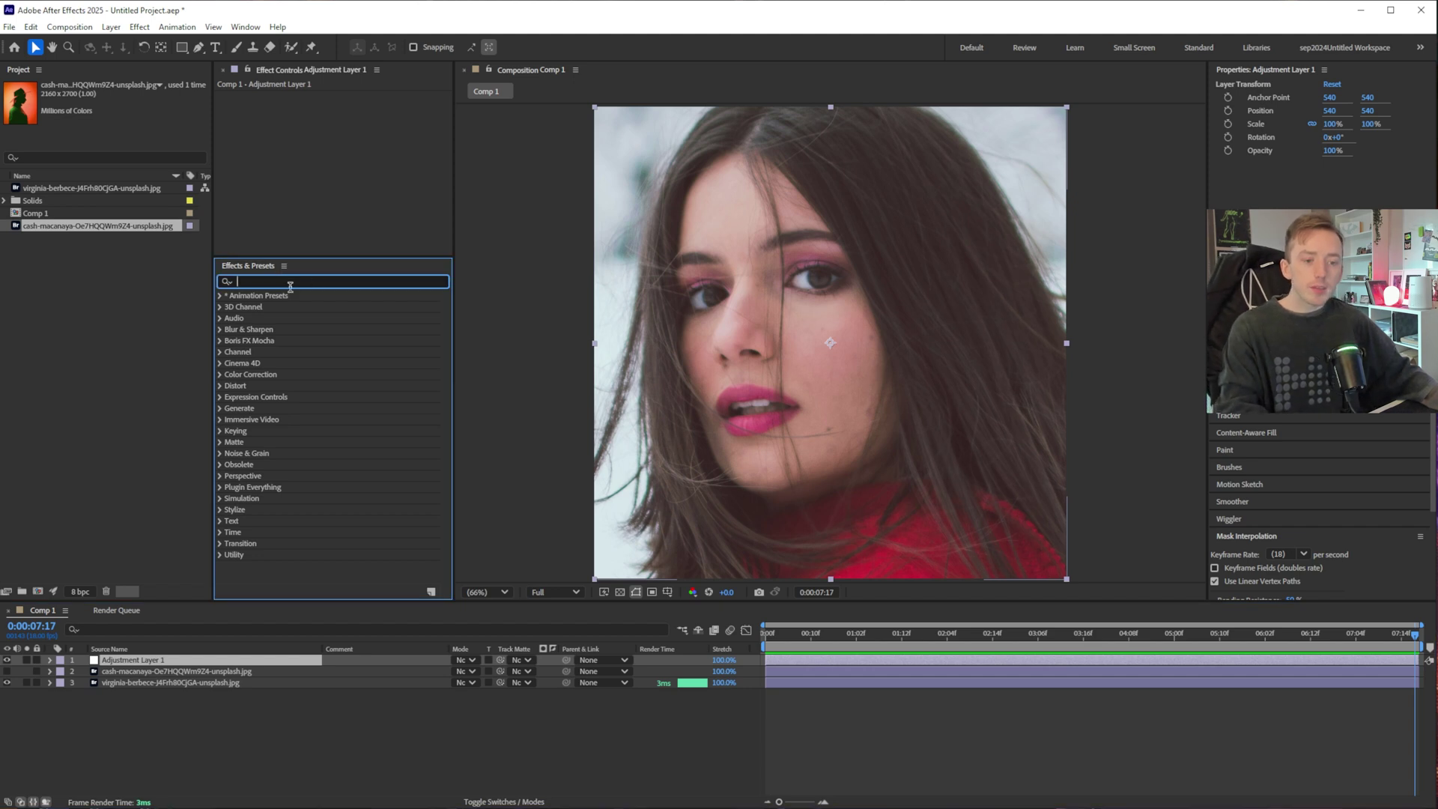
{"action": "left_click", "coordinate": [247, 28]}
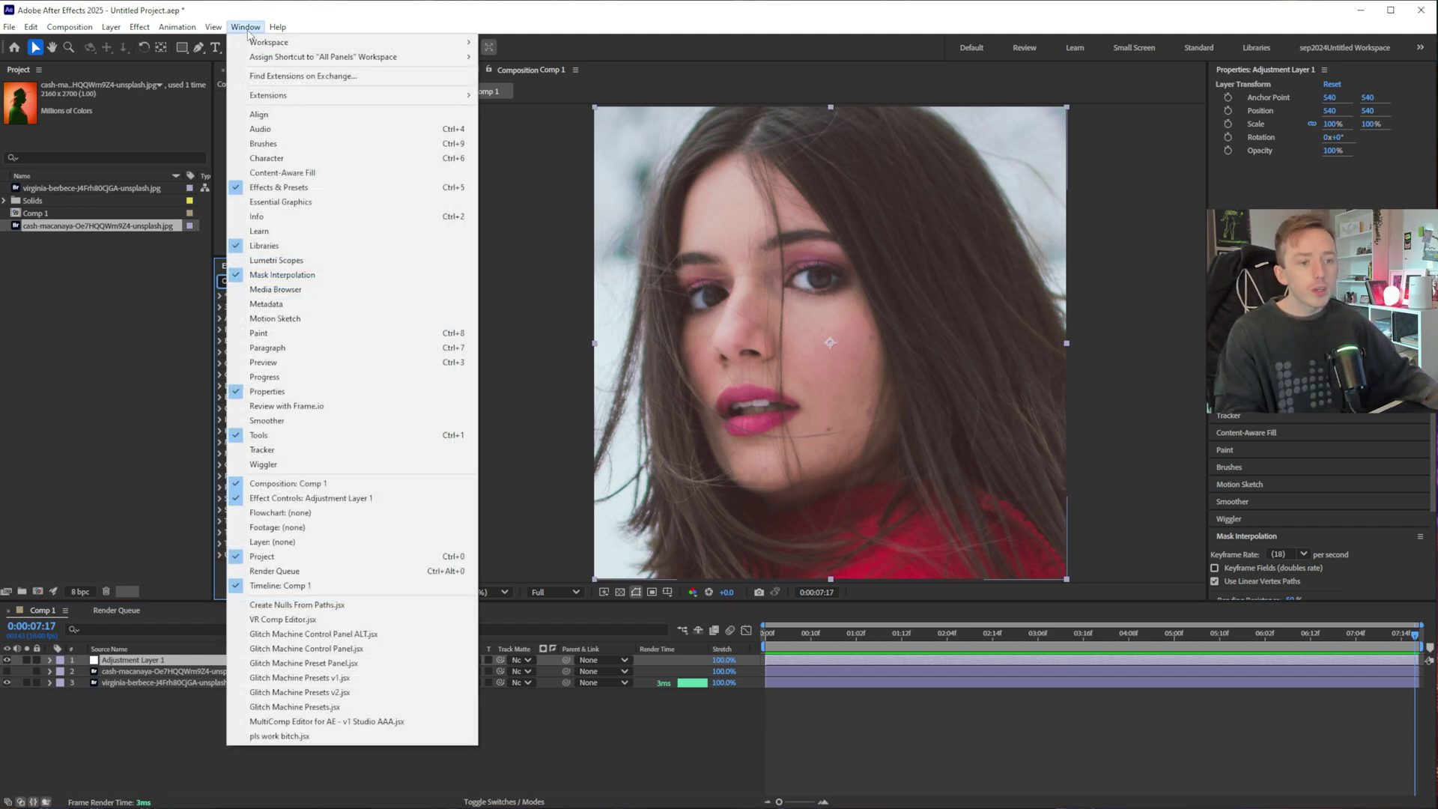
{"action": "left_click", "coordinate": [292, 190]}
{"action": "type", "text": "level"}
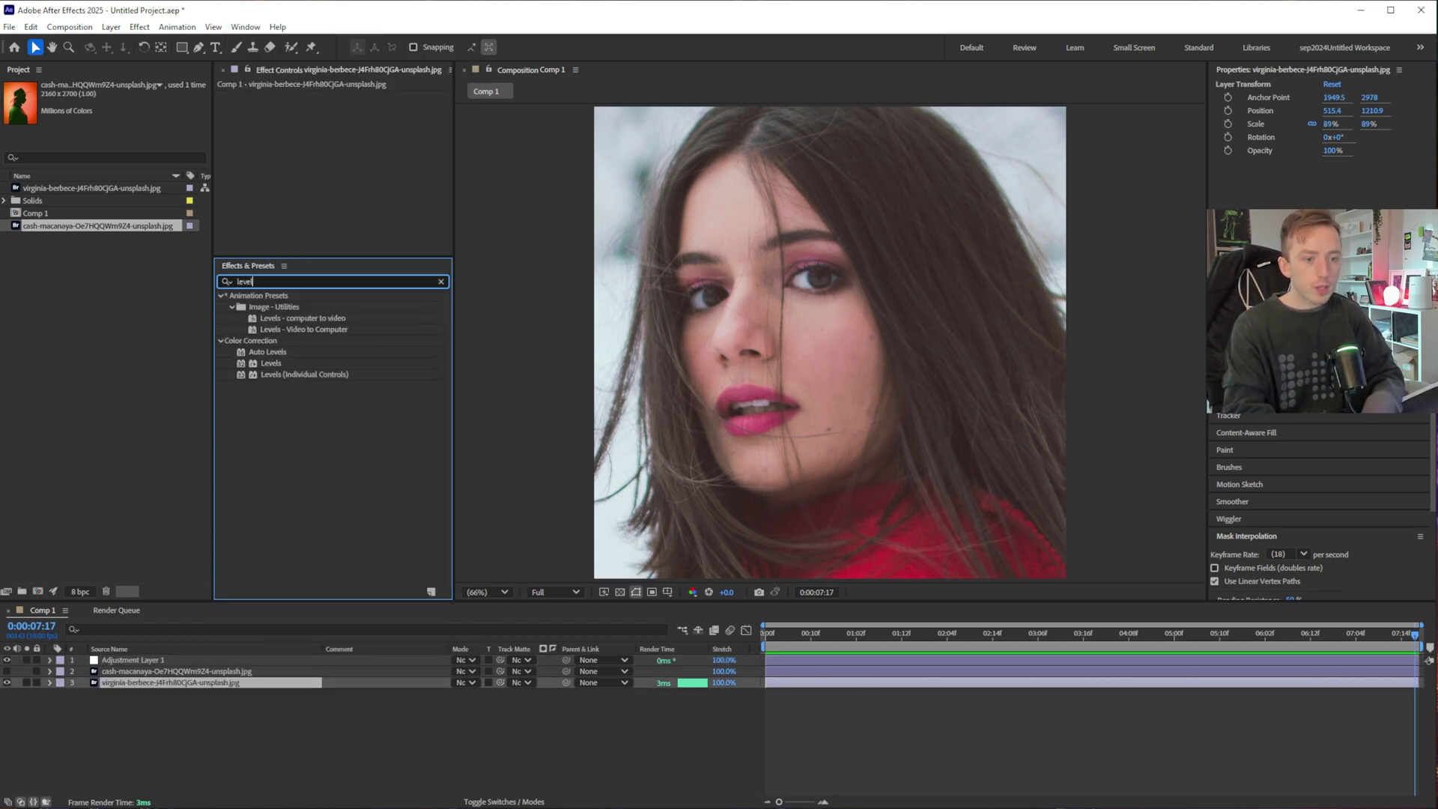
{"action": "type", "text": "s"}
{"action": "left_click_drag", "start_coordinate": [271, 363], "coordinate": [331, 152]}
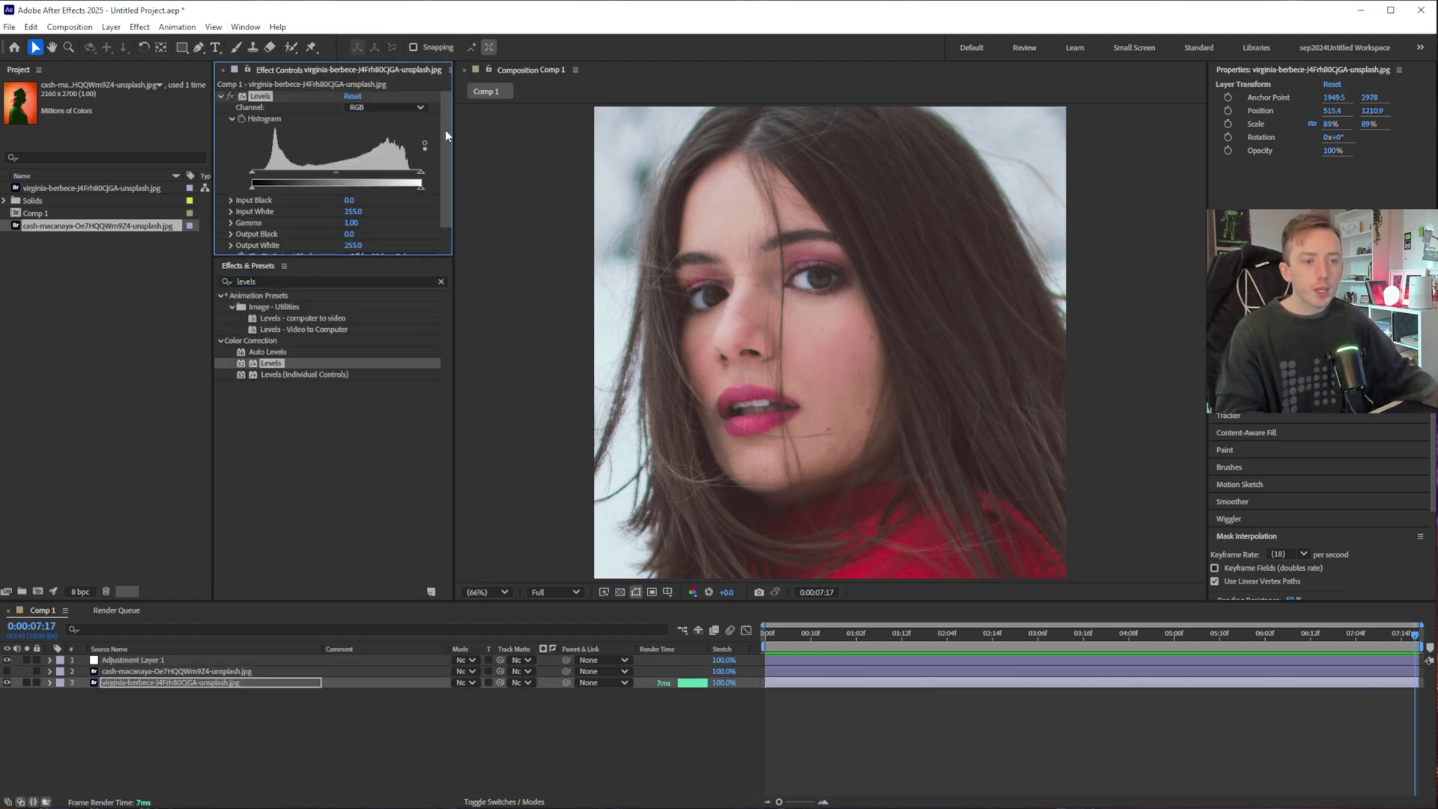
- Set the Levels Output White to 0 at the start, with a slight gamma tweak
{"action": "left_click_drag", "start_coordinate": [380, 260], "coordinate": [379, 317]}
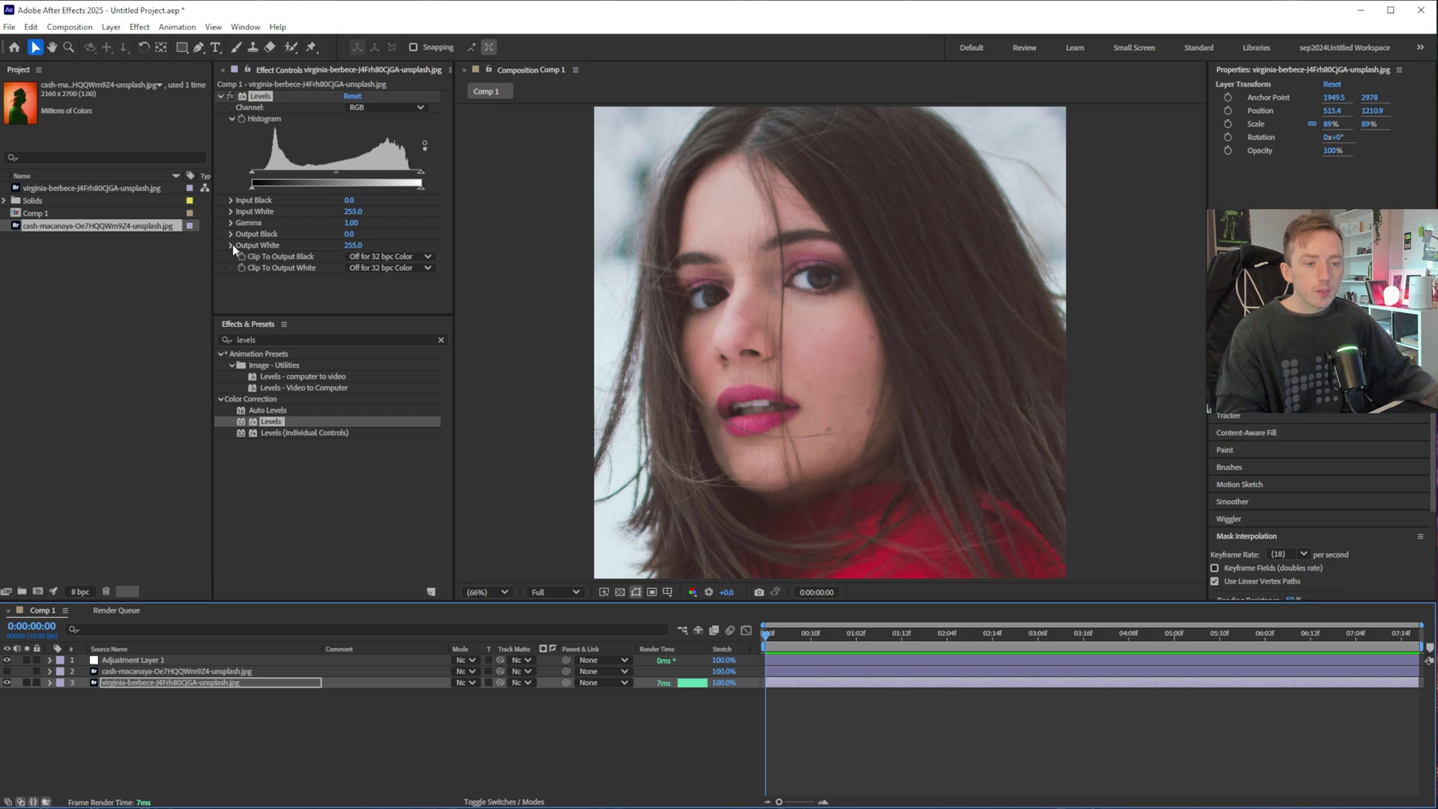
{"action": "left_click", "coordinate": [232, 246]}
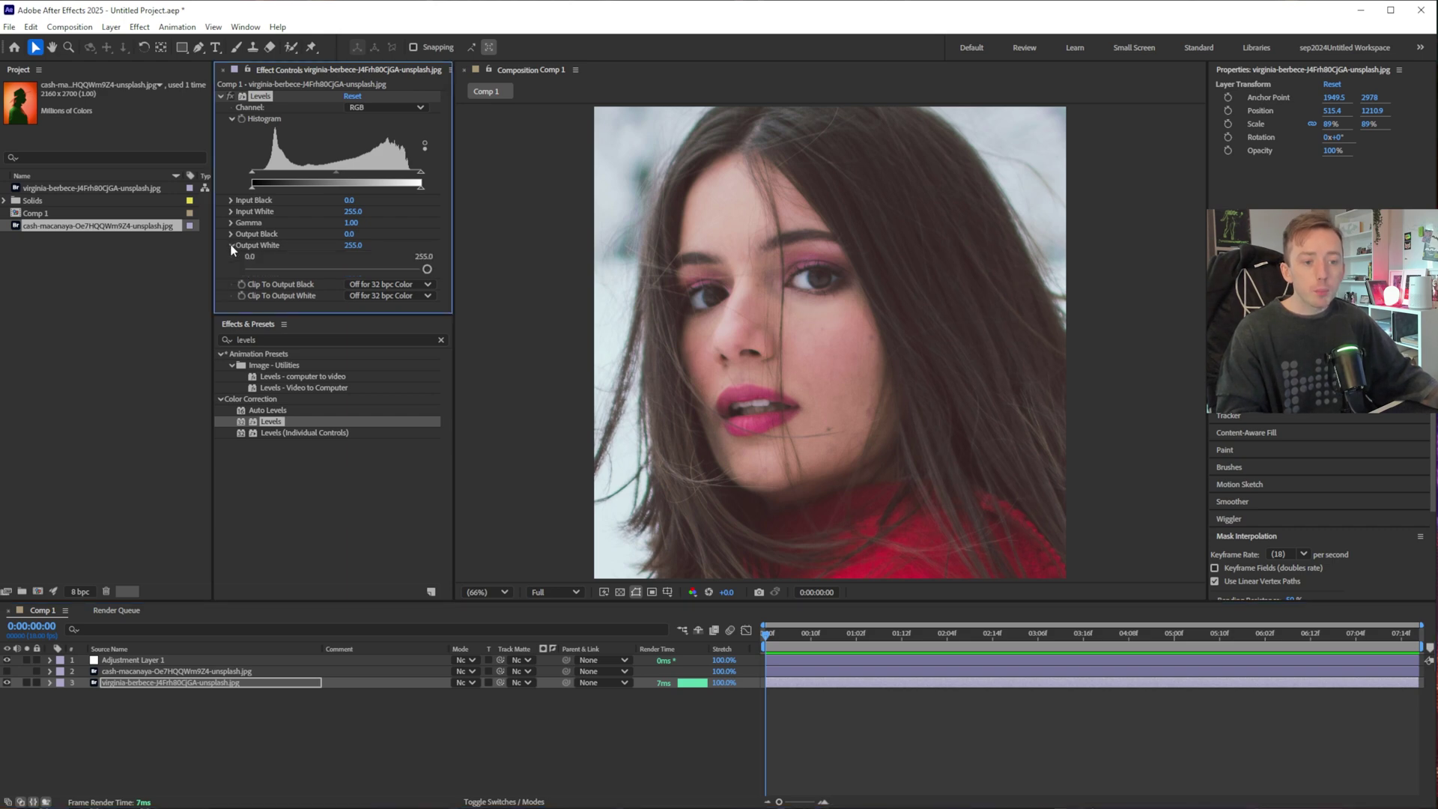
{"action": "mouse_move", "coordinate": [423, 269]}
{"action": "left_mouse_down"}
{"action": "mouse_move", "coordinate": [222, 278]}
{"action": "mouse_move", "coordinate": [412, 273]}
{"action": "mouse_move", "coordinate": [478, 289]}
{"action": "mouse_move", "coordinate": [394, 271]}
{"action": "mouse_move", "coordinate": [427, 269]}
{"action": "left_mouse_up"}
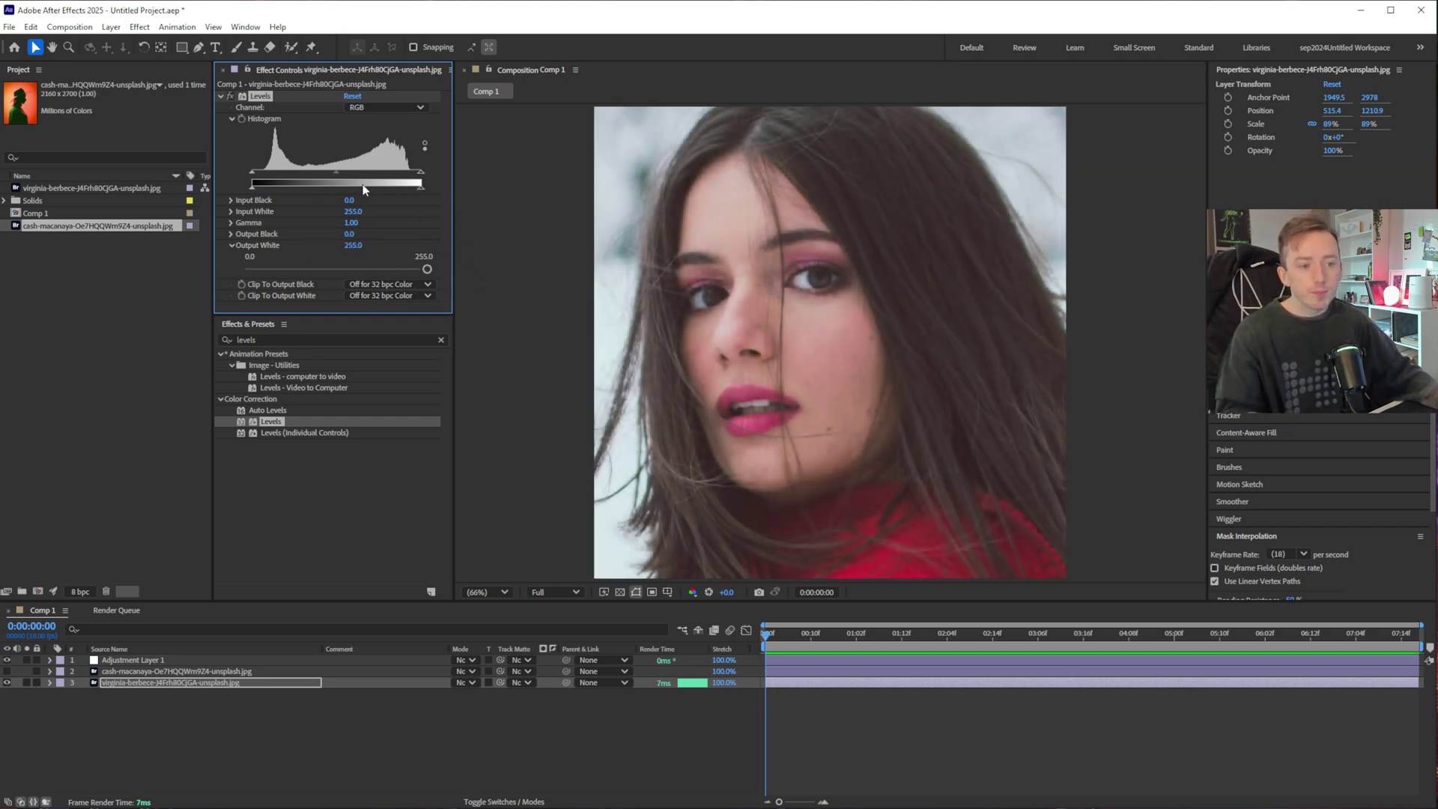
{"action": "left_click_drag", "start_coordinate": [336, 173], "coordinate": [360, 174]}
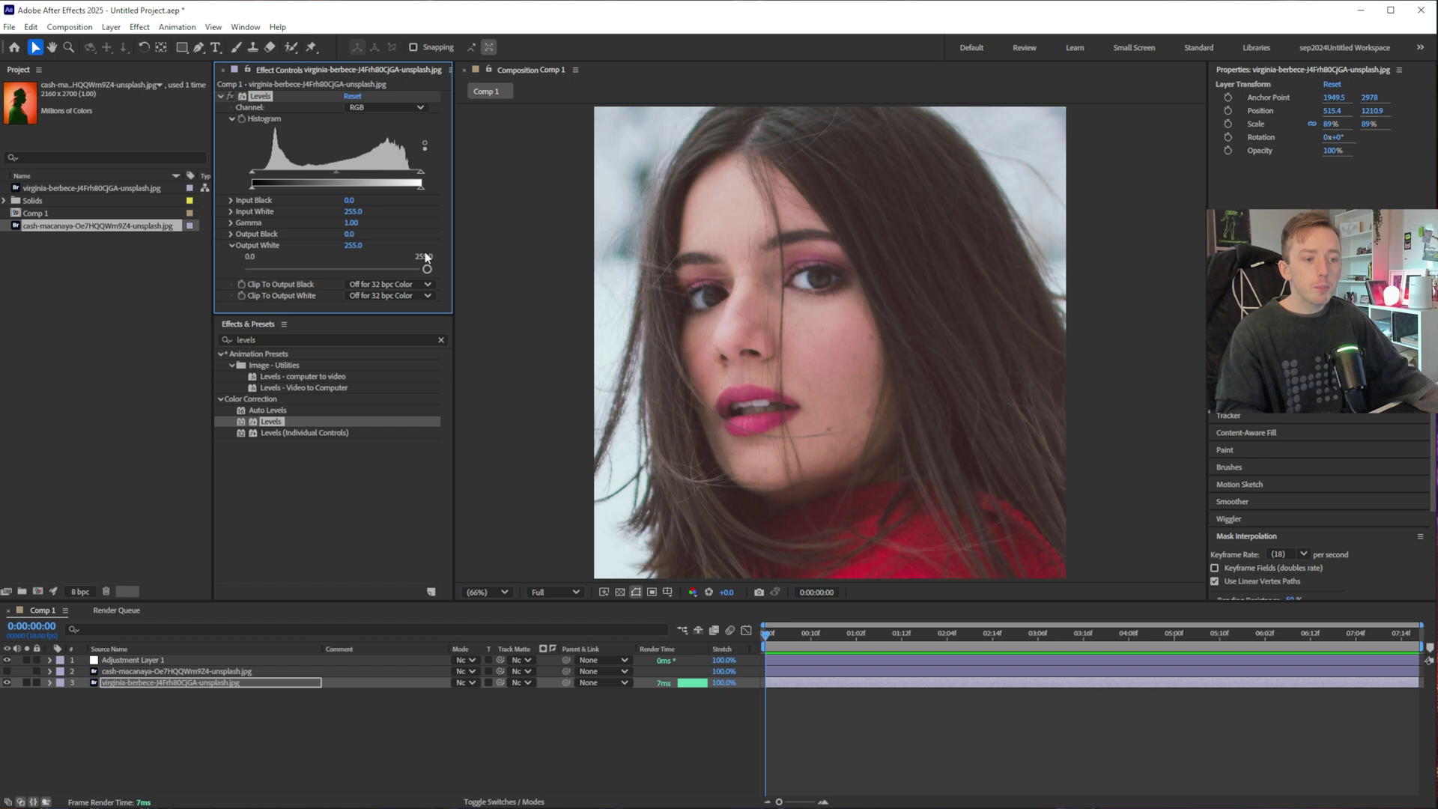
{"action": "left_click_drag", "start_coordinate": [428, 269], "coordinate": [250, 271]}
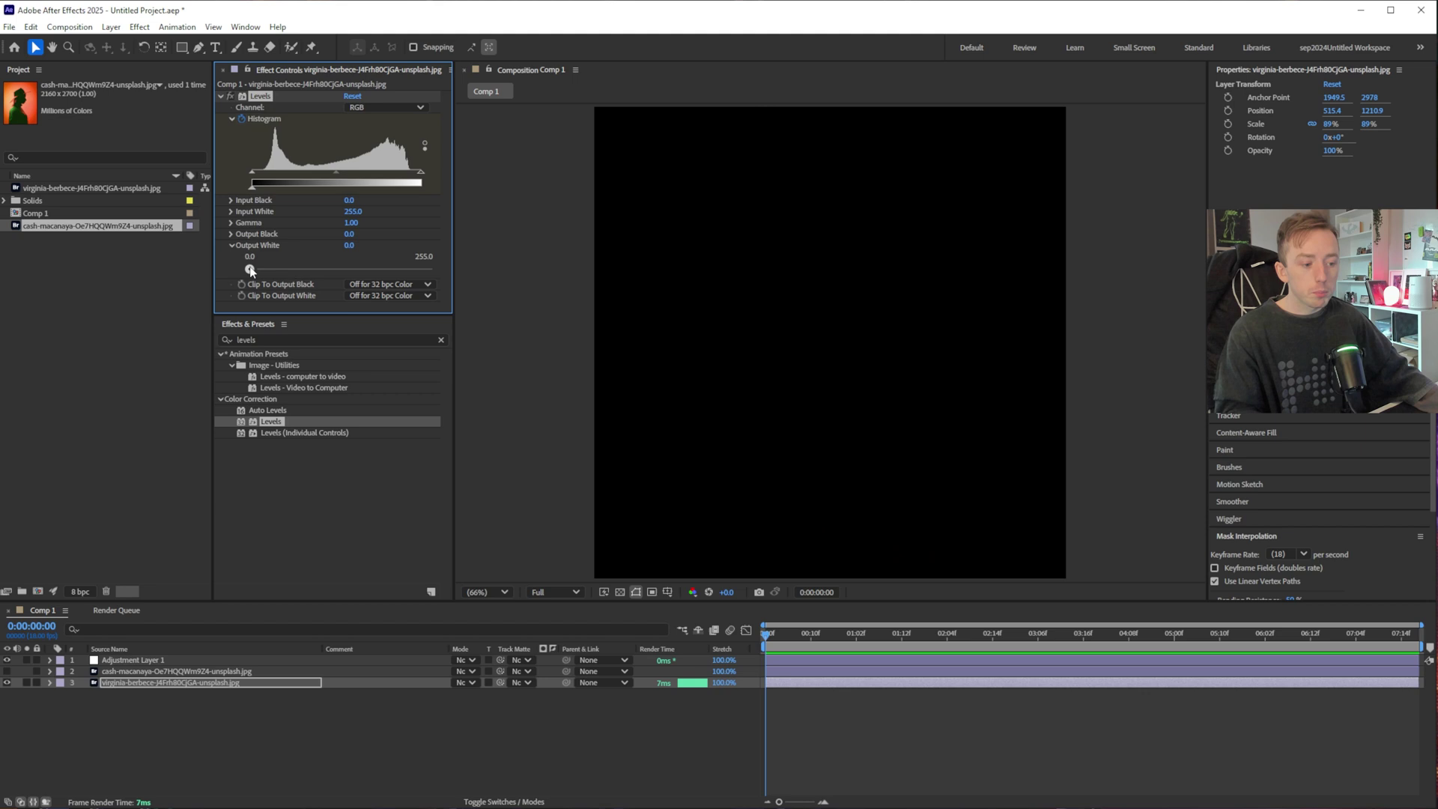
- Raise Output White to 255 around 3.5 seconds and scrub to check the fade-in
{"action": "left_click_drag", "start_coordinate": [869, 649], "coordinate": [914, 643]}
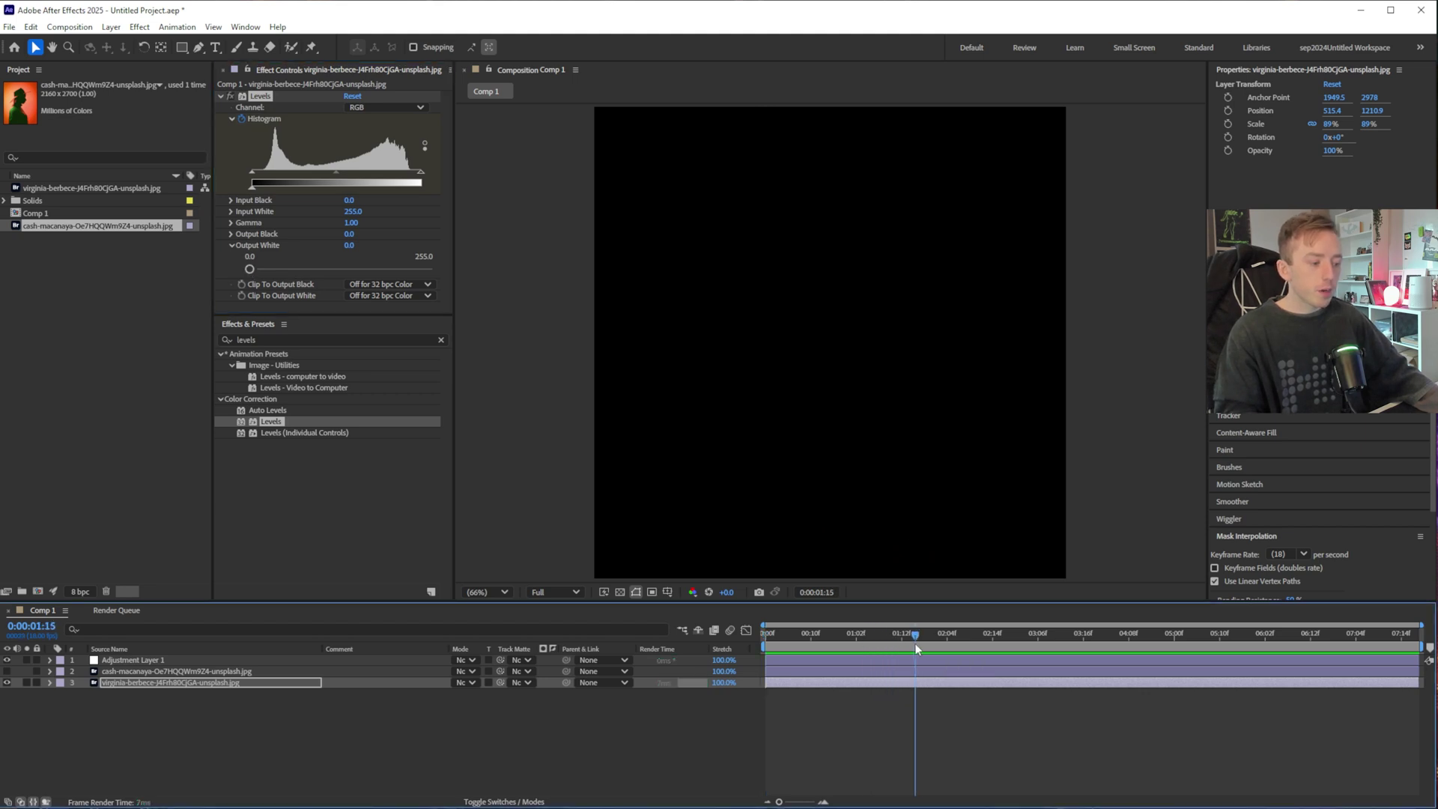
{"action": "left_click_drag", "start_coordinate": [1005, 647], "coordinate": [1084, 648]}
{"action": "left_click_drag", "start_coordinate": [250, 269], "coordinate": [495, 284]}
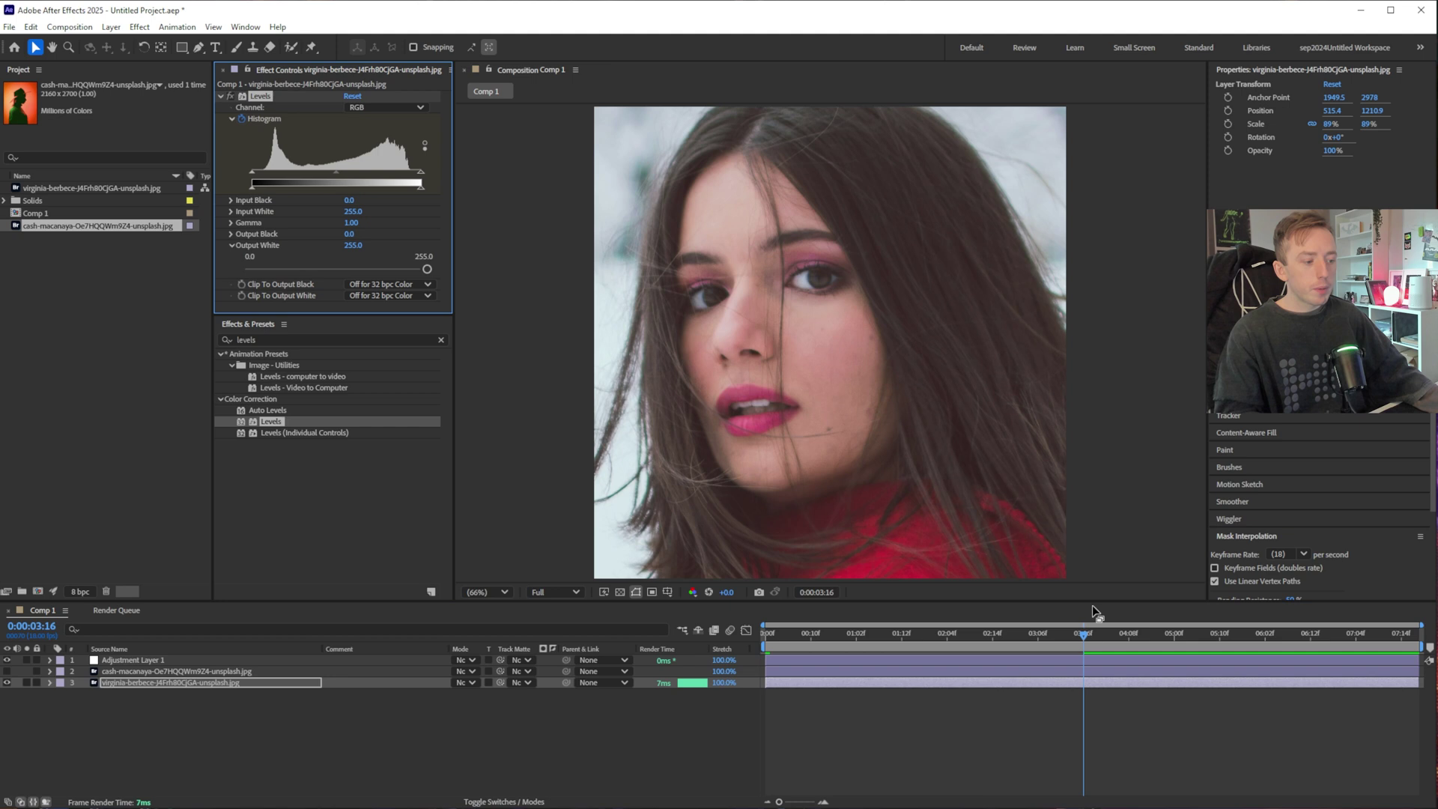
{"action": "left_click_drag", "start_coordinate": [1088, 648], "coordinate": [1273, 644]}
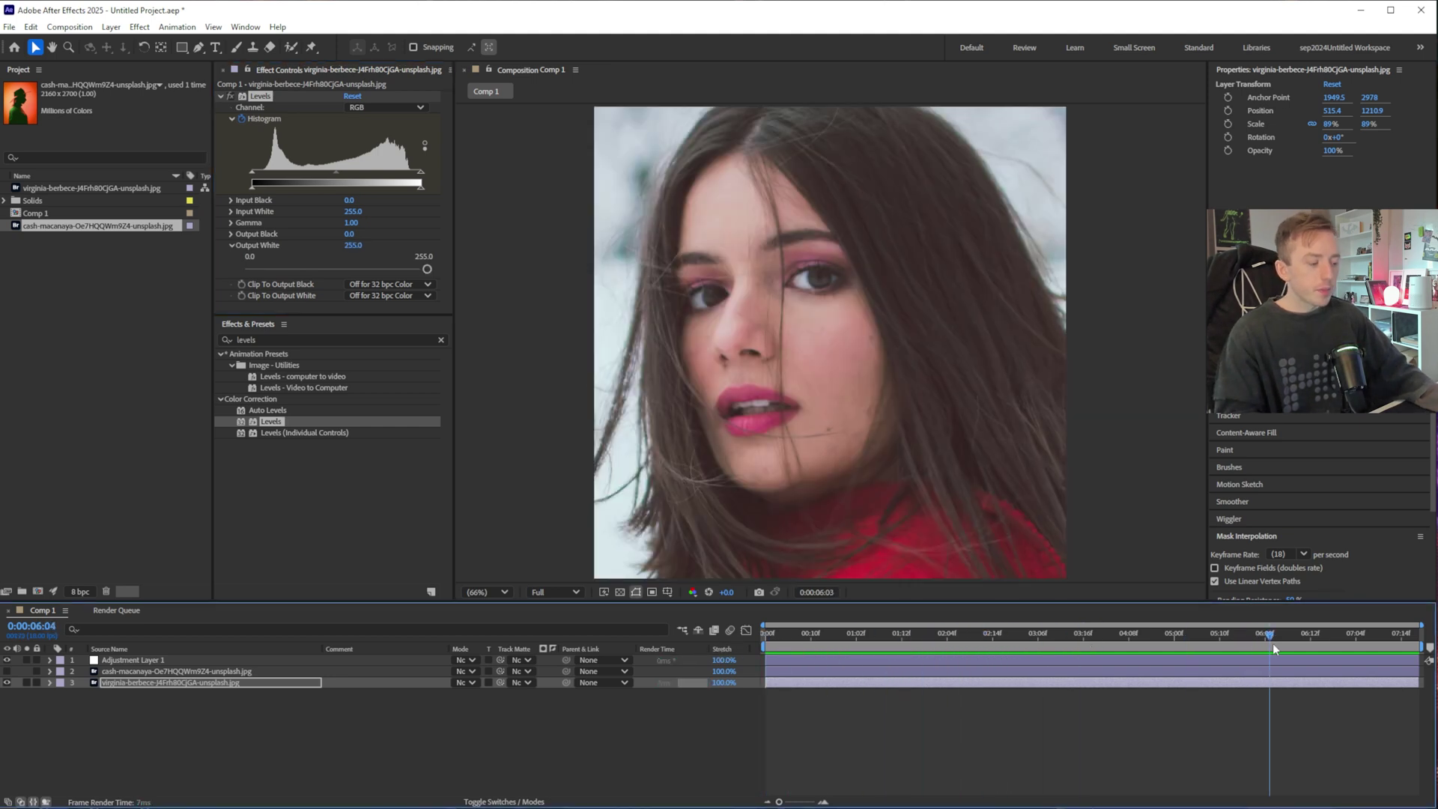
{"action": "left_click_drag", "start_coordinate": [1381, 649], "coordinate": [1109, 647]}
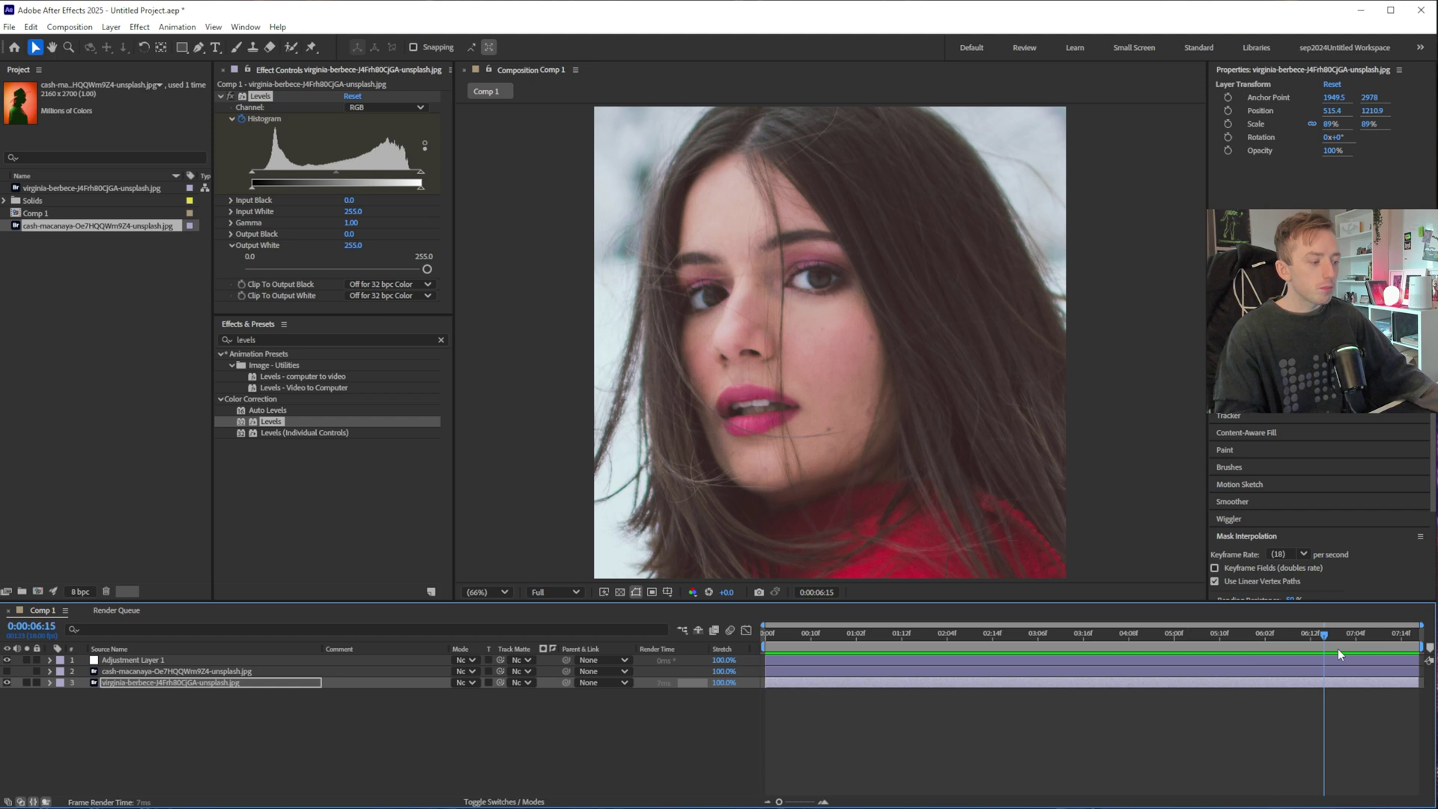
{"action": "left_click_drag", "start_coordinate": [1212, 649], "coordinate": [1214, 649]}
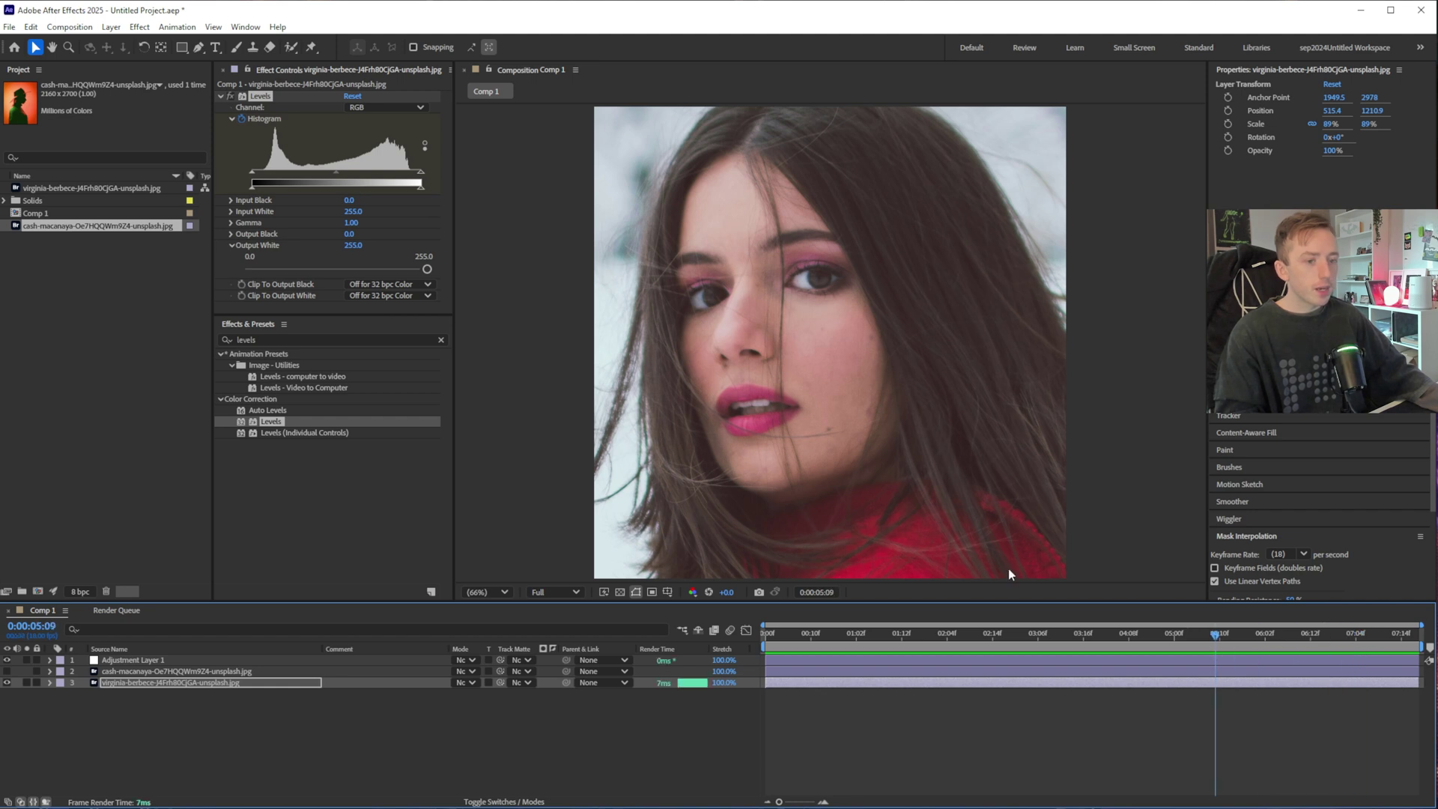
{"action": "left_click", "coordinate": [51, 661]}
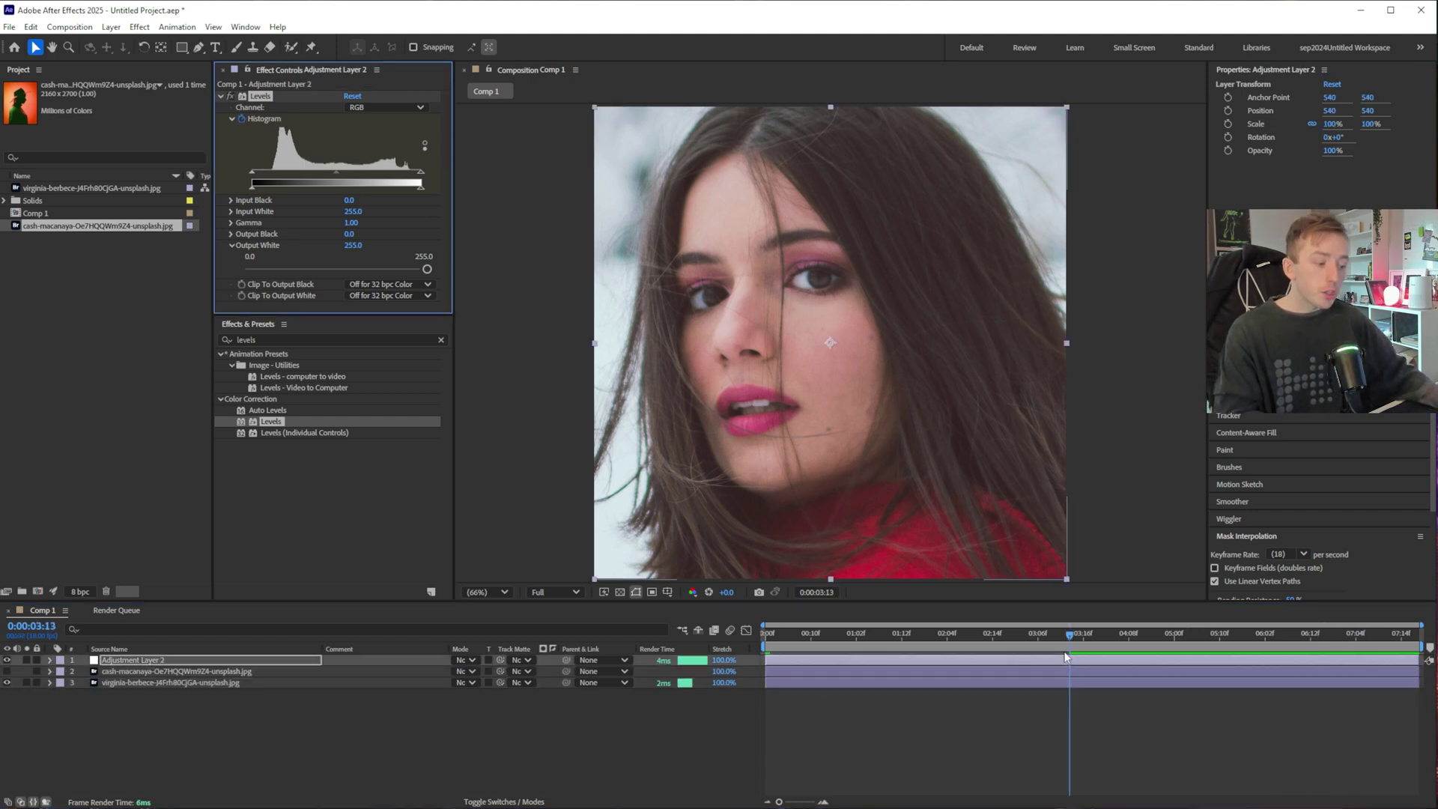
- Name the layer Adjustment Layer 2 and move its Levels Histogram keyframe to about 0:00:03:13
{"action": "left_click_drag", "start_coordinate": [1066, 656], "coordinate": [800, 659]}
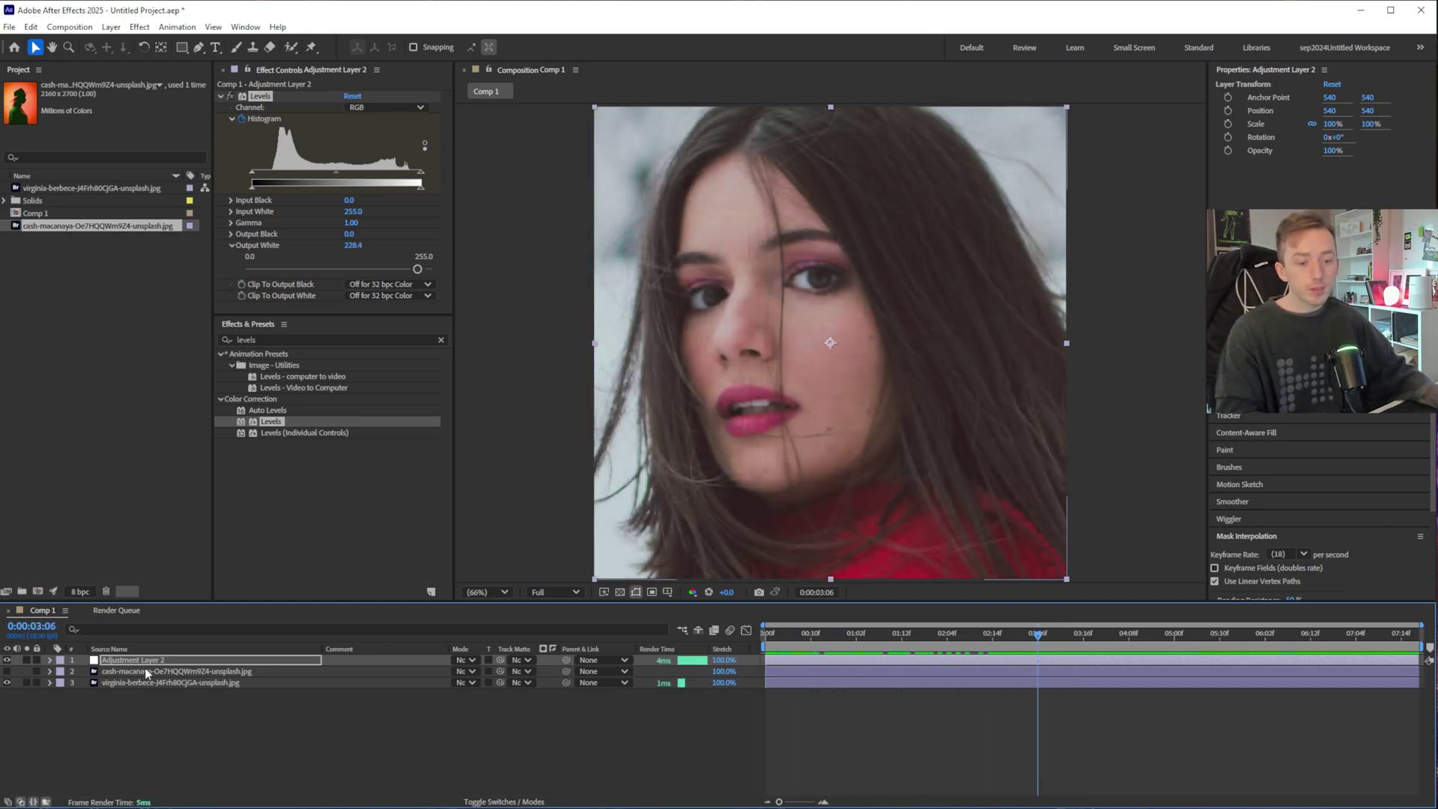
{"action": "key", "text": "Return"}
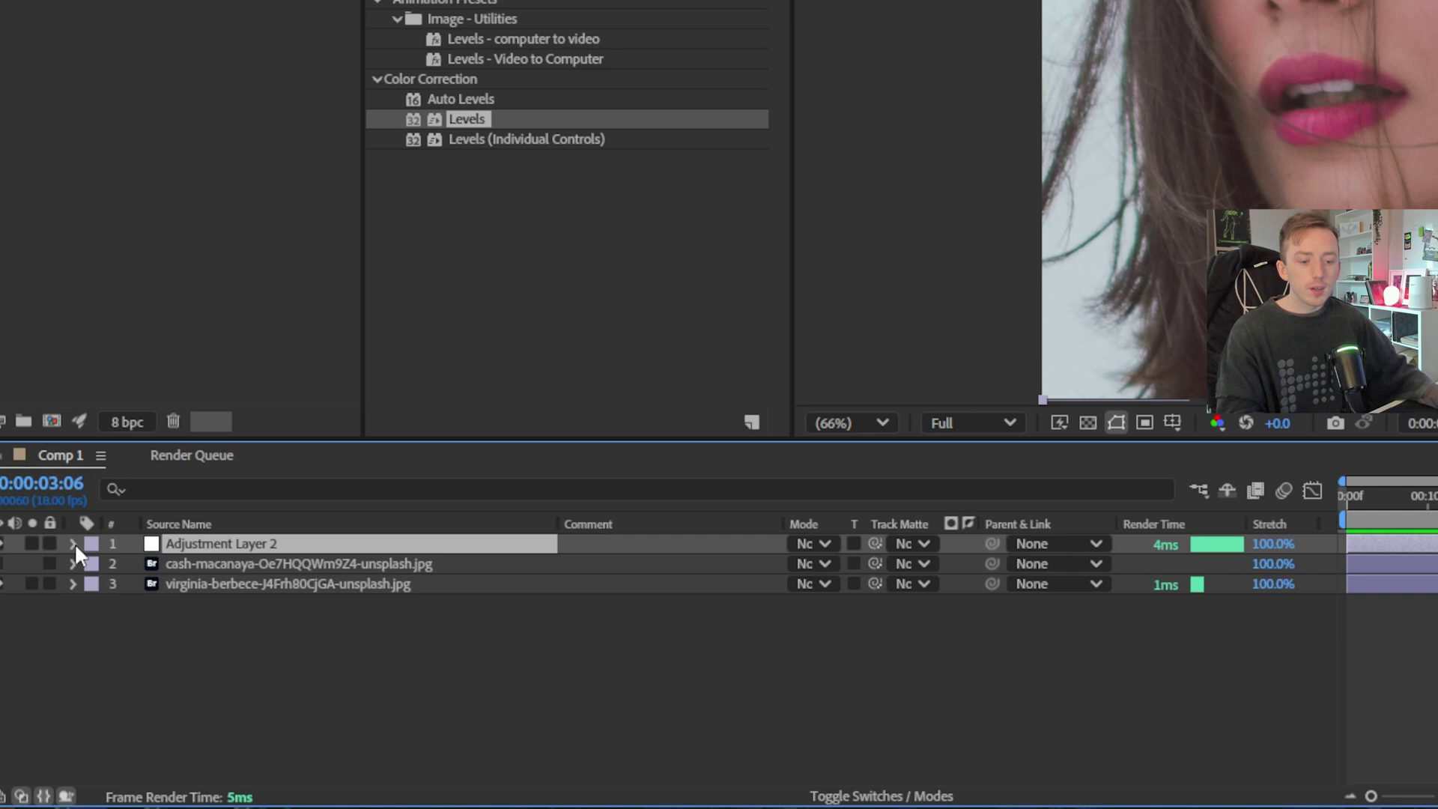
{"action": "left_click", "coordinate": [73, 543]}
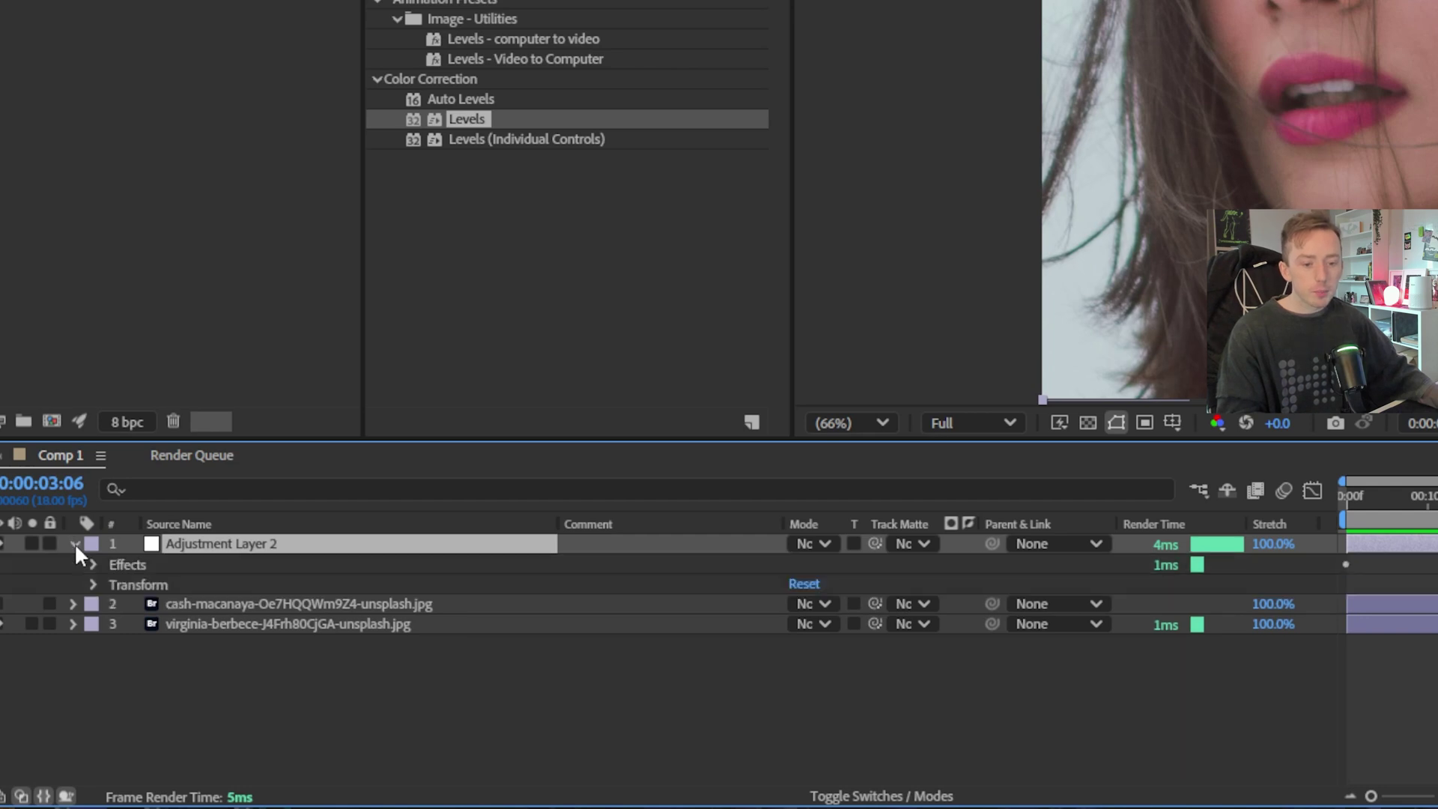
{"action": "left_click", "coordinate": [93, 565]}
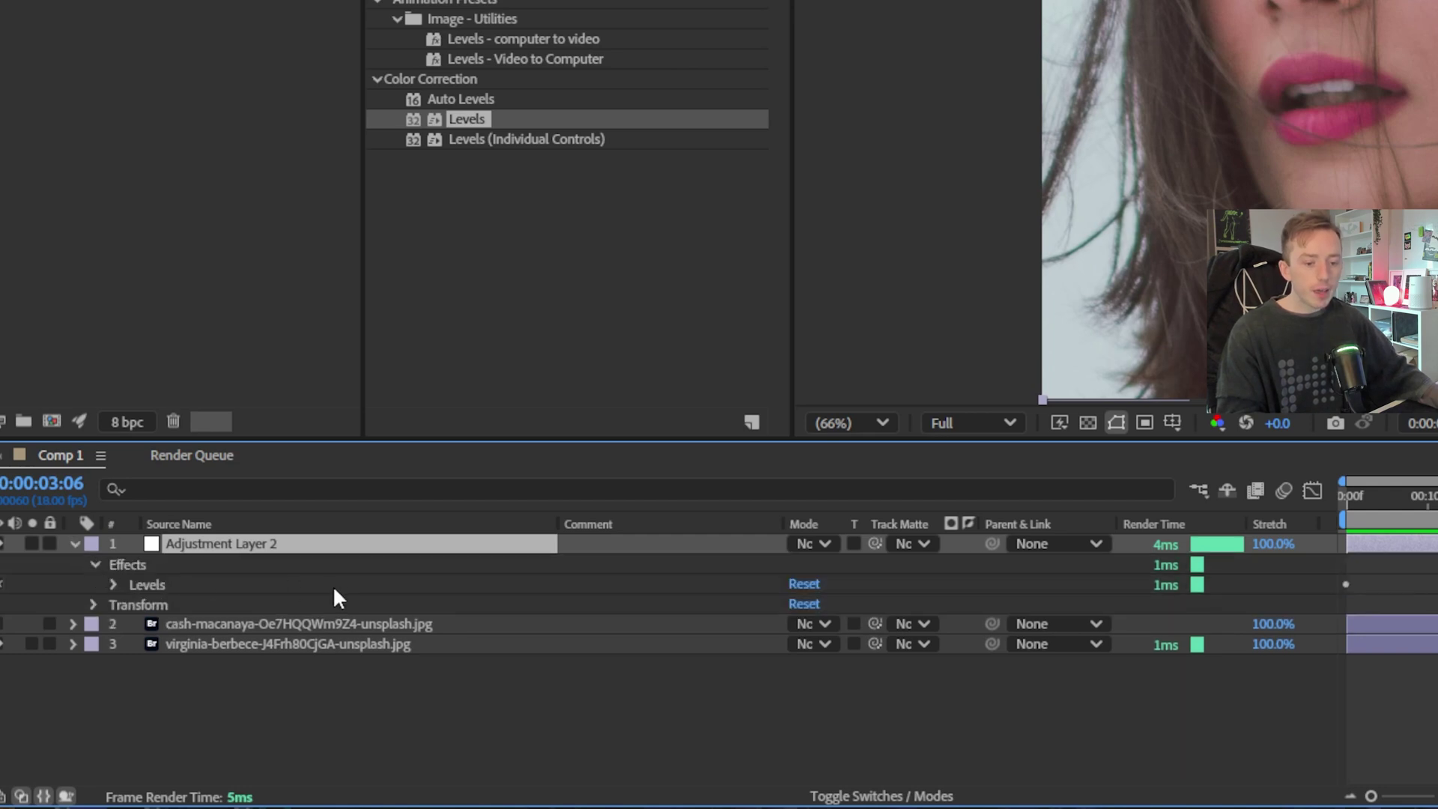
{"action": "left_click", "coordinate": [113, 585]}
{"action": "left_click", "coordinate": [241, 605]}
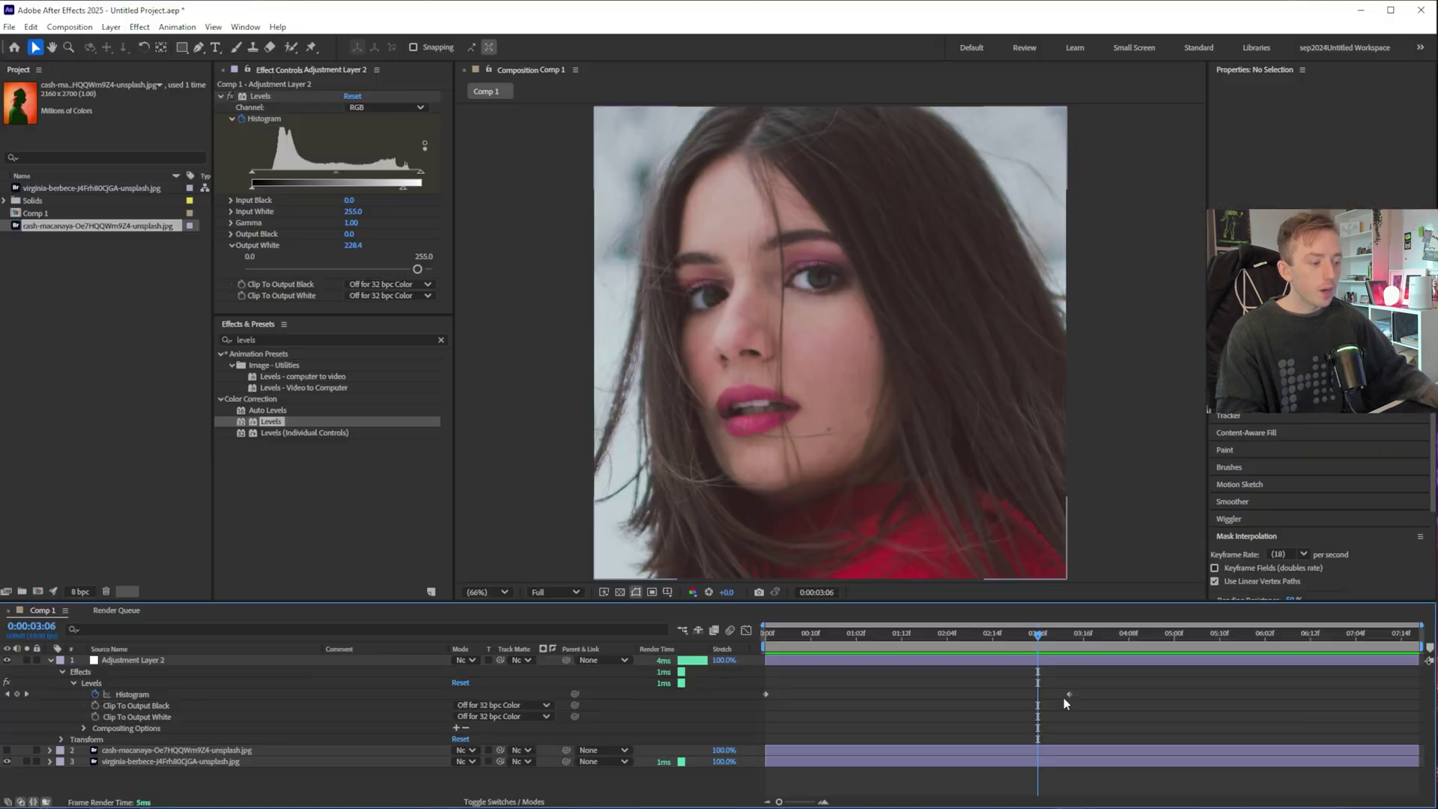
{"action": "left_click", "coordinate": [1066, 696]}
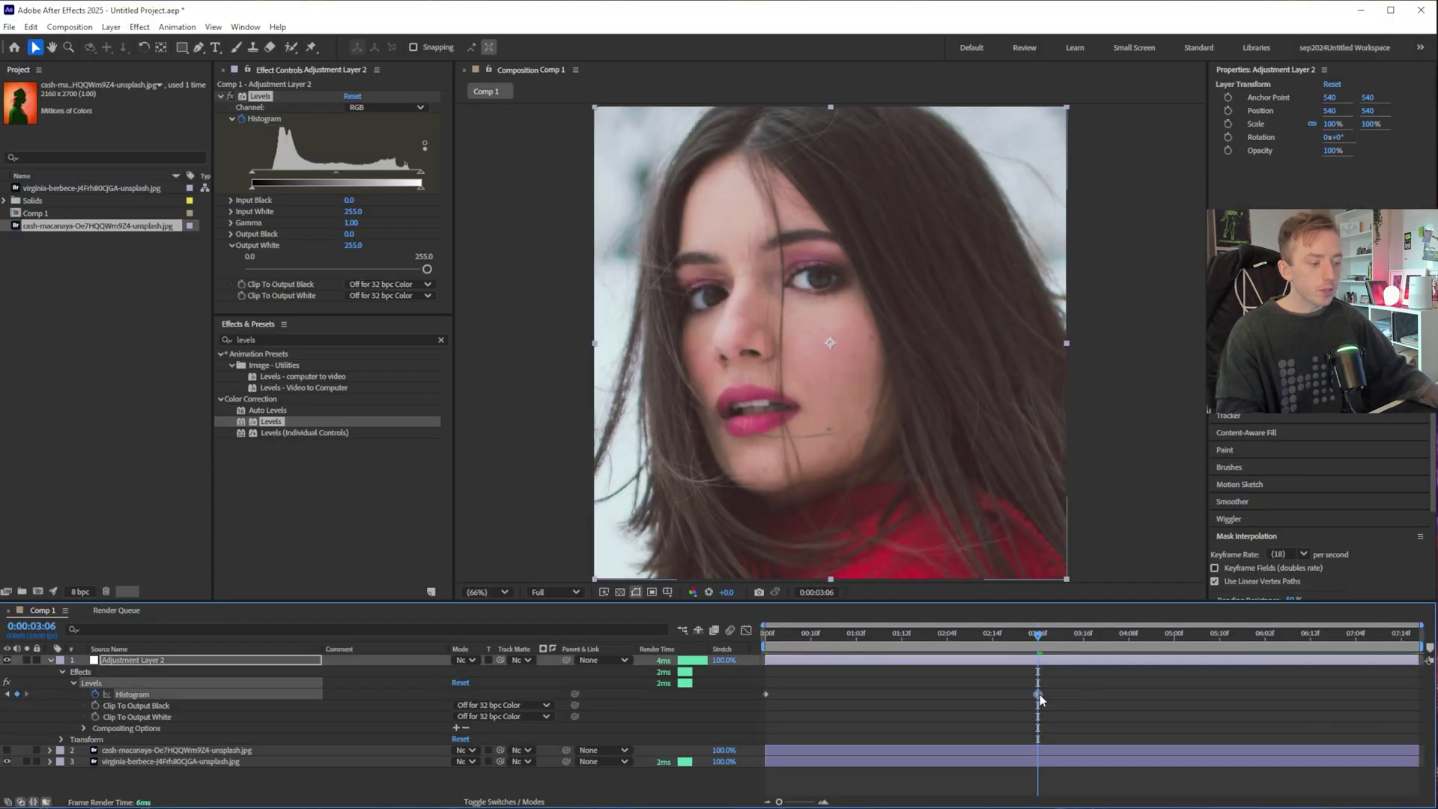
{"action": "left_click_drag", "start_coordinate": [1040, 694], "coordinate": [1001, 696]}
- Add a Histogram keyframe at 0:00:04:08 and set Output White to 0 on the last frame
{"action": "left_click", "coordinate": [814, 641]}
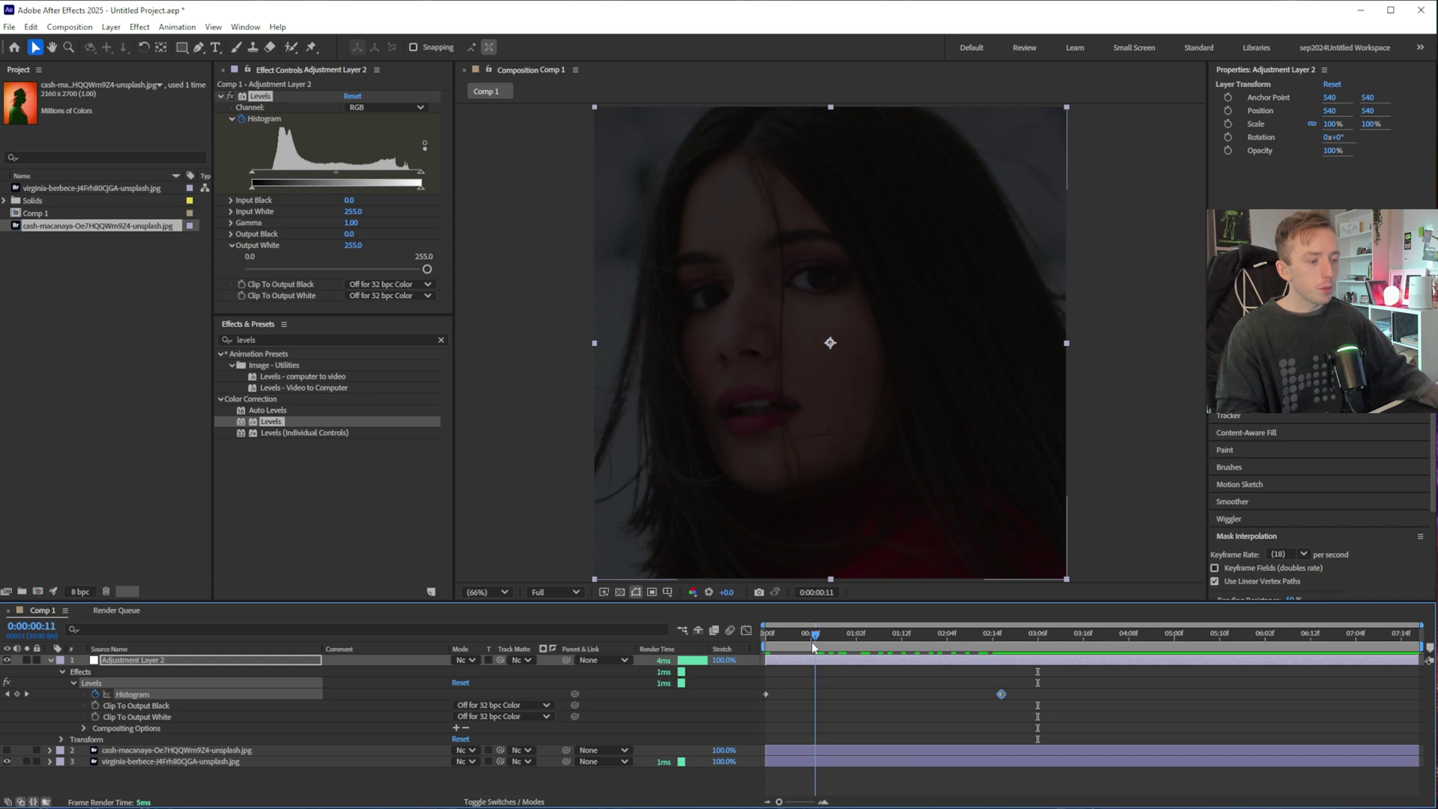
{"action": "left_click_drag", "start_coordinate": [813, 647], "coordinate": [1131, 661]}
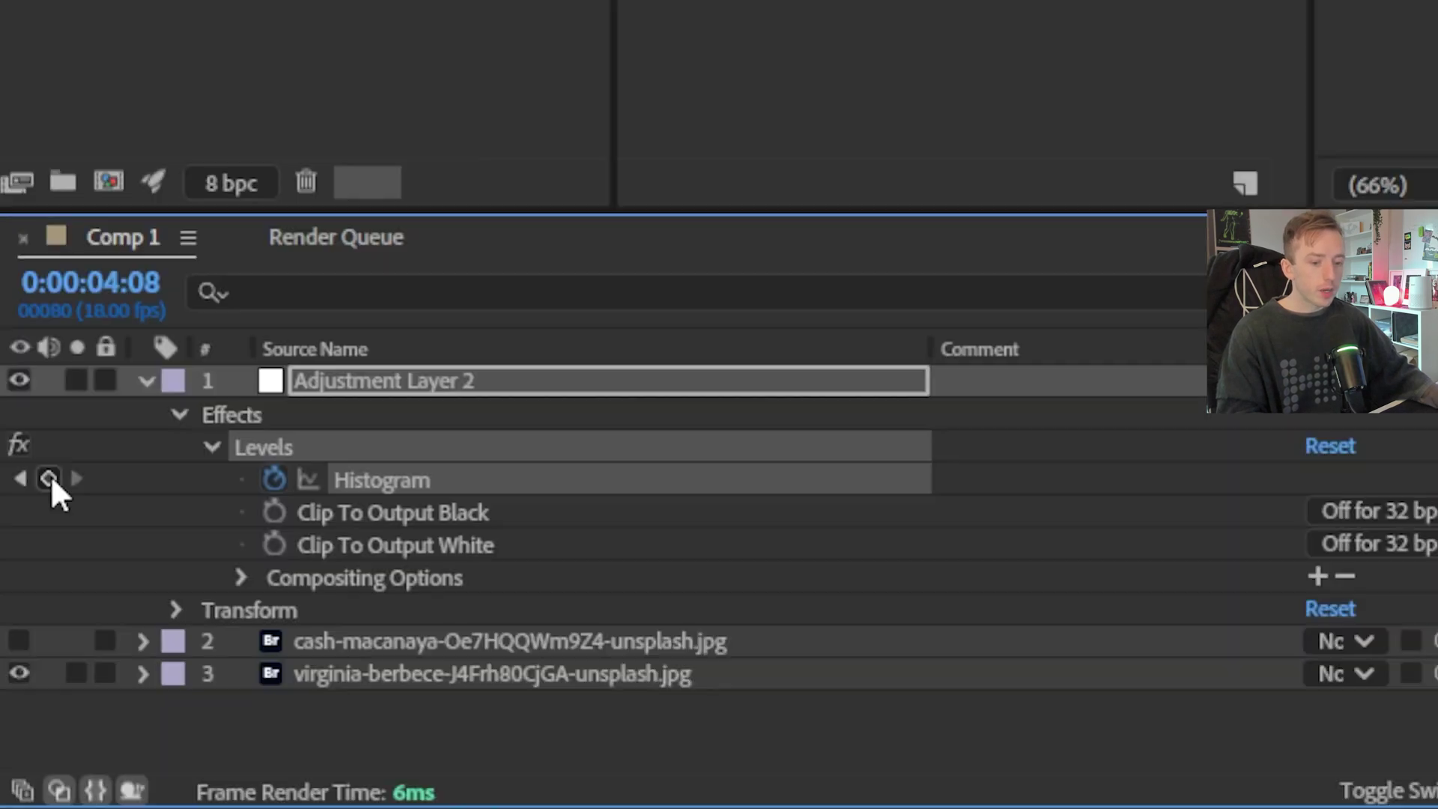
{"action": "left_click", "coordinate": [49, 478]}
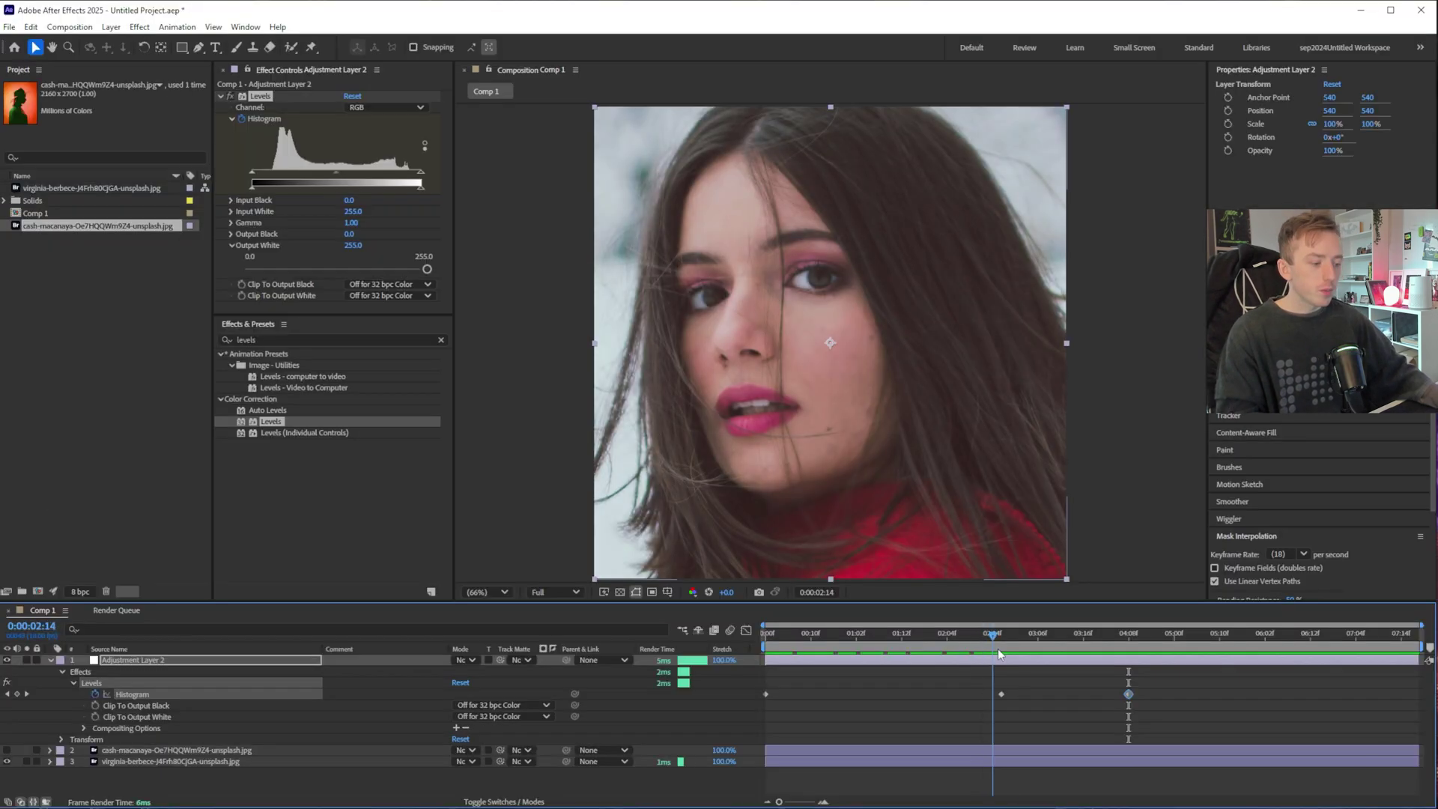
{"action": "left_click_drag", "start_coordinate": [1127, 635], "coordinate": [1423, 651]}
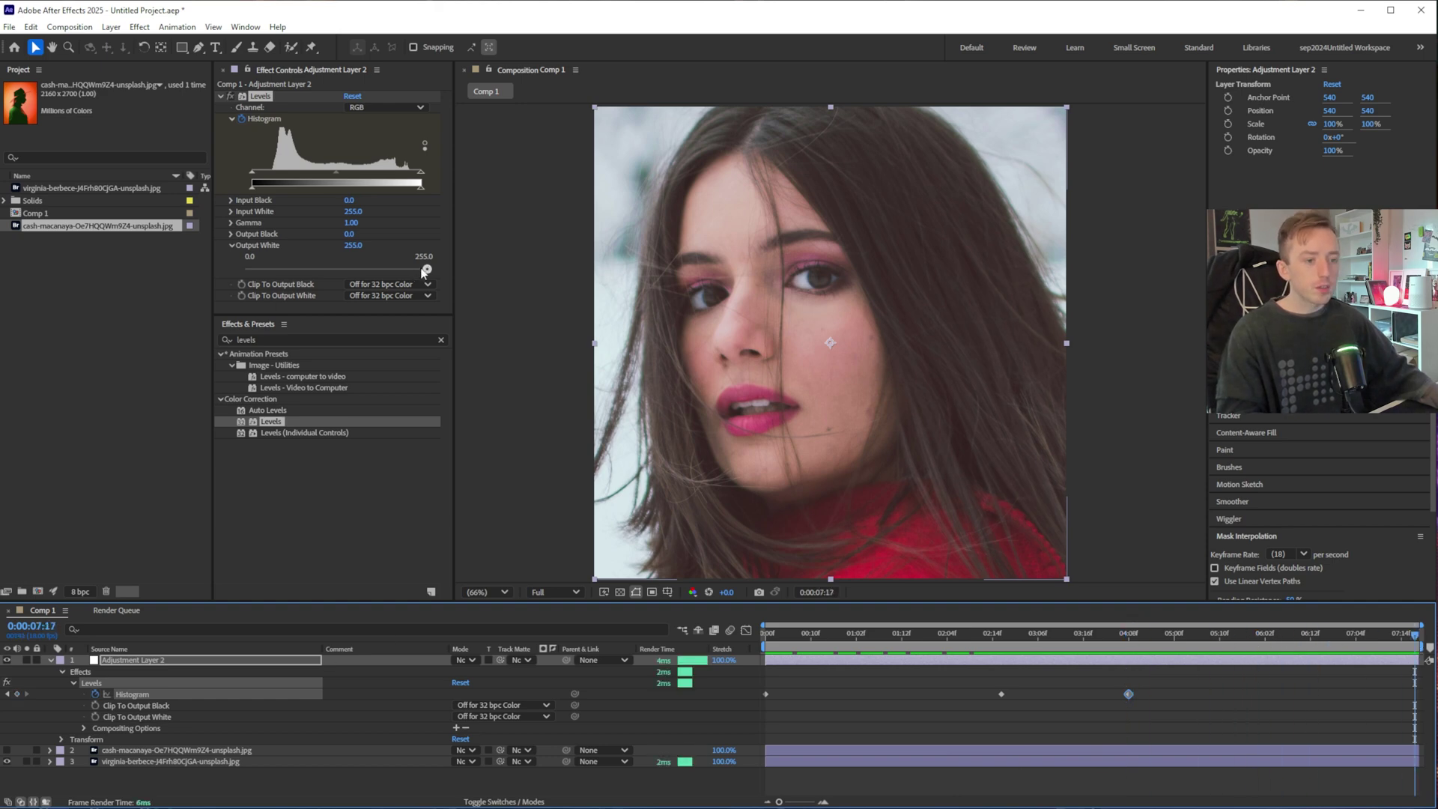
{"action": "left_click_drag", "start_coordinate": [425, 272], "coordinate": [249, 270]}
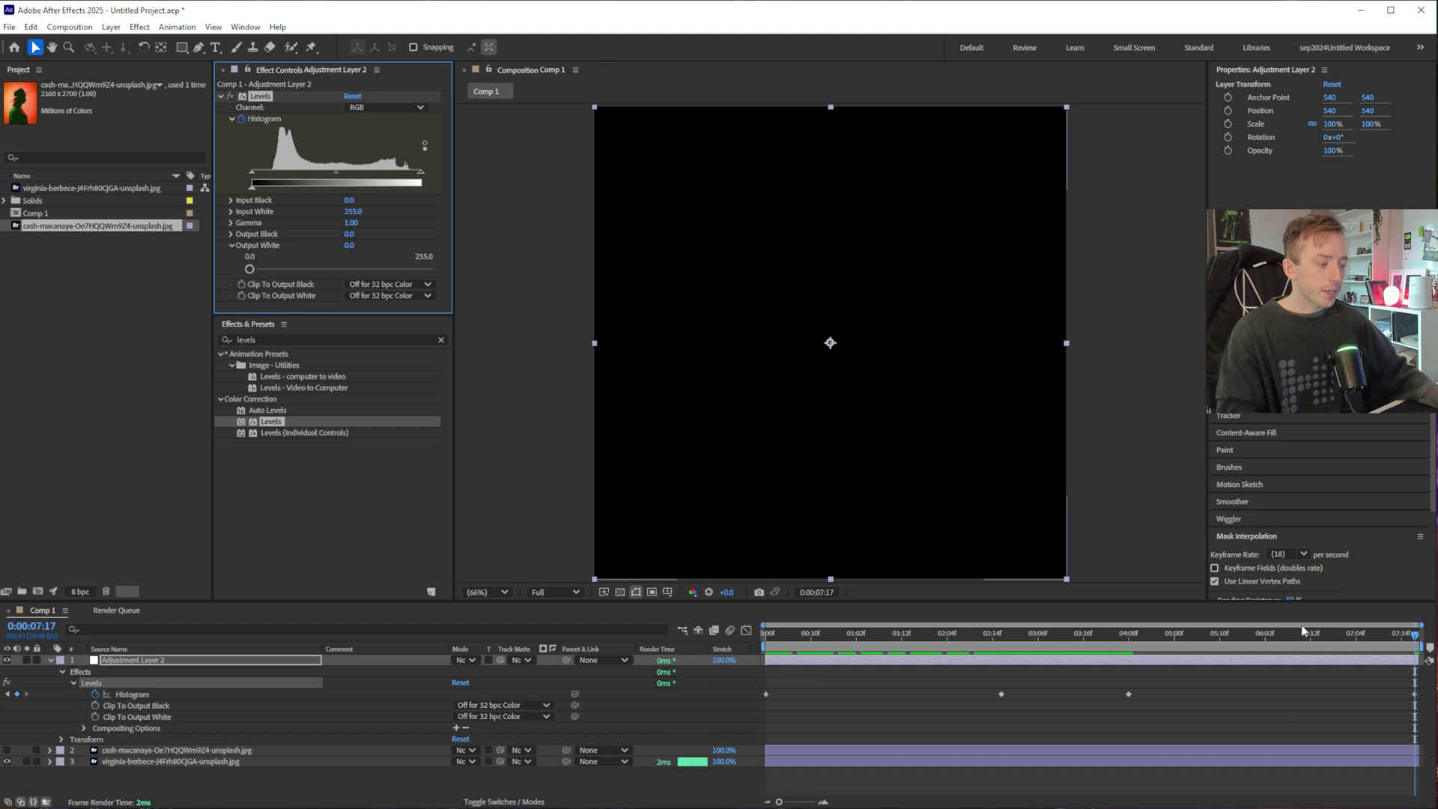
- Play and stop a preview of the fade, then collapse the adjustment layer
{"action": "key", "text": "space"}
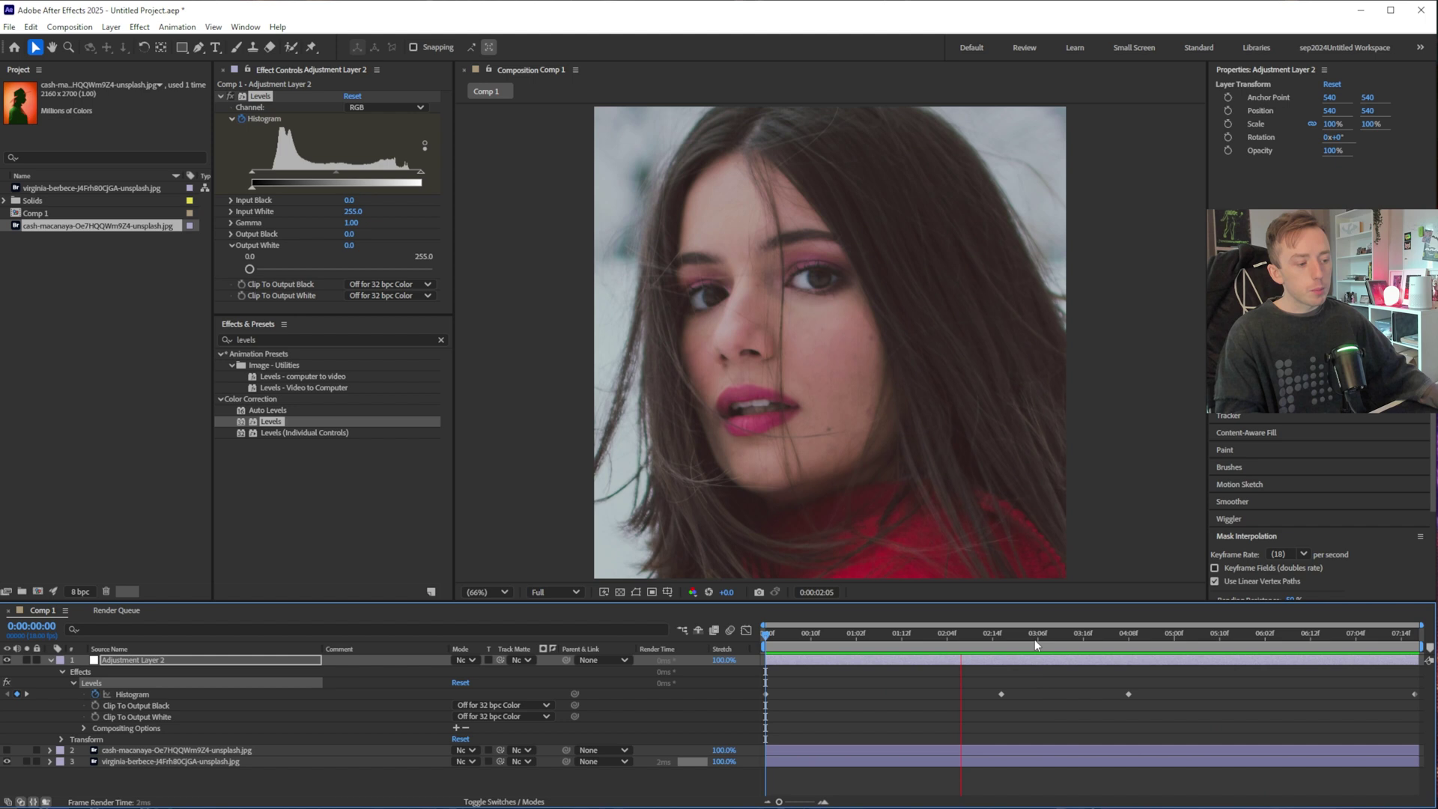
{"action": "key", "text": "space"}
{"action": "left_click", "coordinate": [49, 661]}
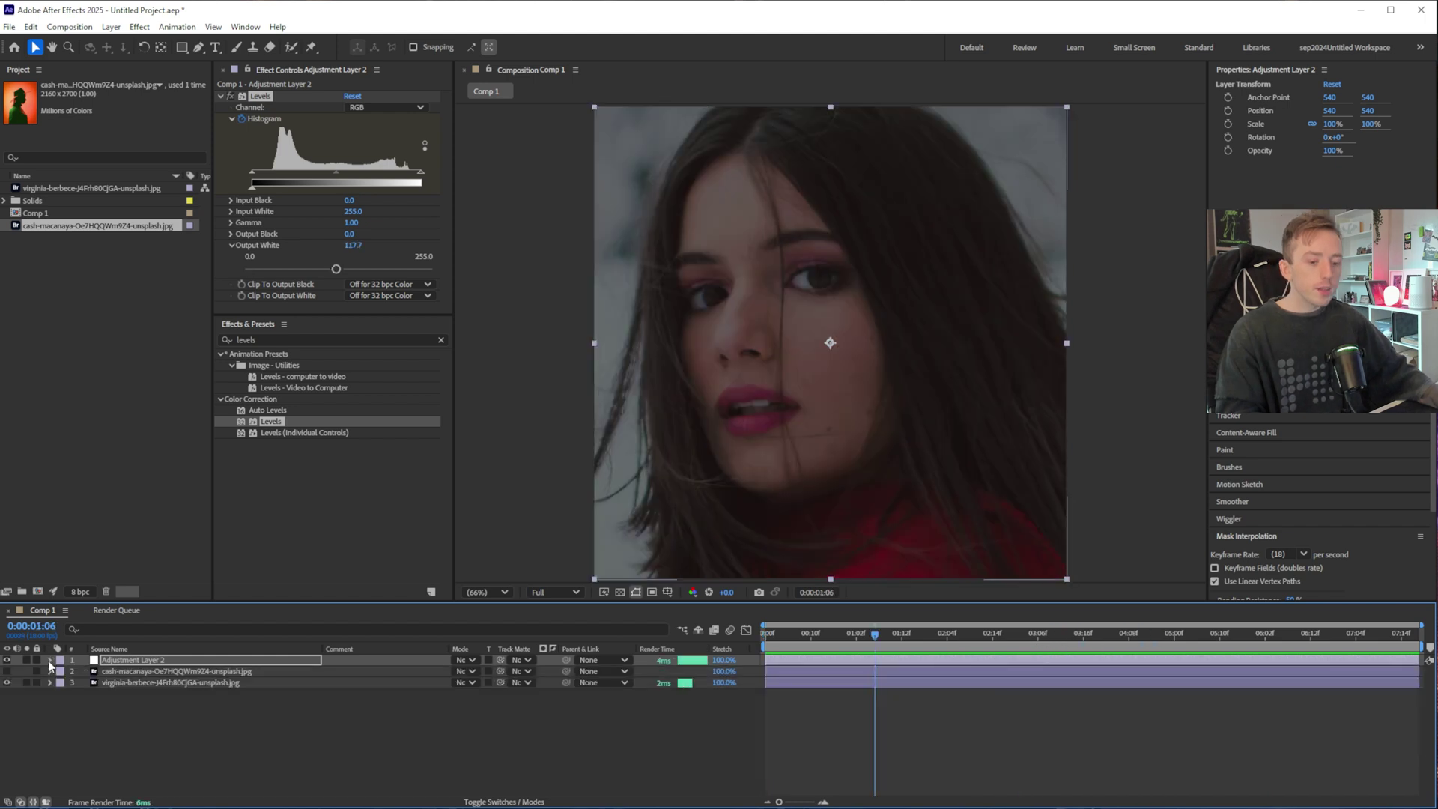
- Hide the face photo, show the cowboy silhouette, and scrub to check its fade
{"action": "left_click", "coordinate": [7, 682]}
{"action": "left_click", "coordinate": [8, 671]}
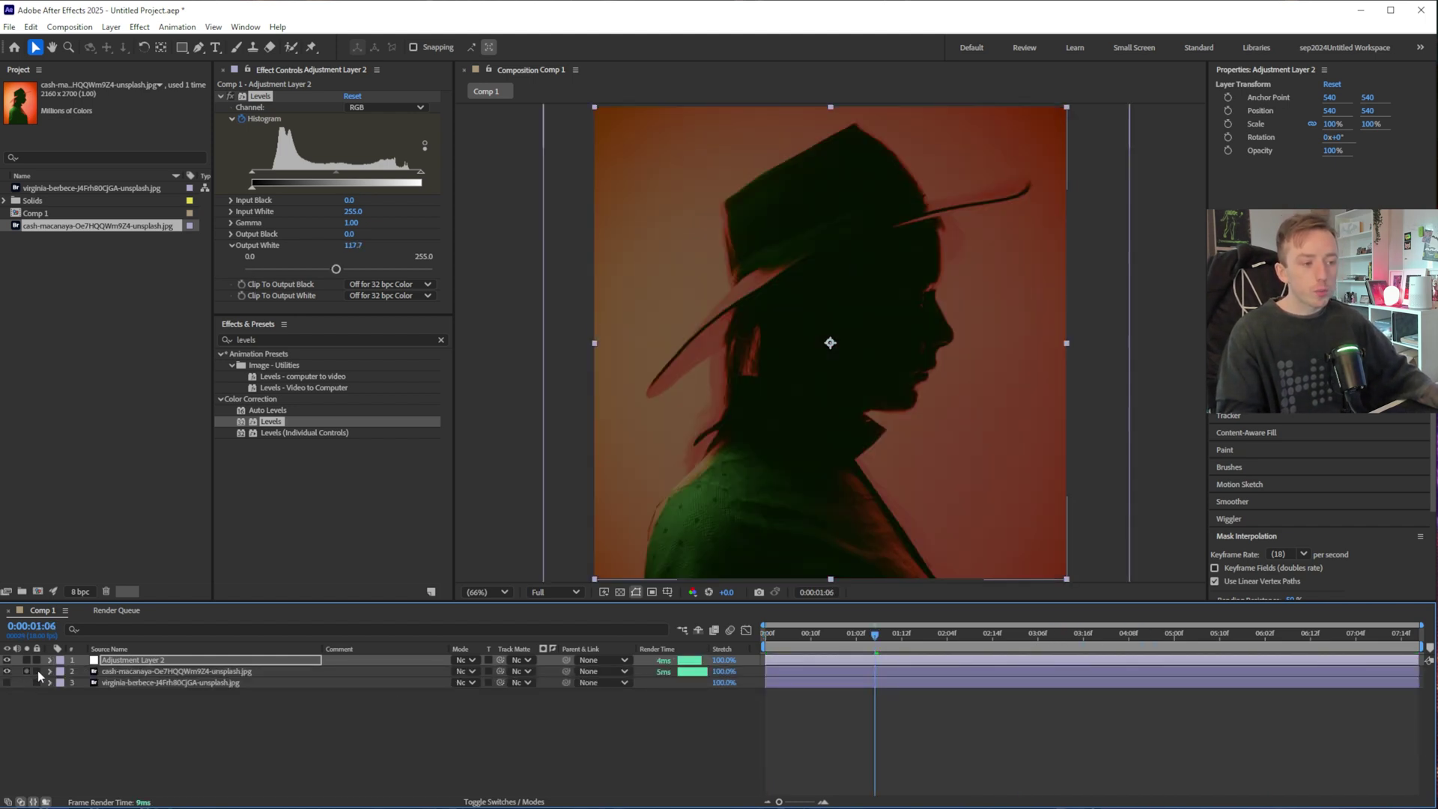
{"action": "left_click_drag", "start_coordinate": [877, 651], "coordinate": [1117, 684]}
{"action": "key", "text": "ctrl+z"}
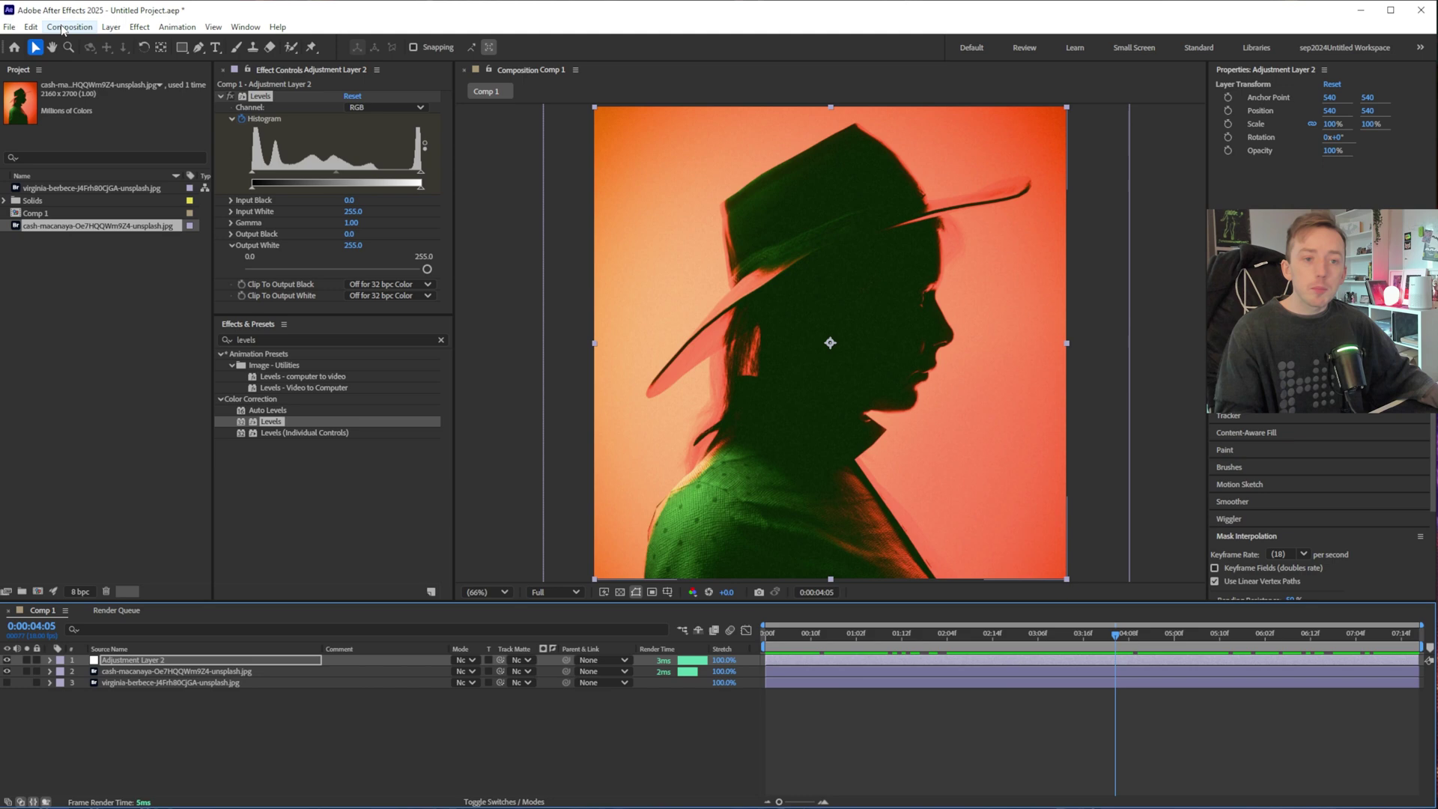
{"action": "left_click", "coordinate": [62, 29]}
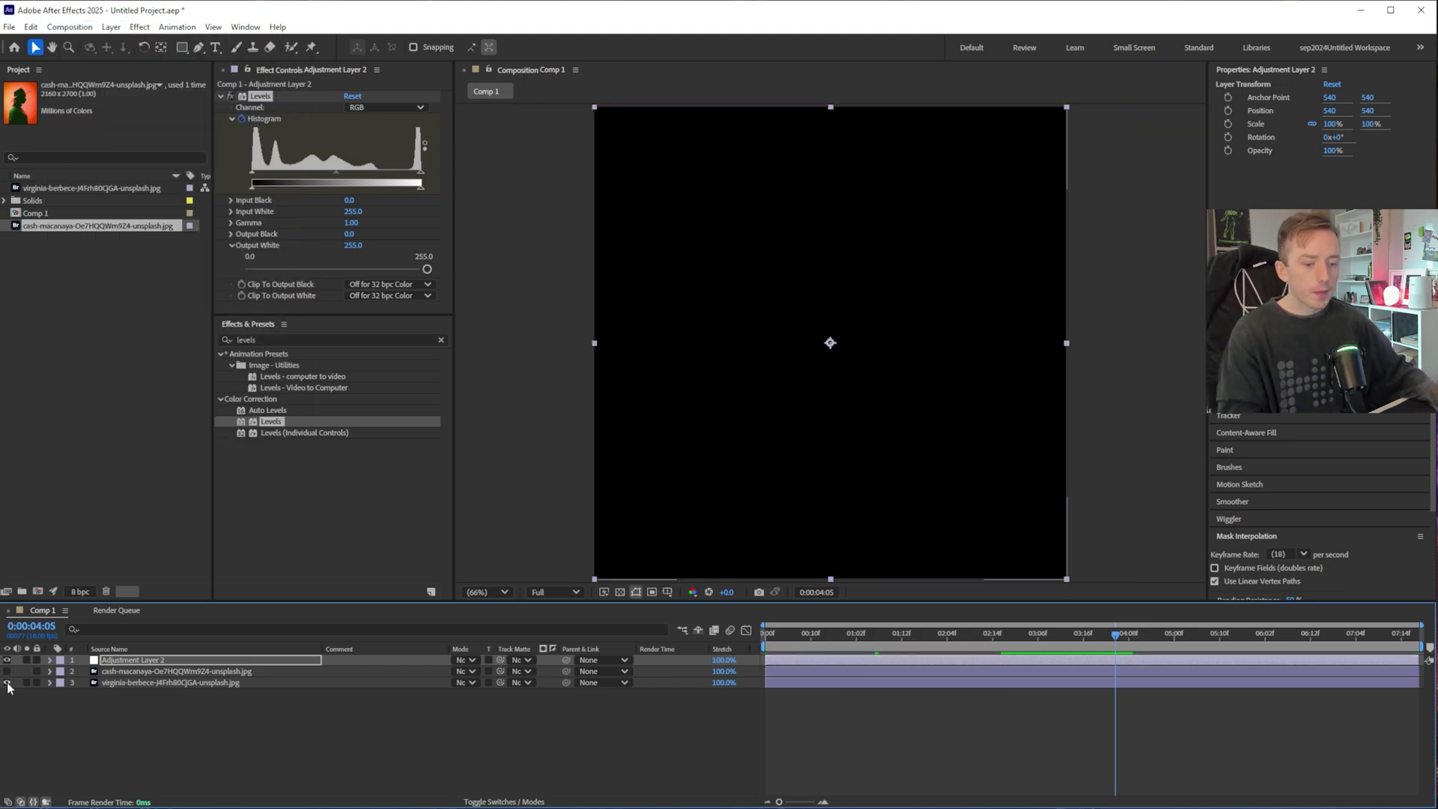
- Reposition and widen the Dither Boy window over the viewer, then show File > Video
{"action": "left_click", "coordinate": [69, 27]}
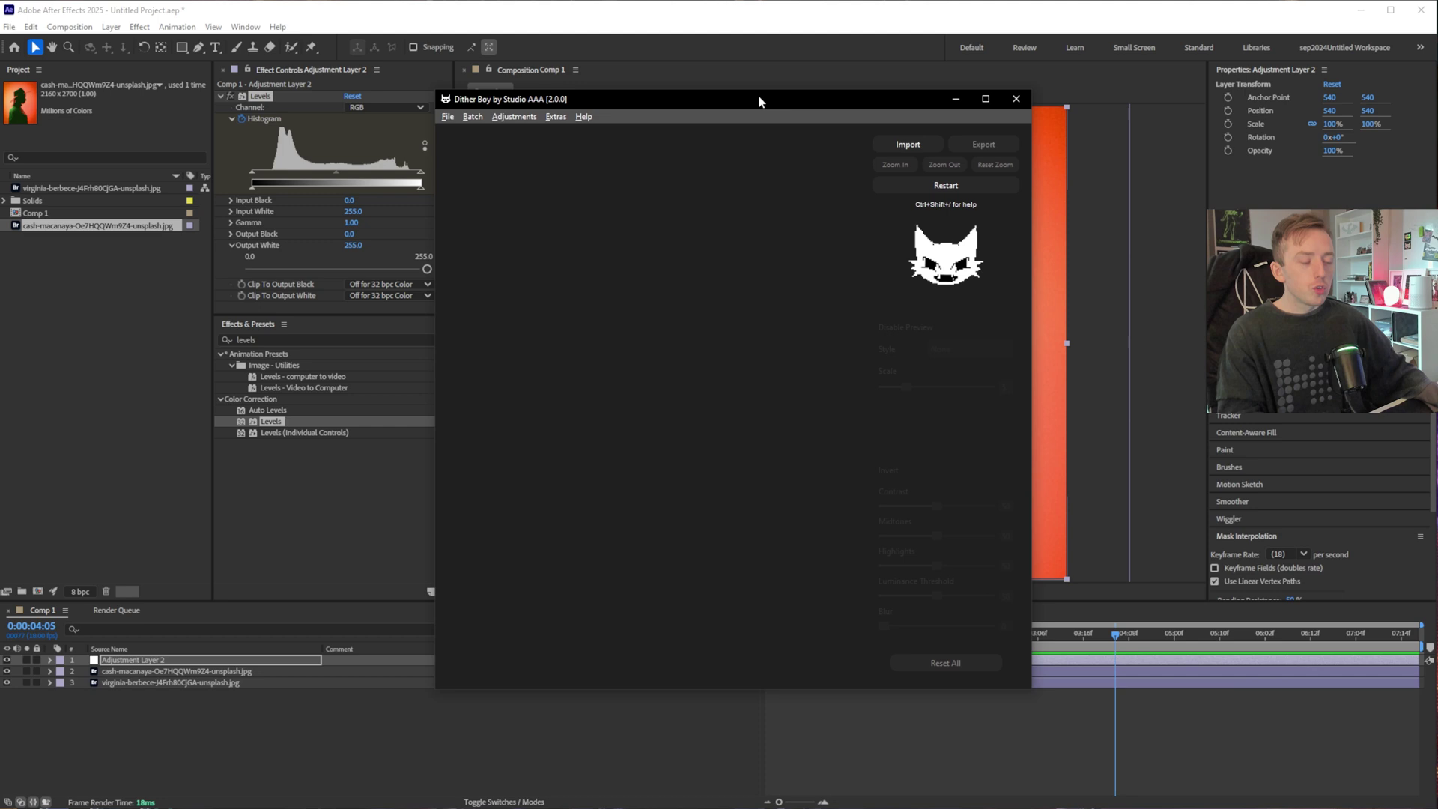
{"action": "left_click_drag", "start_coordinate": [758, 95], "coordinate": [700, 102]}
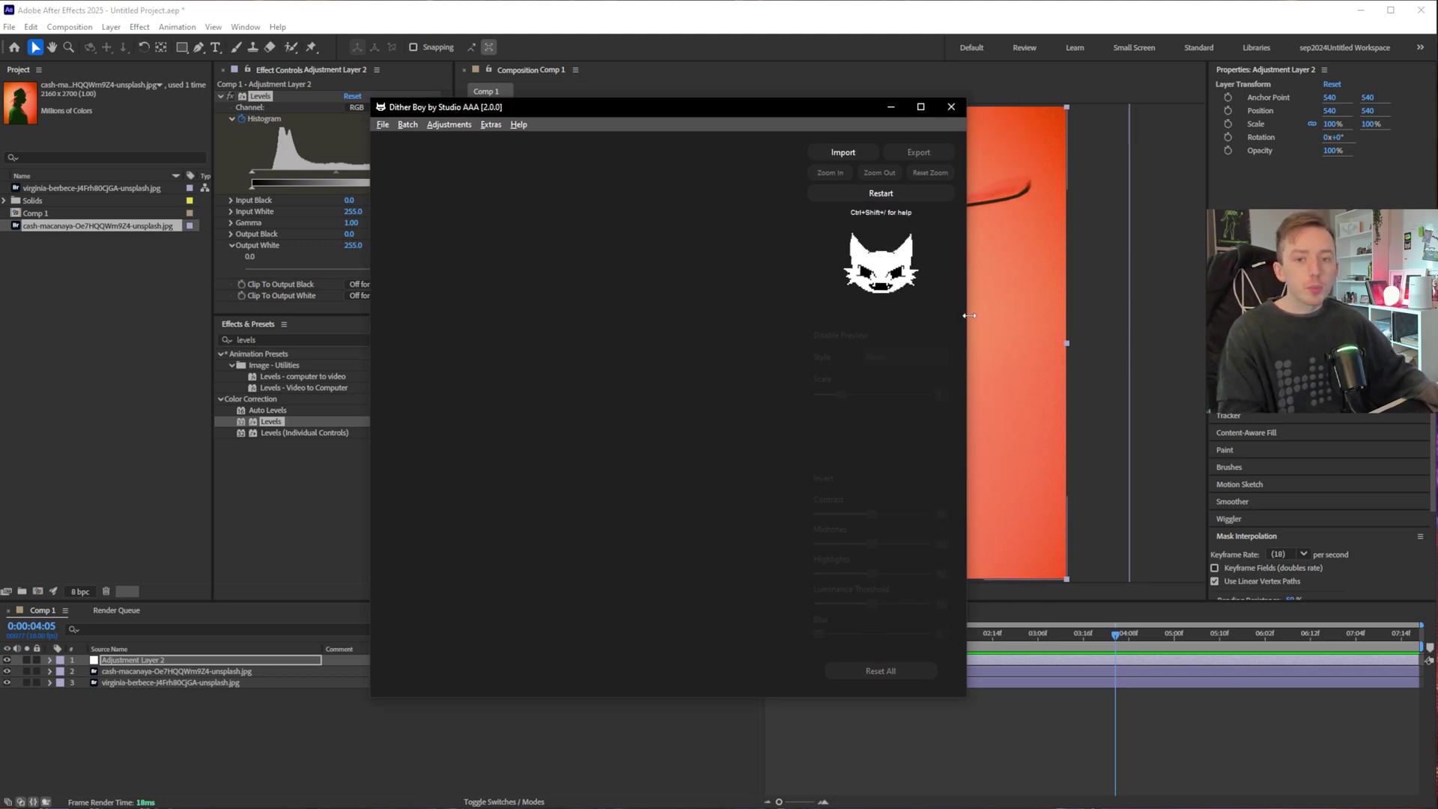
{"action": "left_click_drag", "start_coordinate": [970, 315], "coordinate": [1311, 315]}
{"action": "left_click_drag", "start_coordinate": [1049, 107], "coordinate": [937, 121]}
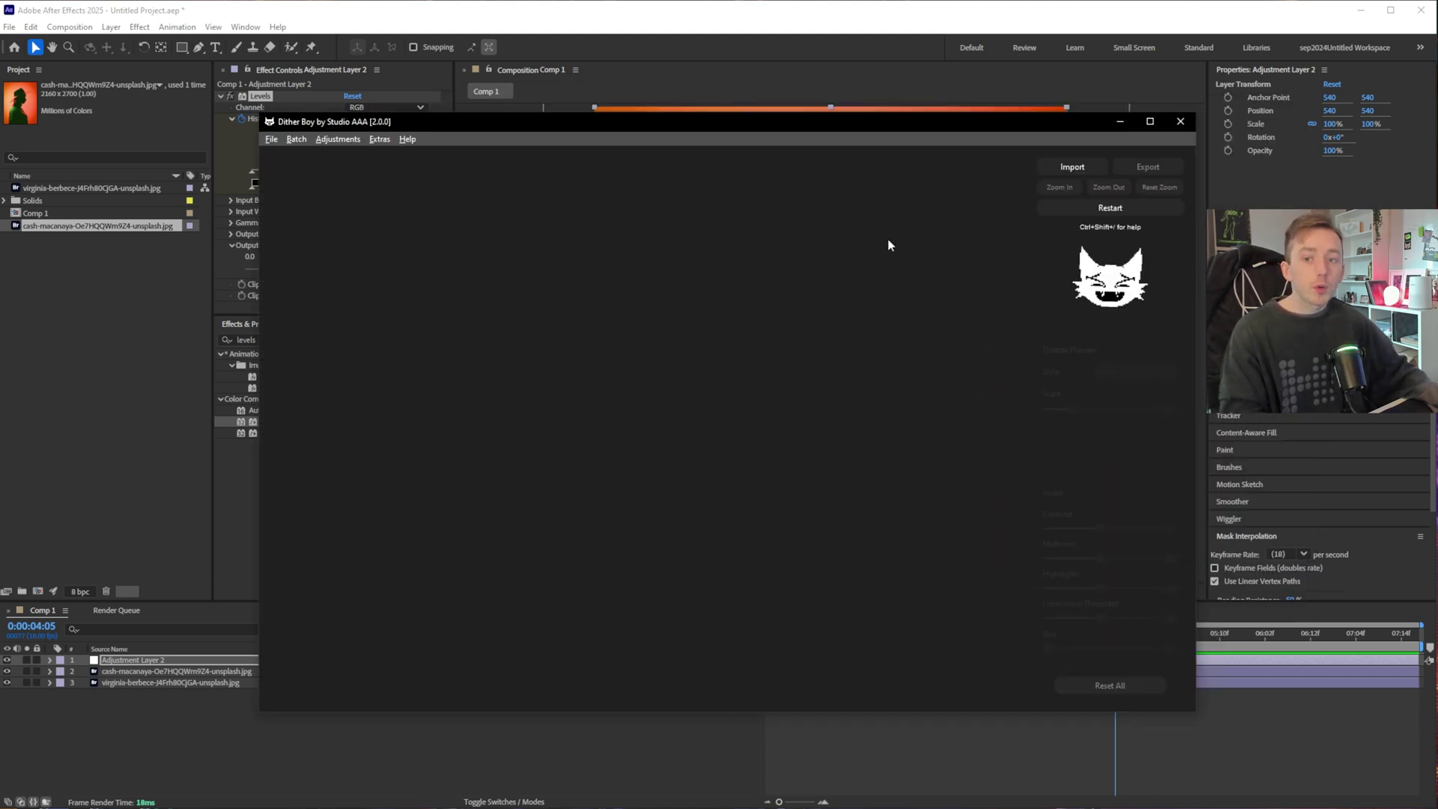
{"action": "left_click", "coordinate": [272, 139]}
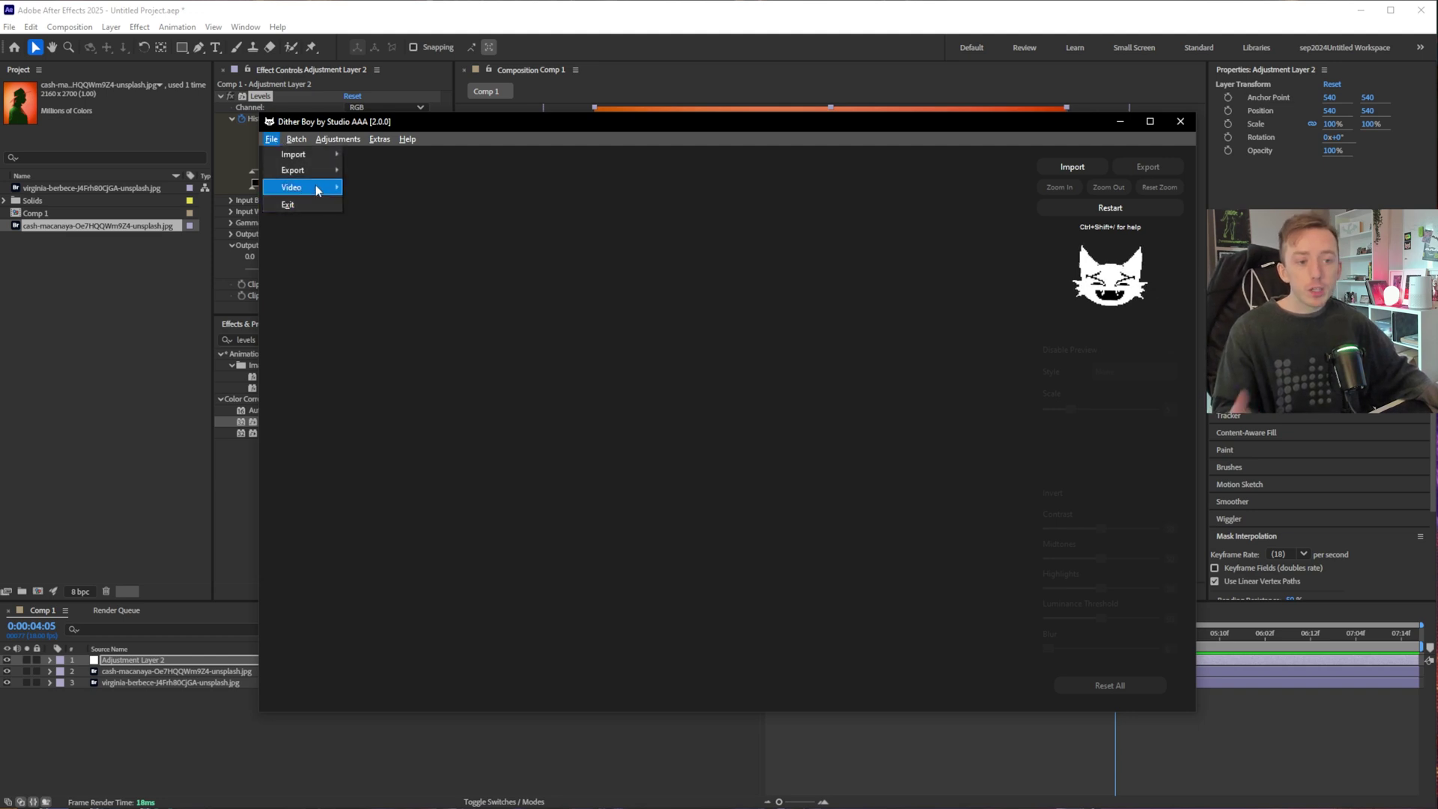
{"action": "mouse_move", "coordinate": [317, 186]}
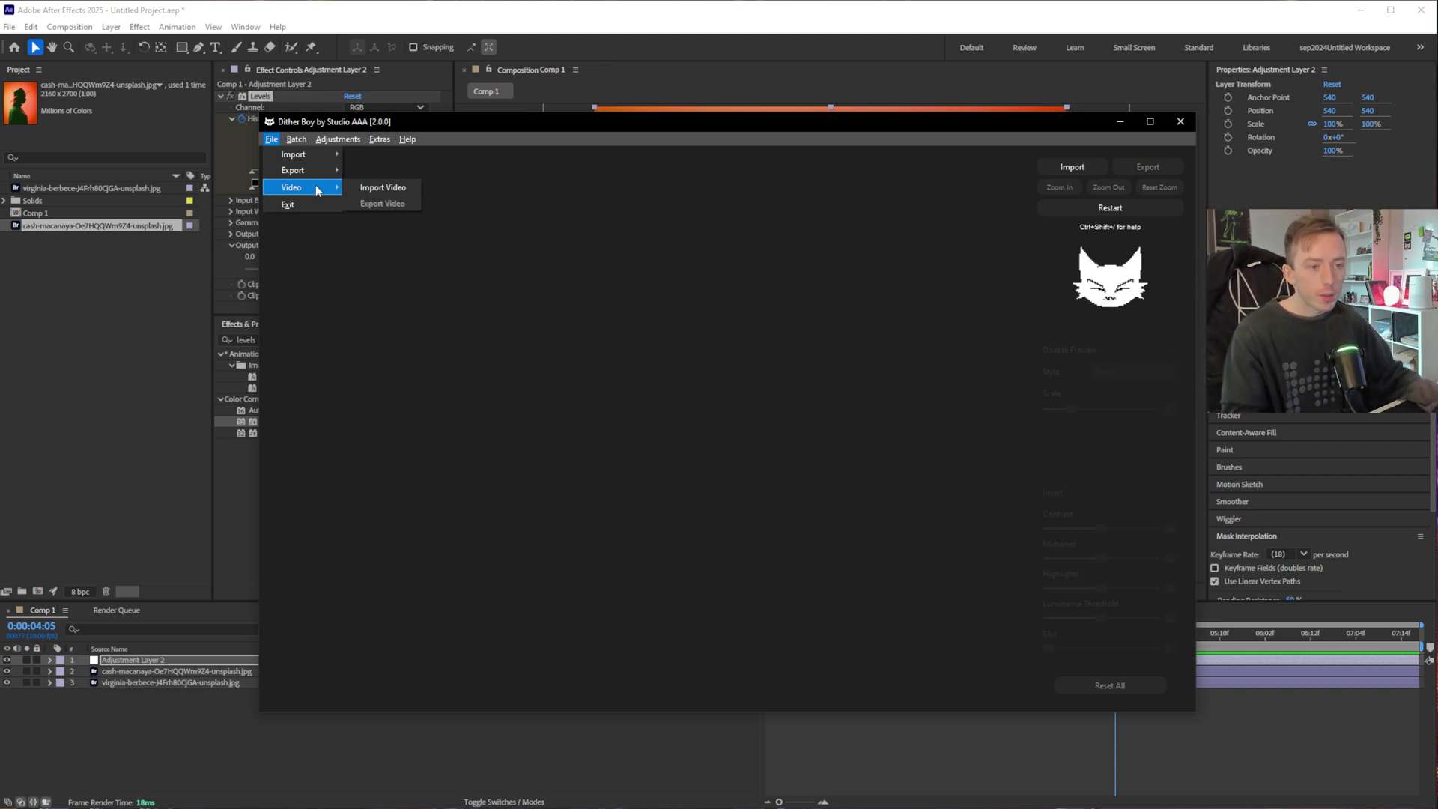
- Try importing silhouette.mp4 through Import Video in Dither Boy
{"action": "left_click", "coordinate": [366, 187]}
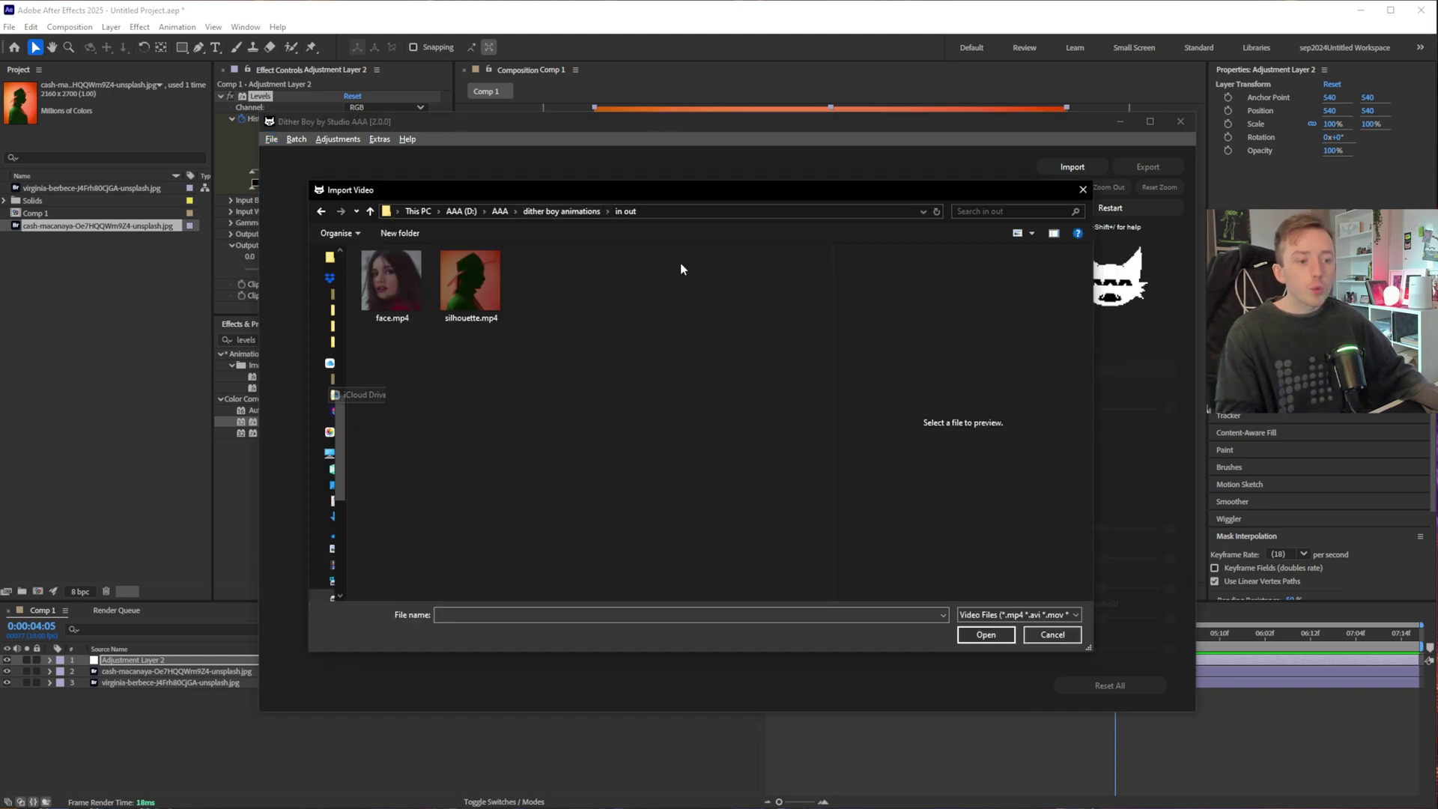
{"action": "left_click", "coordinate": [474, 271]}
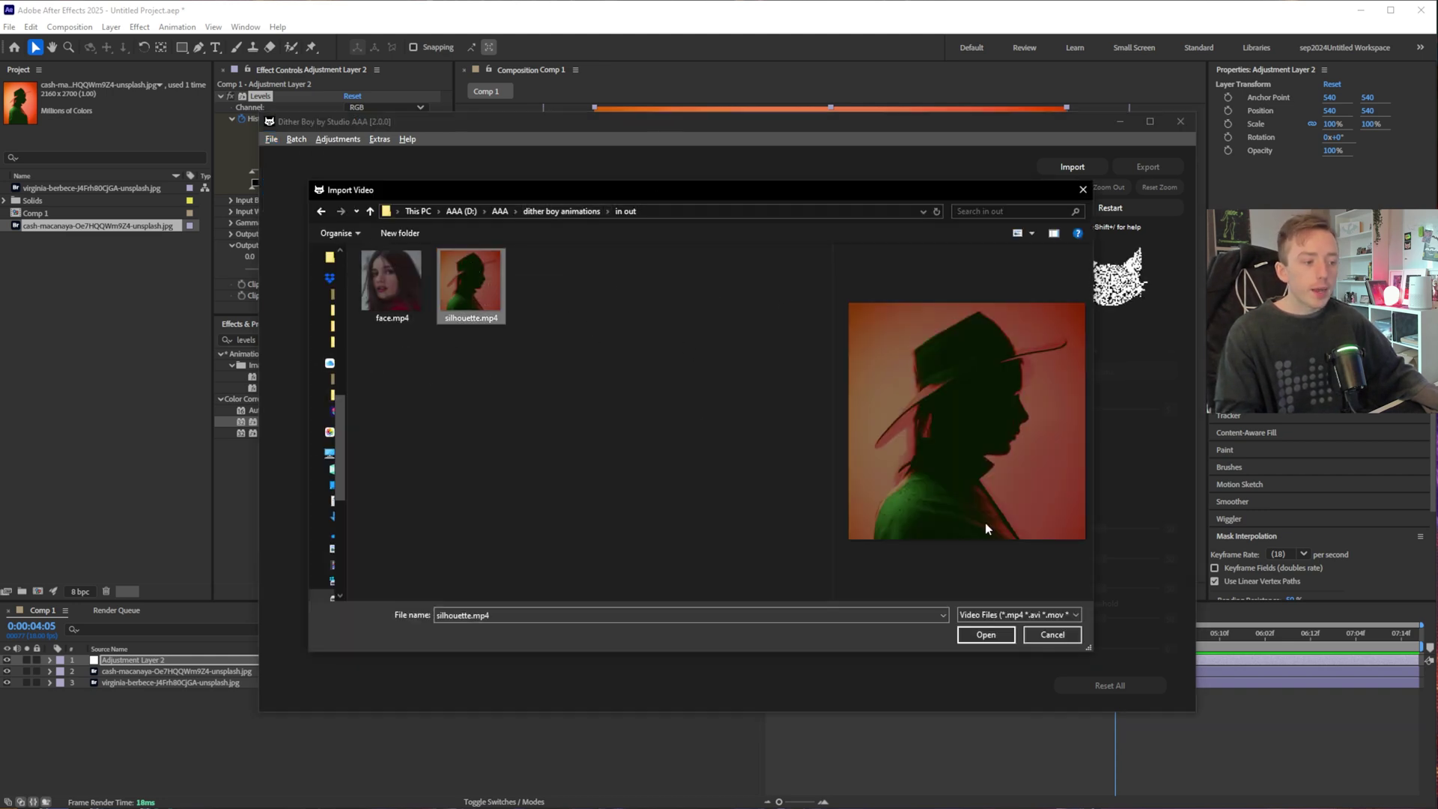
{"action": "left_click", "coordinate": [984, 635]}
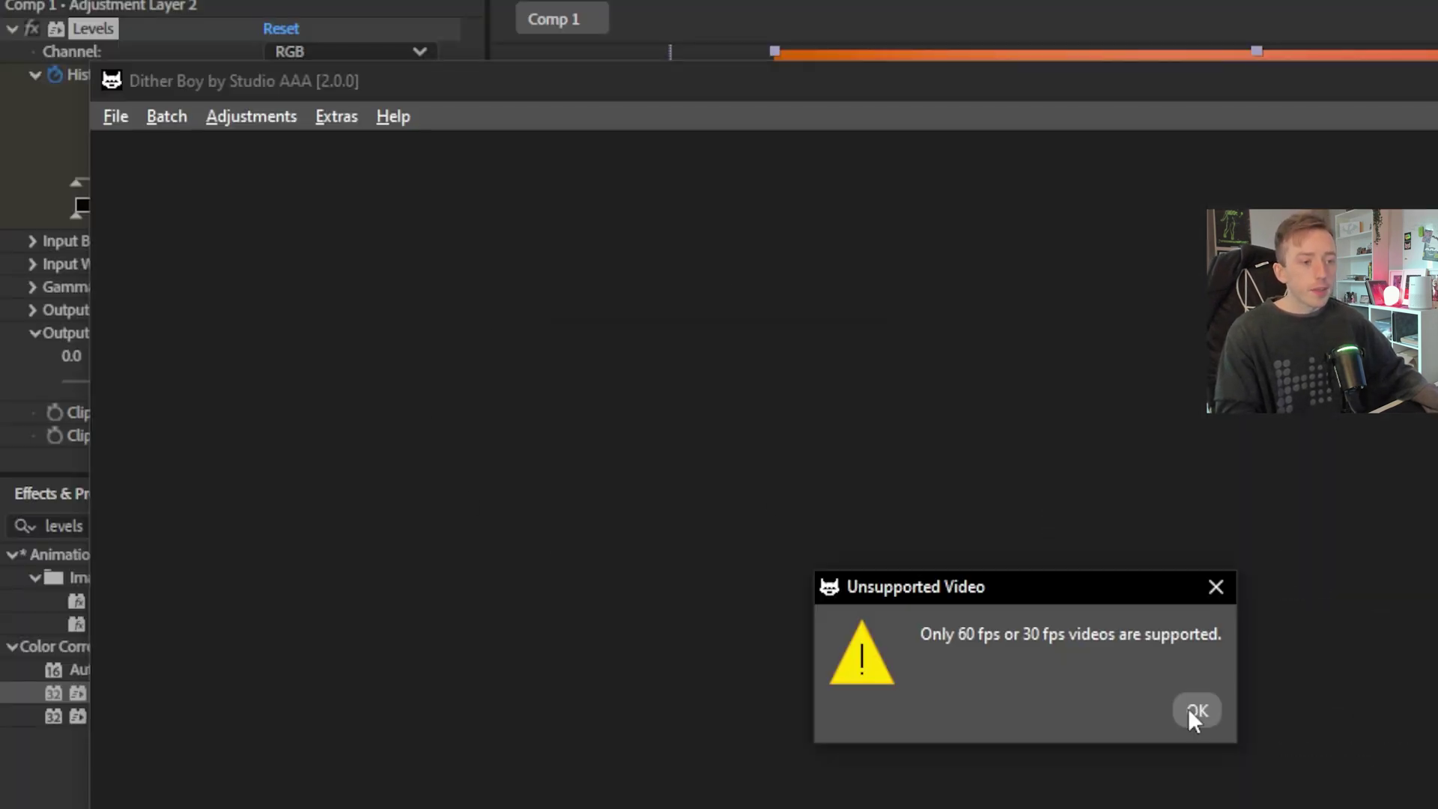
- Dismiss the frame-rate warning, enable Help > Expert Mode, and return to File > Video
{"action": "left_click", "coordinate": [860, 451]}
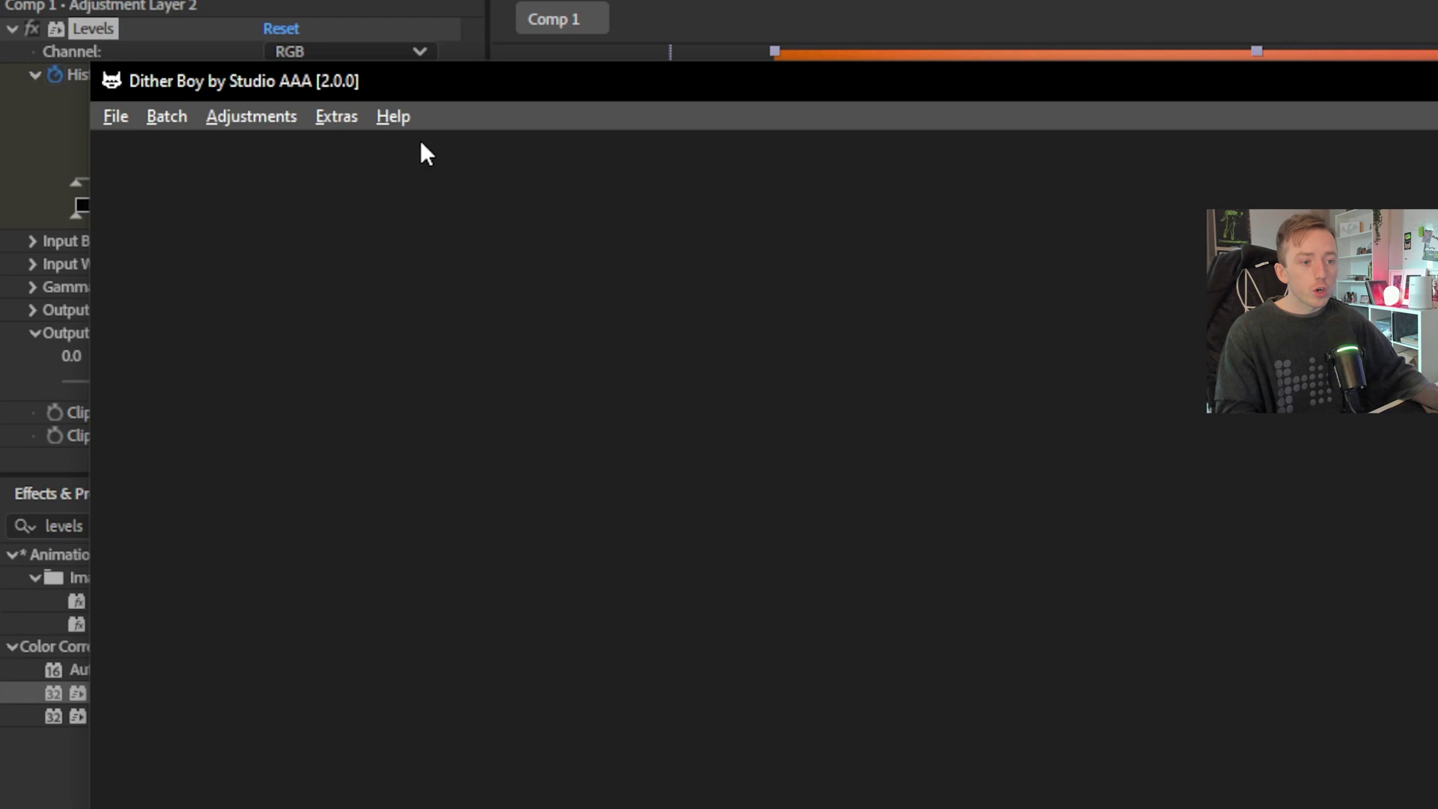
{"action": "left_click", "coordinate": [393, 116]}
{"action": "left_click", "coordinate": [435, 151]}
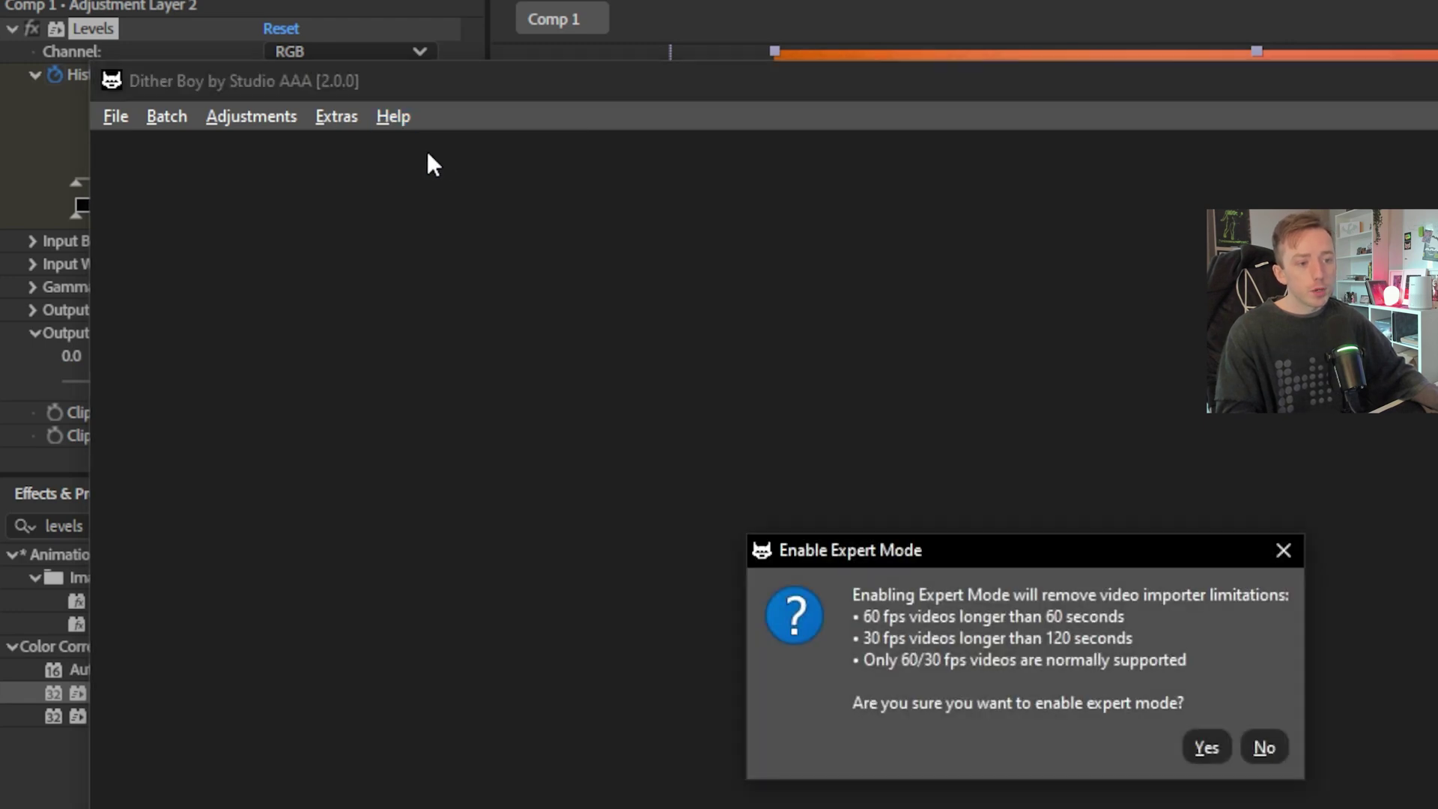
{"action": "key", "text": "Return"}
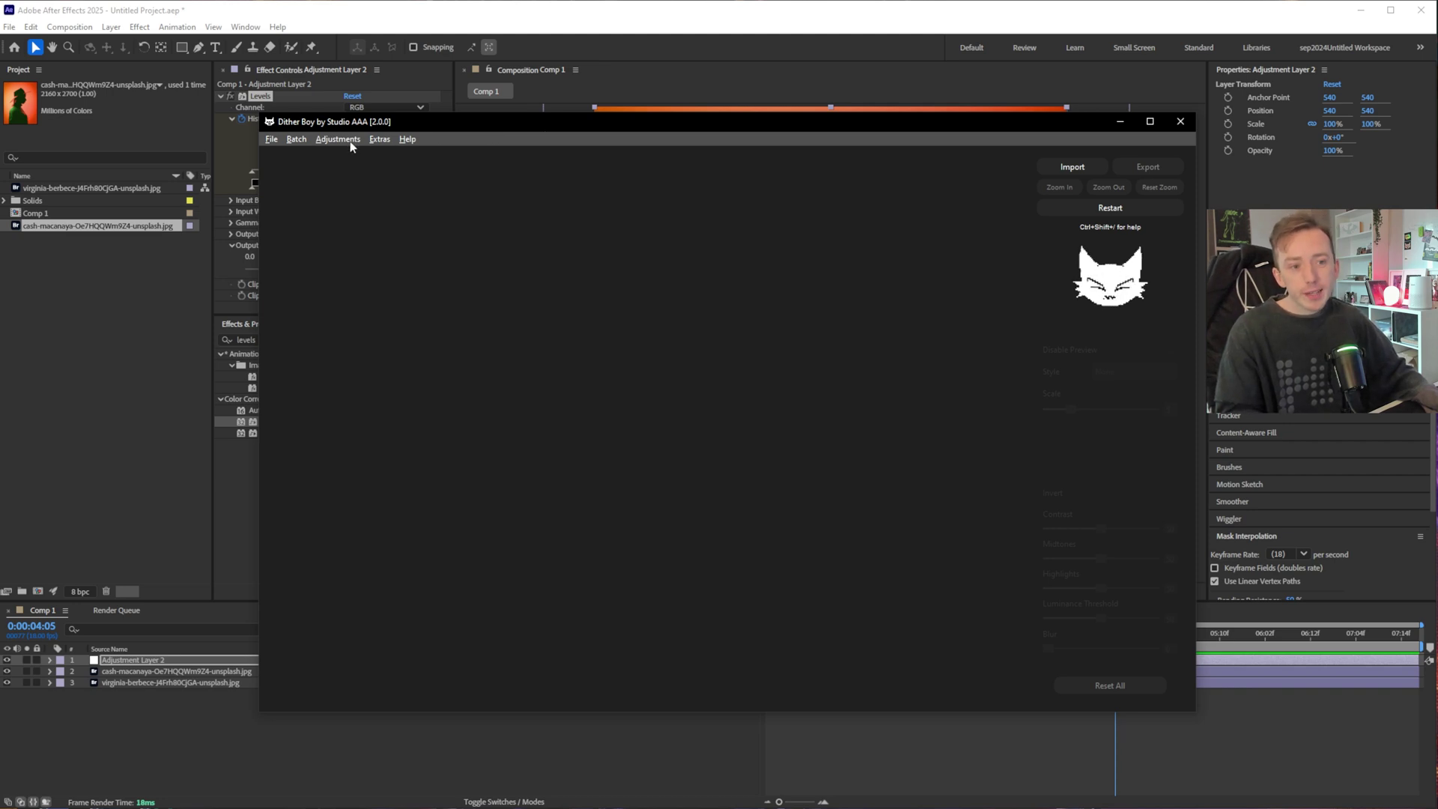
{"action": "left_click", "coordinate": [273, 139]}
{"action": "mouse_move", "coordinate": [338, 139]}
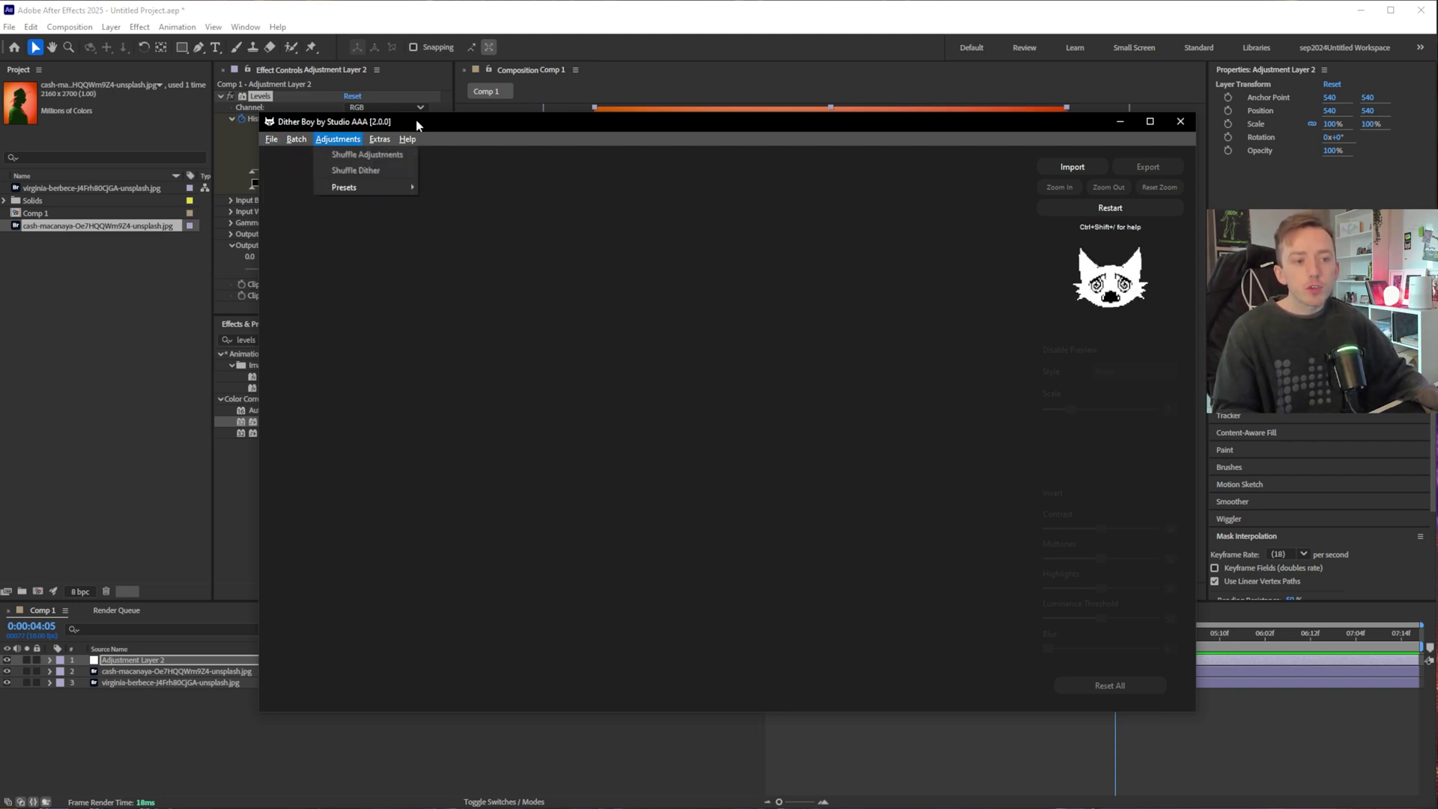
{"action": "mouse_move", "coordinate": [410, 138]}
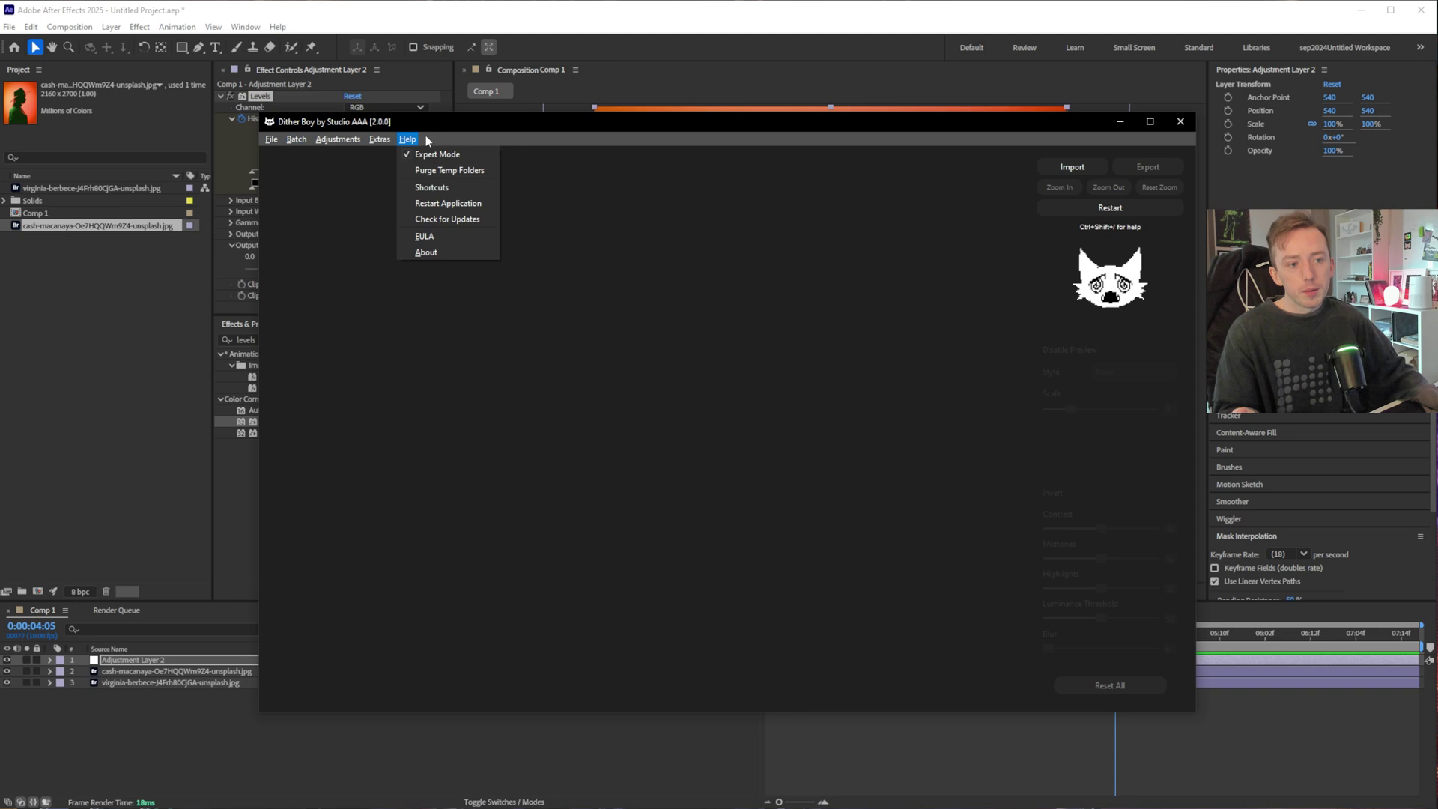
{"action": "mouse_move", "coordinate": [272, 140]}
{"action": "mouse_move", "coordinate": [293, 188]}
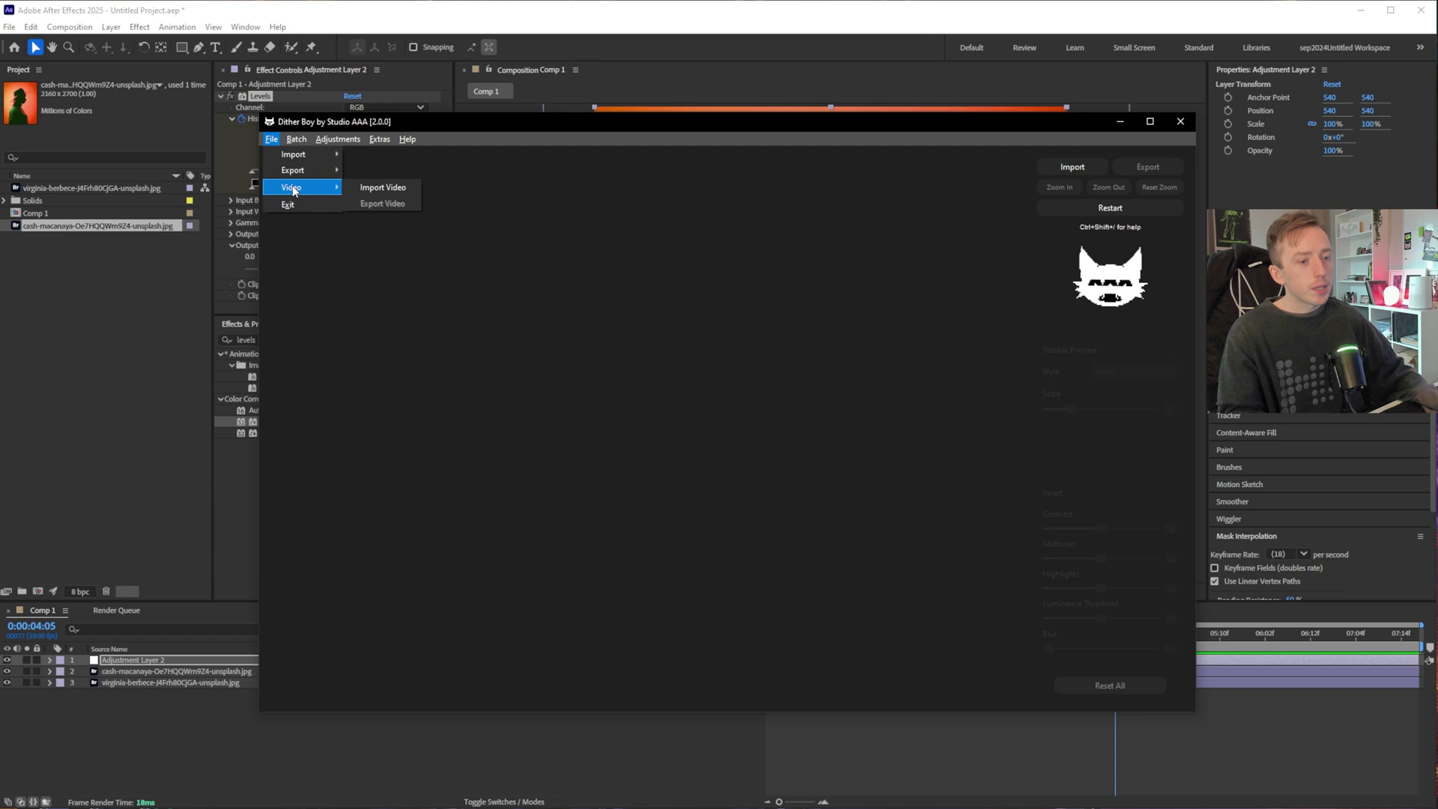
- Import the silhouette video and keep the Floyd-Steinberg dither style
{"action": "left_click", "coordinate": [377, 188]}
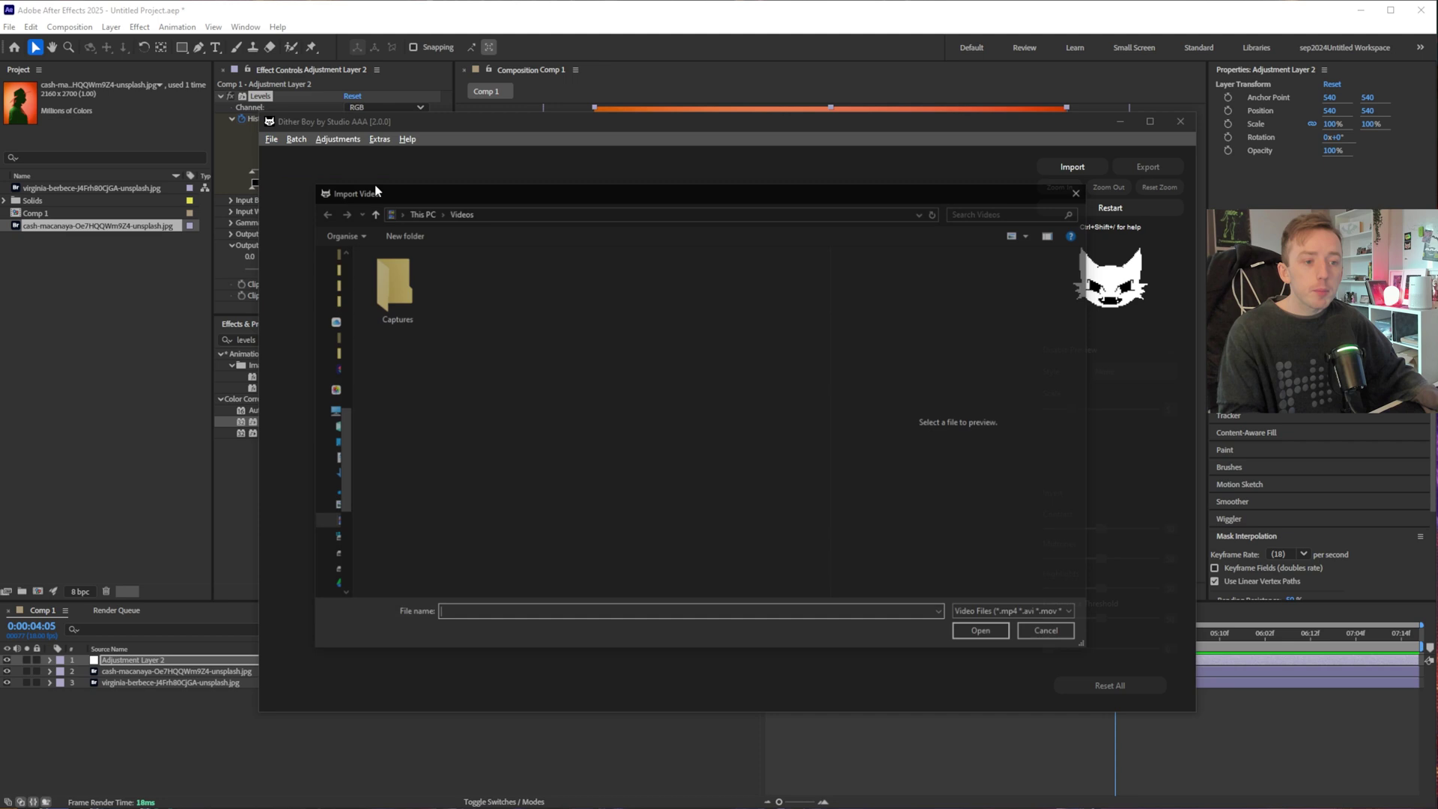
{"action": "double_click", "coordinate": [367, 300]}
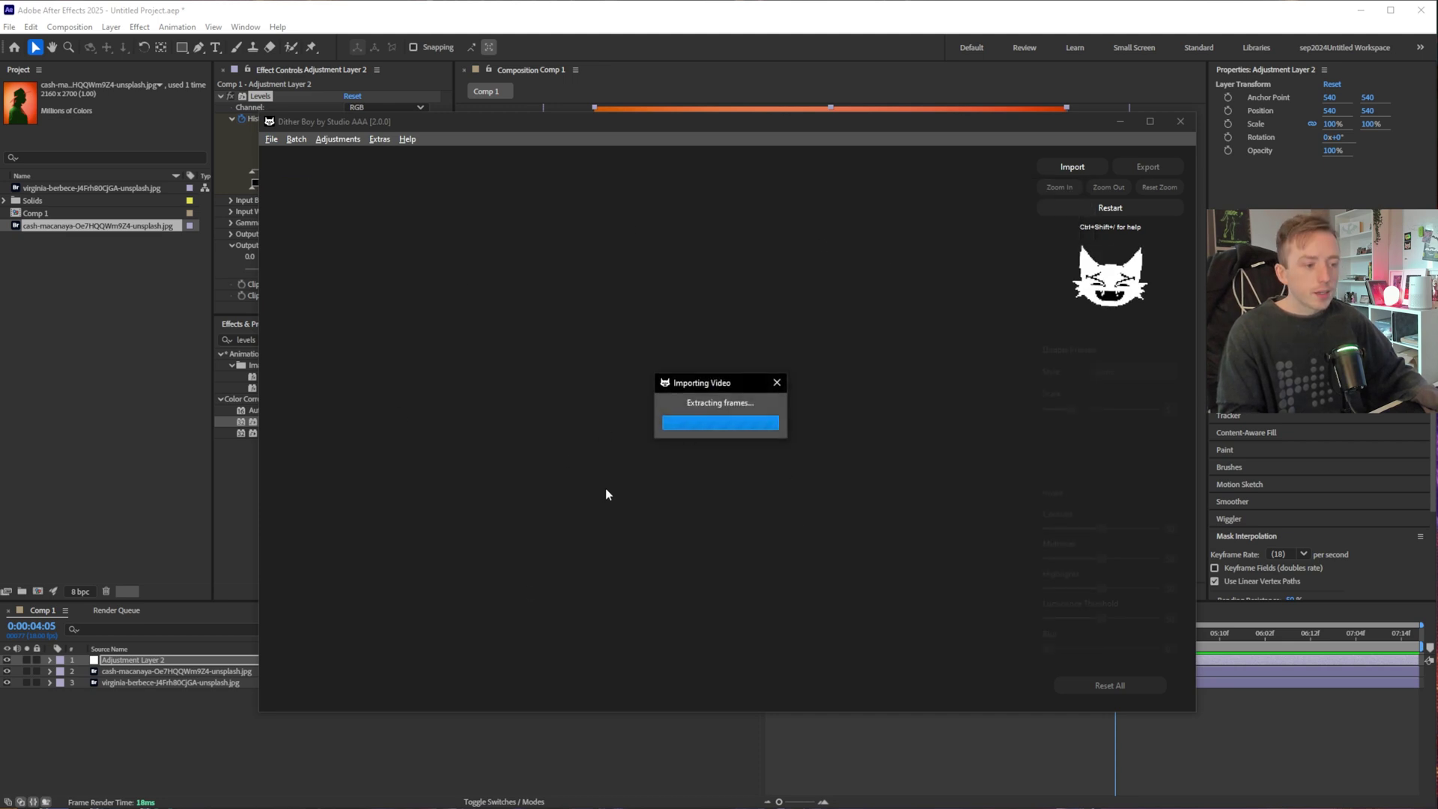
{"action": "left_click", "coordinate": [1147, 373]}
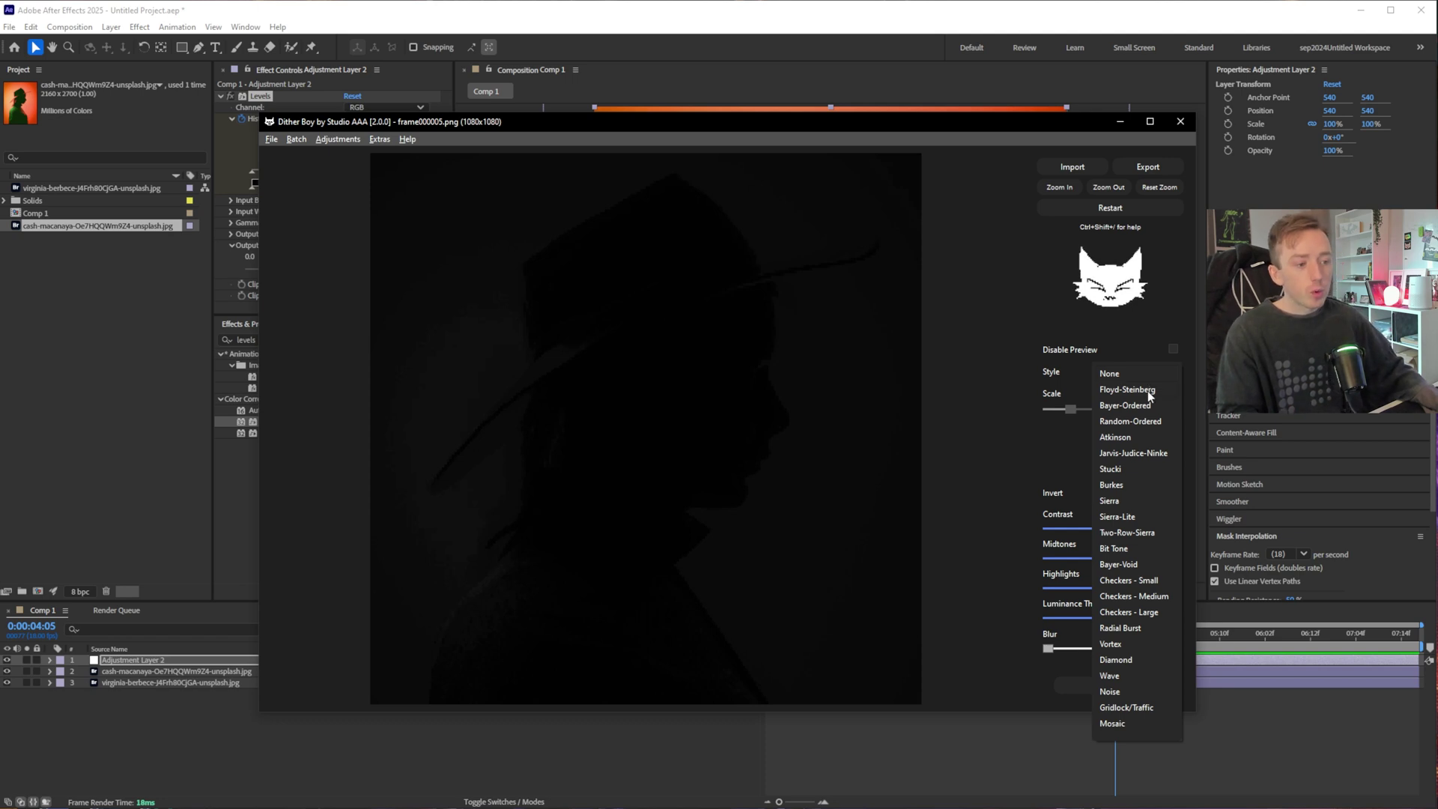
{"action": "key", "text": "Escape"}
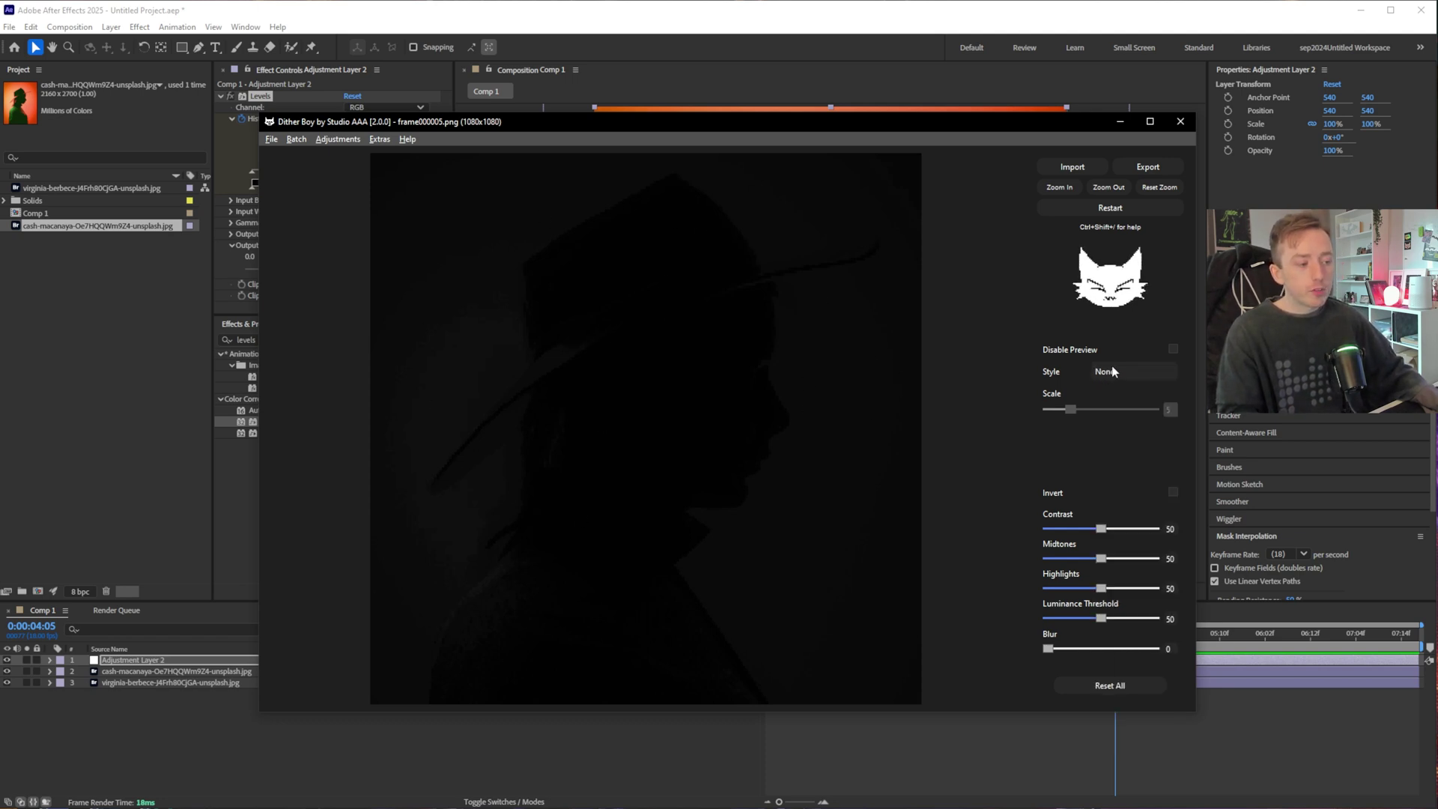
{"action": "scroll", "coordinate": [1114, 371], "scroll_direction": "down", "scroll_amount": 1}
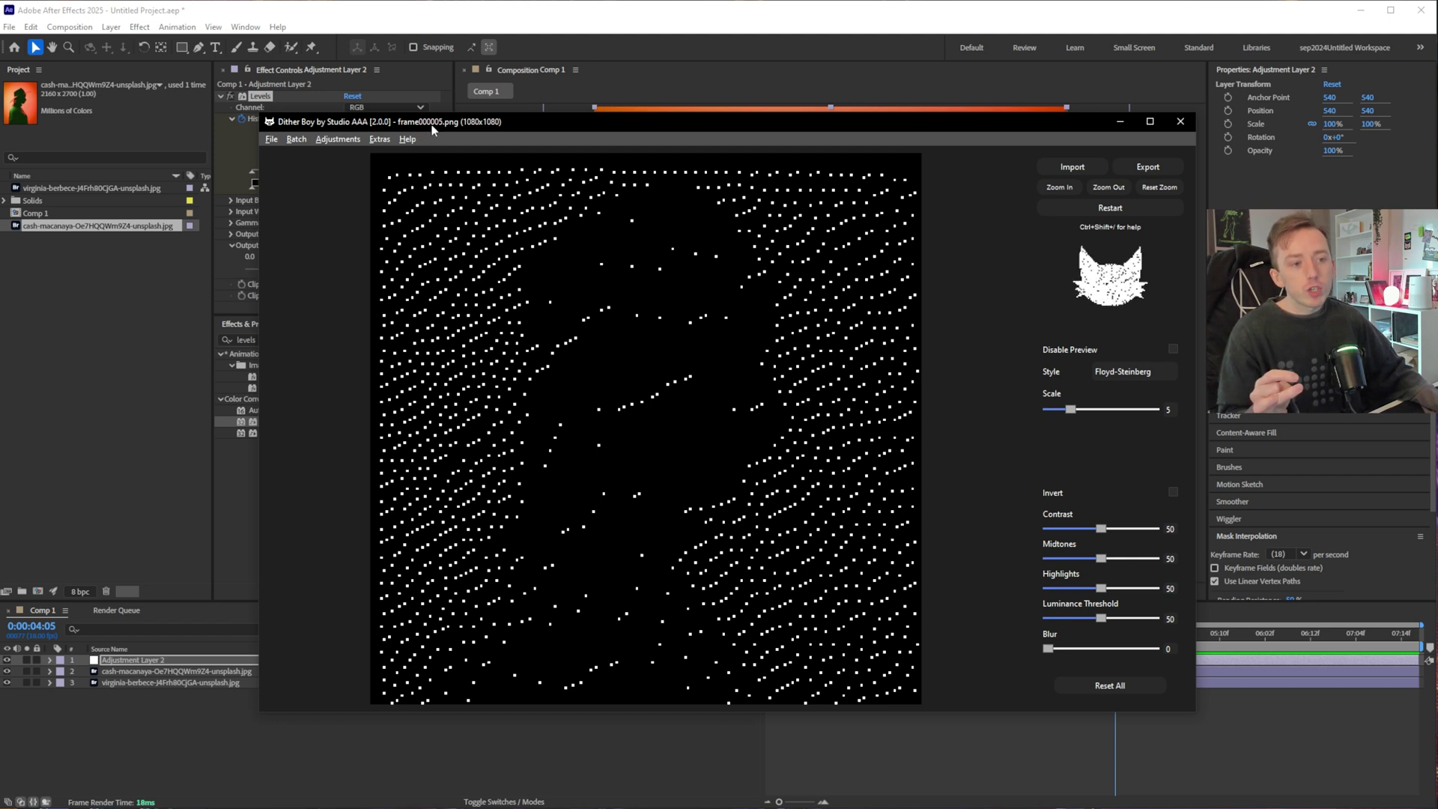
- Keep Floyd-Steinberg, then set Scale to 3 and Contrast to 99, lowering the luminance threshold
{"action": "left_click", "coordinate": [1104, 377]}
{"action": "left_click", "coordinate": [1060, 370]}
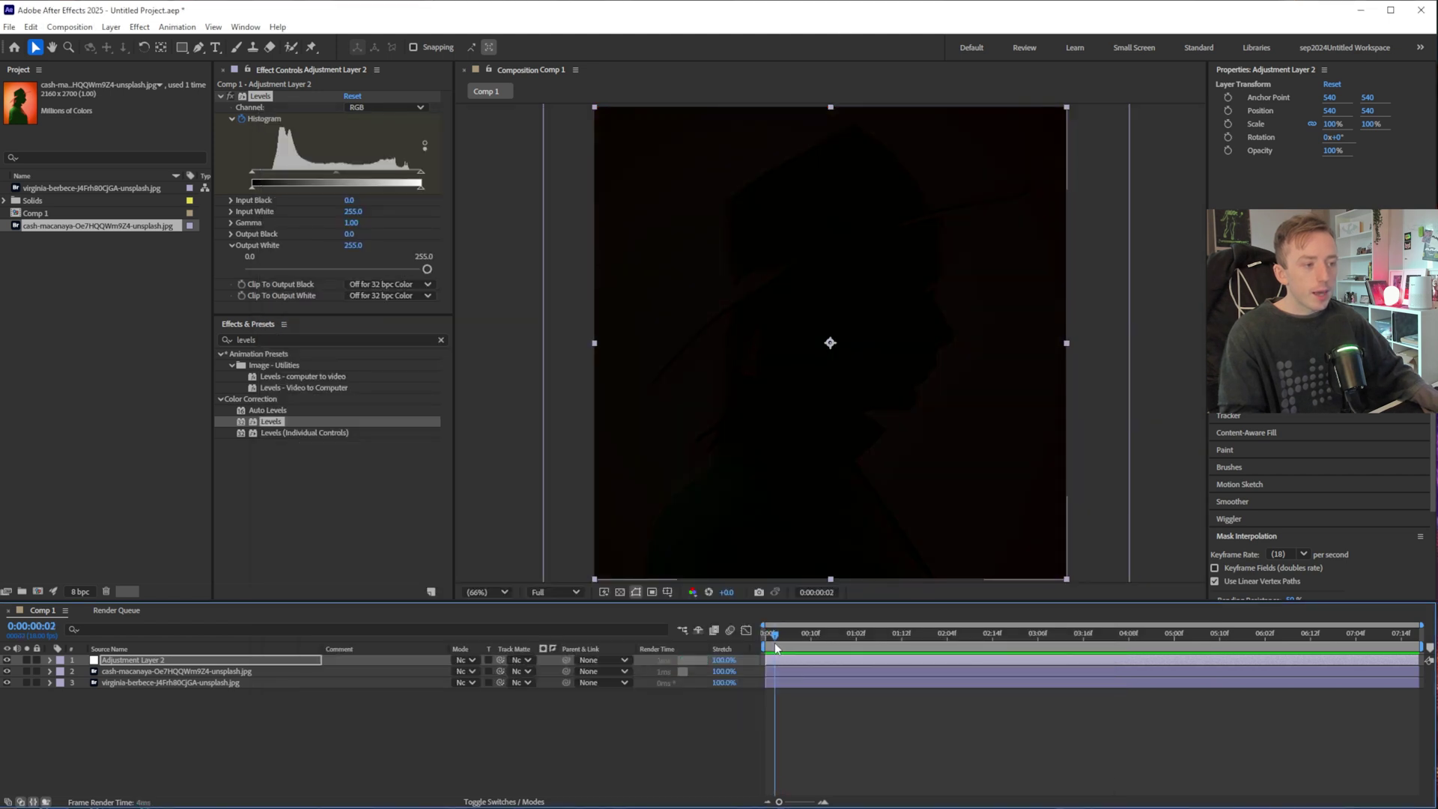
{"action": "left_click", "coordinate": [771, 647]}
{"action": "left_click_drag", "start_coordinate": [772, 648], "coordinate": [784, 649]}
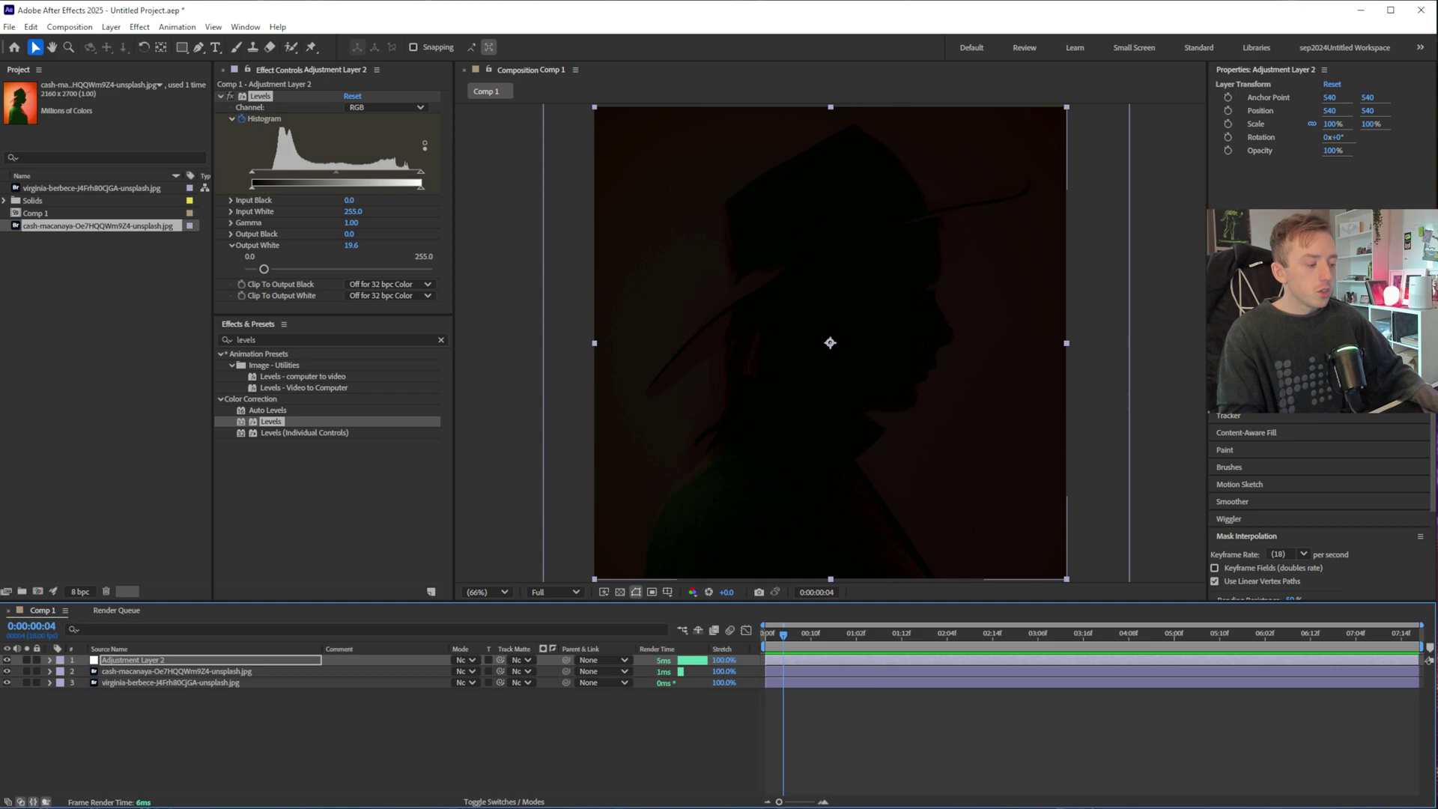
{"action": "key", "text": "alt+Tab"}
{"action": "left_click_drag", "start_coordinate": [1071, 410], "coordinate": [1060, 410]}
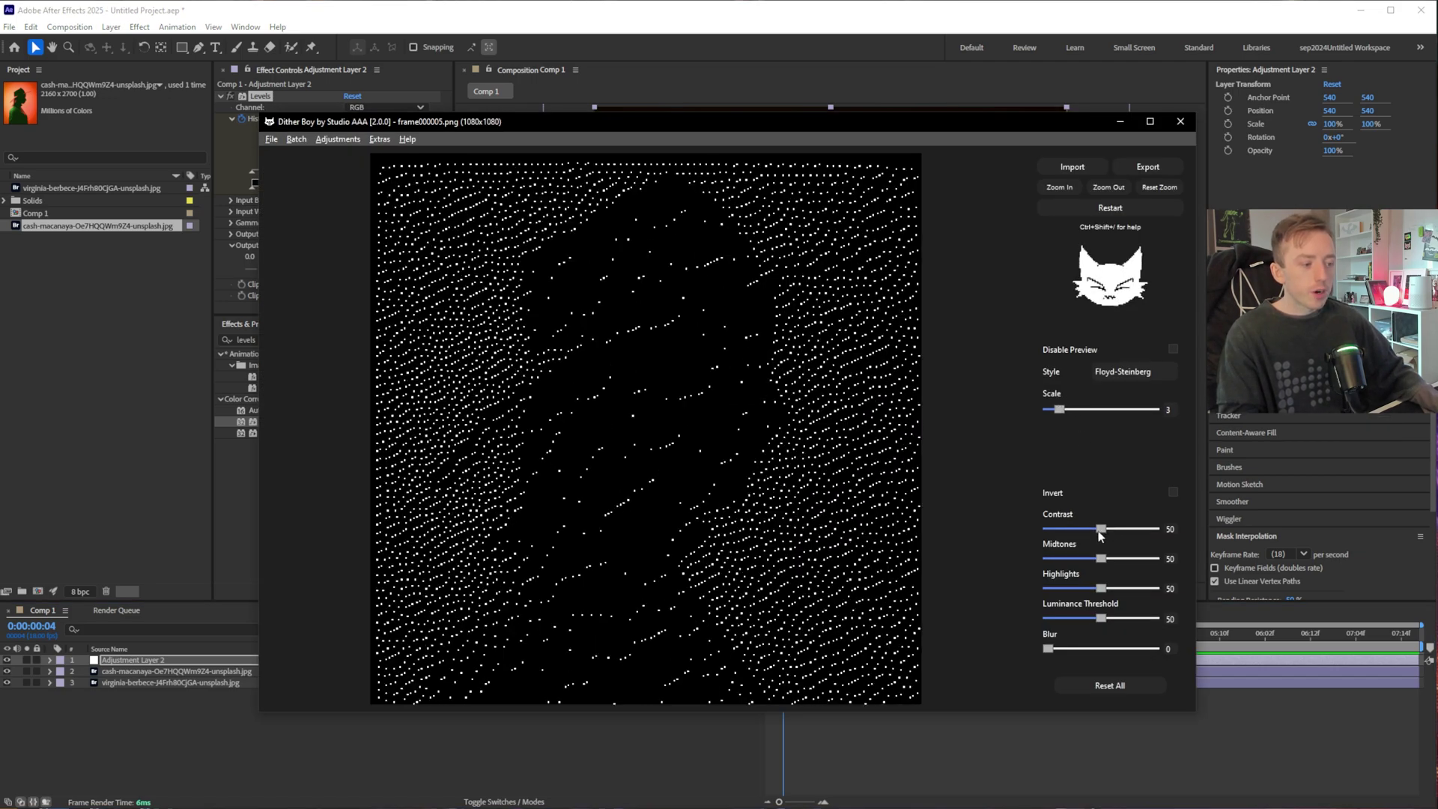
{"action": "left_click_drag", "start_coordinate": [1100, 531], "coordinate": [1153, 529]}
{"action": "left_click_drag", "start_coordinate": [1100, 618], "coordinate": [1062, 618]}
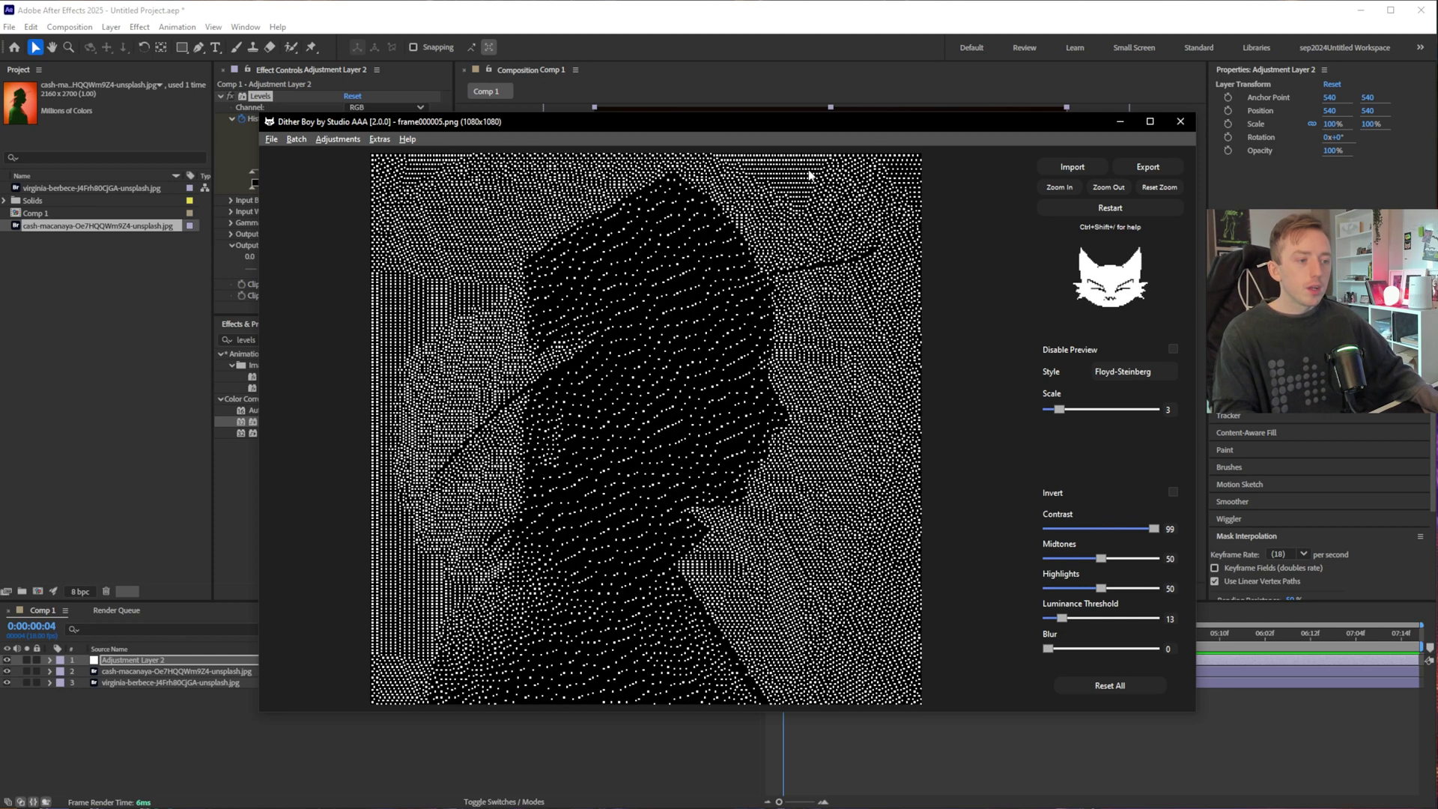
- At frame 4:01, push Midtones and Highlights to 99 and settle Luminance Threshold at 64
{"action": "left_click", "coordinate": [861, 73]}
{"action": "left_click_drag", "start_coordinate": [1056, 644], "coordinate": [1094, 644]}
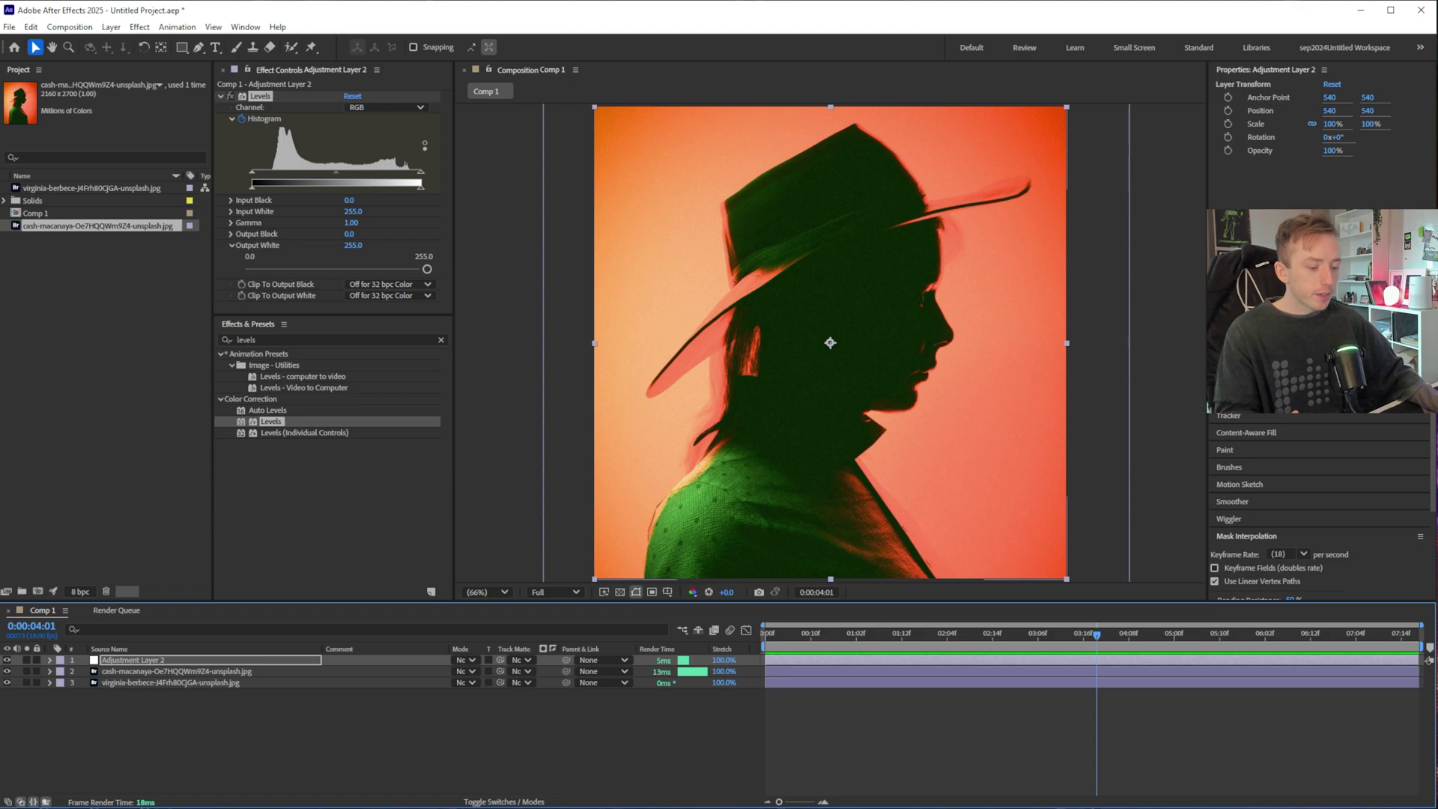
{"action": "key", "text": "alt+Tab"}
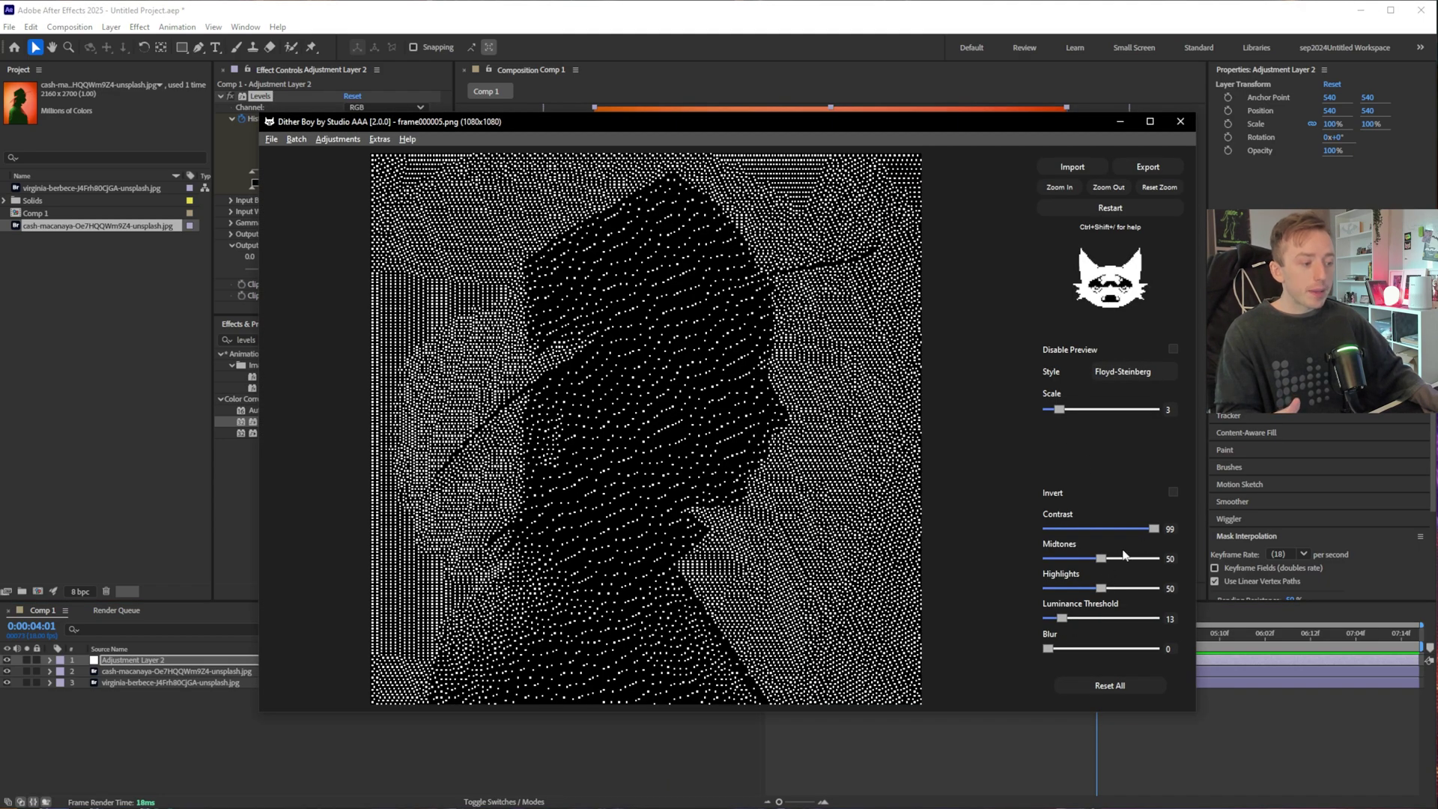
{"action": "left_click_drag", "start_coordinate": [1101, 559], "coordinate": [1199, 565]}
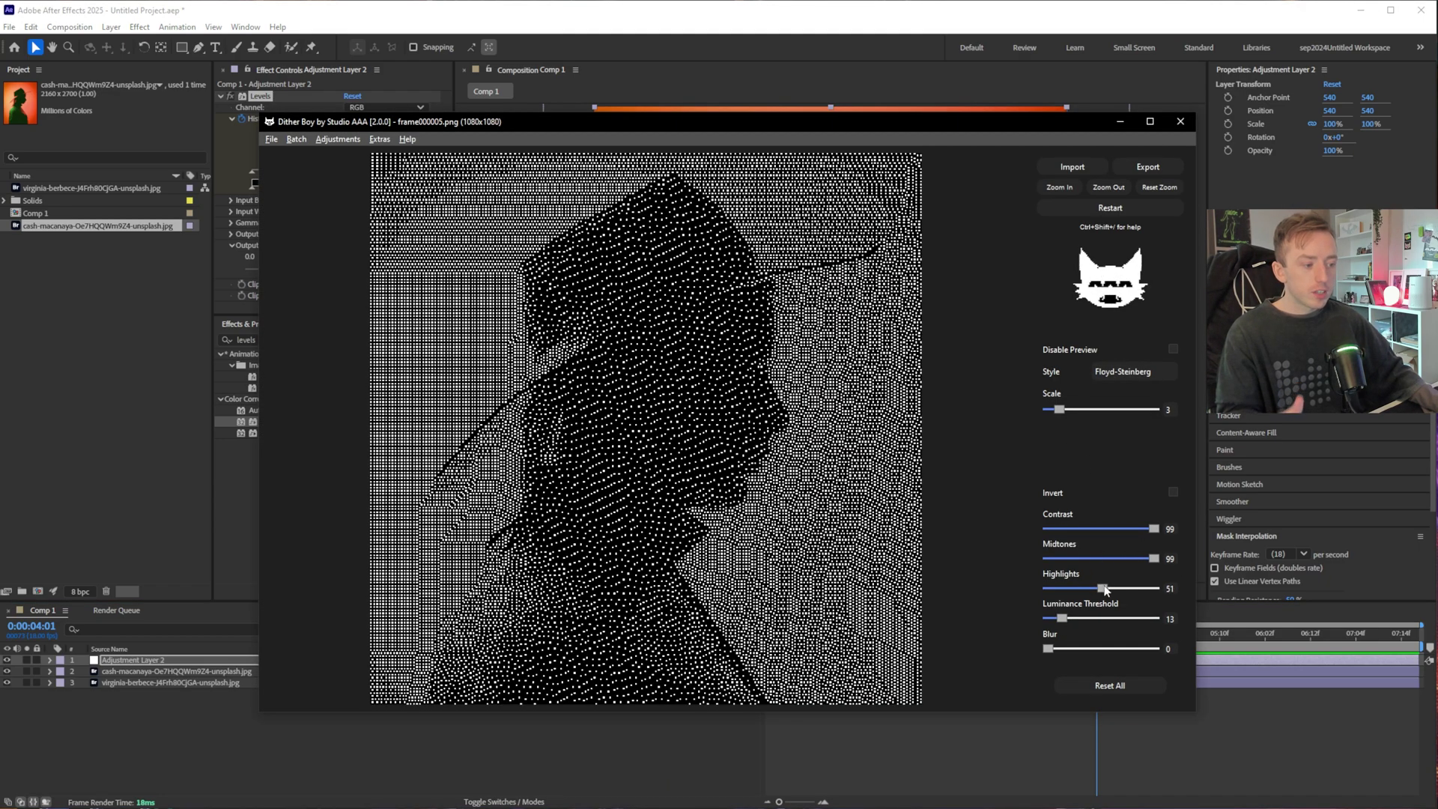
{"action": "left_click_drag", "start_coordinate": [1101, 587], "coordinate": [1207, 589]}
{"action": "mouse_move", "coordinate": [1062, 619]}
{"action": "left_mouse_down"}
{"action": "mouse_move", "coordinate": [1042, 621]}
{"action": "mouse_move", "coordinate": [1056, 619]}
{"action": "left_mouse_up"}
{"action": "left_click_drag", "start_coordinate": [1059, 408], "coordinate": [1071, 409]}
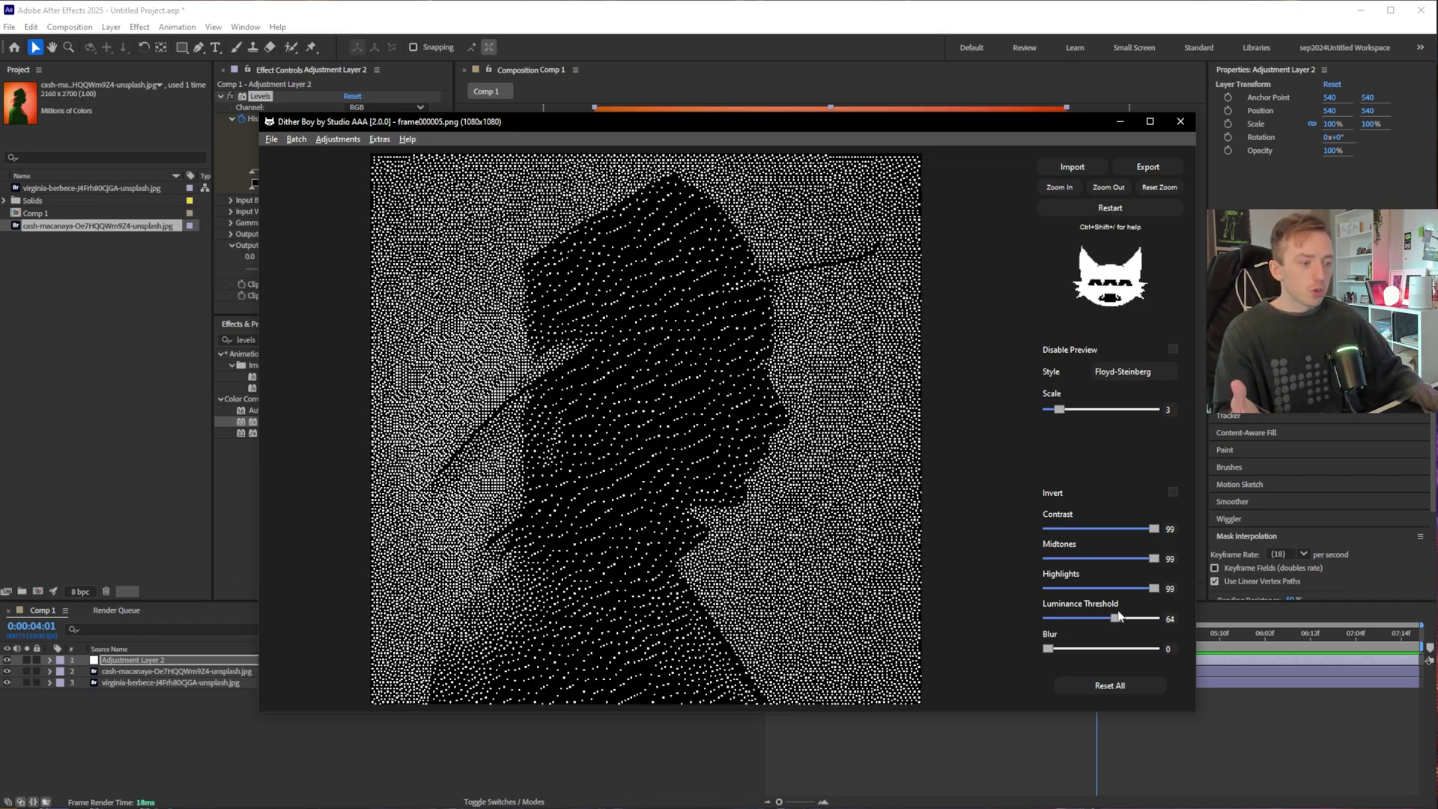
- Switch the dither style to Atkinson, with Luminance Threshold 14 and Scale 3
{"action": "left_click", "coordinate": [1127, 372]}
{"action": "left_click", "coordinate": [1130, 422]}
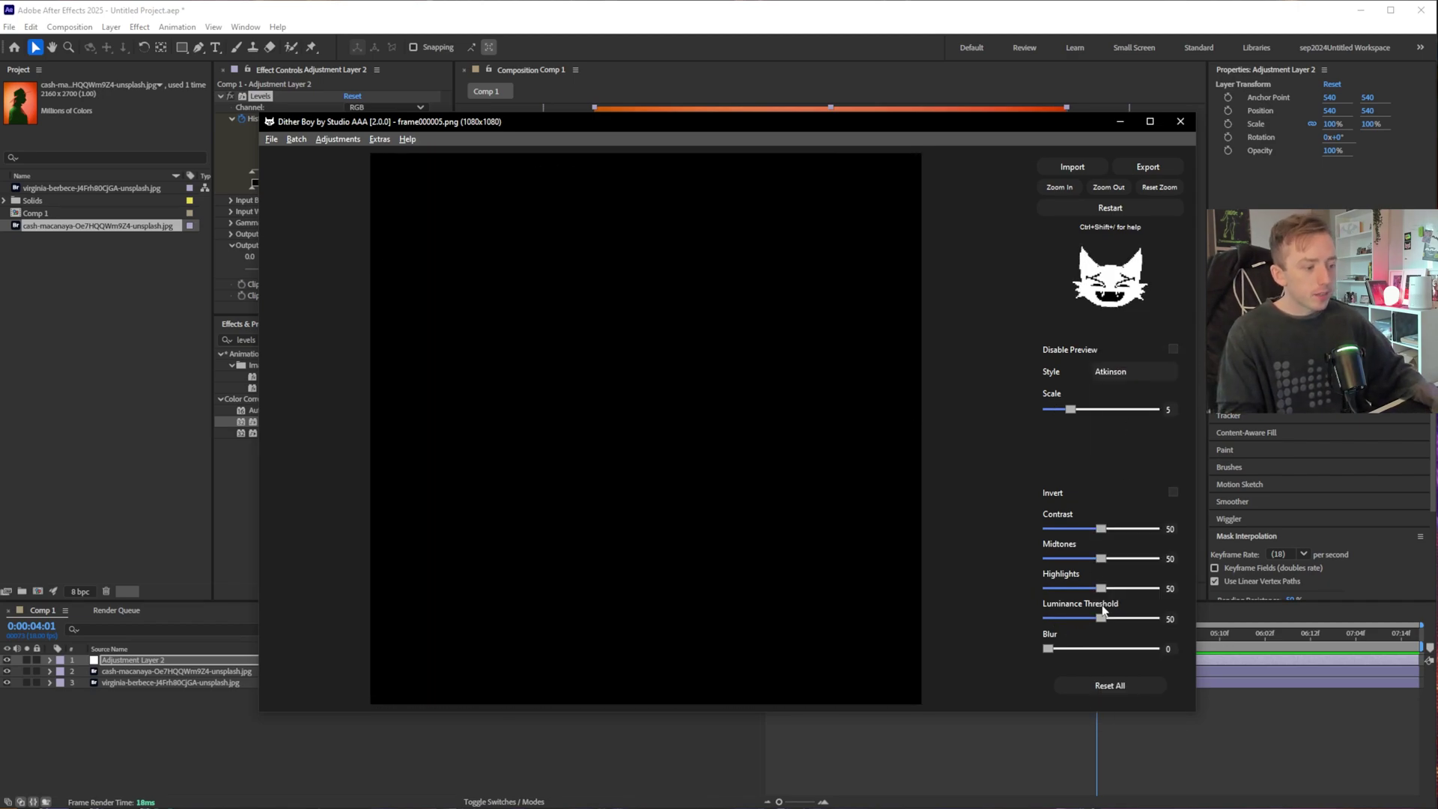
{"action": "left_click_drag", "start_coordinate": [1095, 621], "coordinate": [1065, 618]}
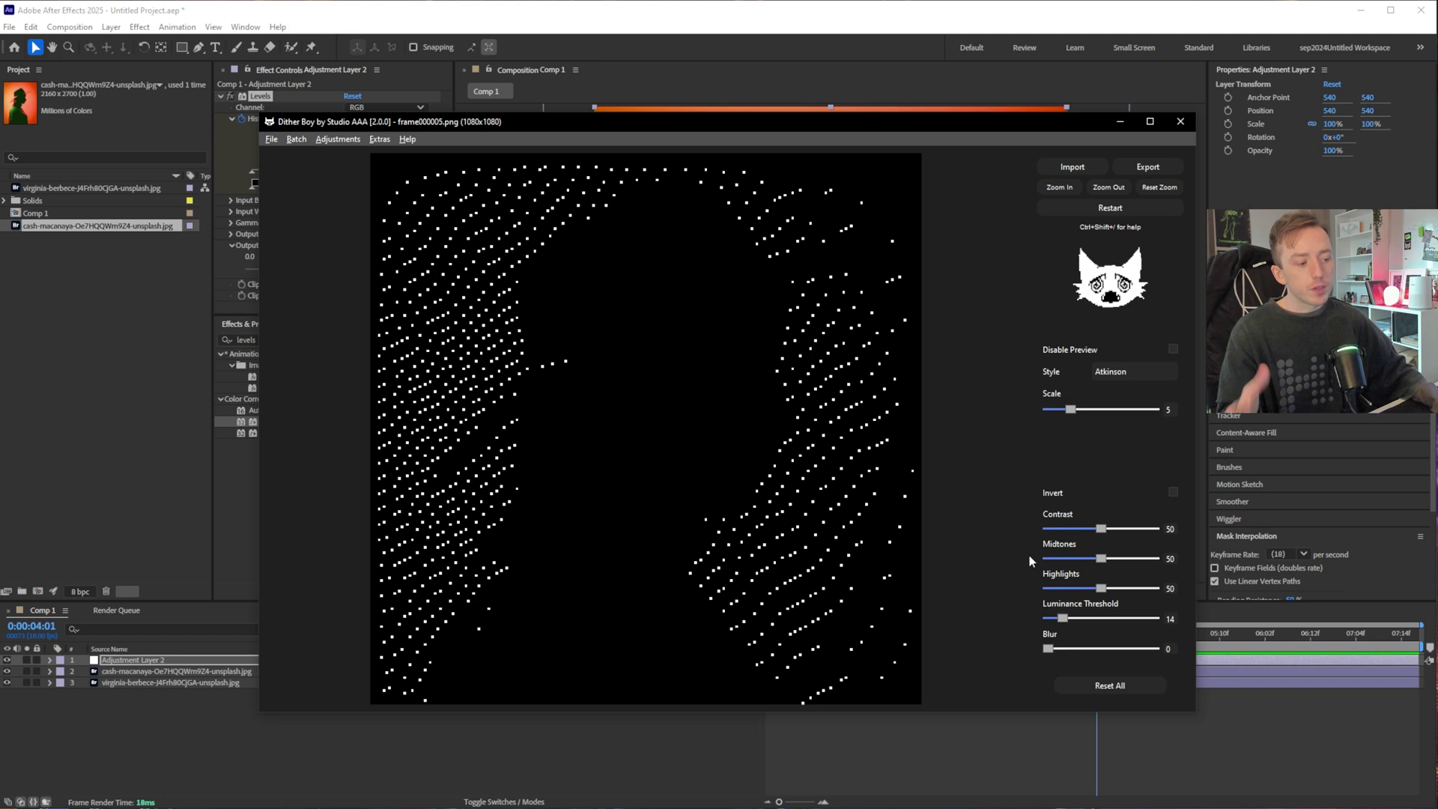
{"action": "left_click_drag", "start_coordinate": [1063, 622], "coordinate": [1065, 622]}
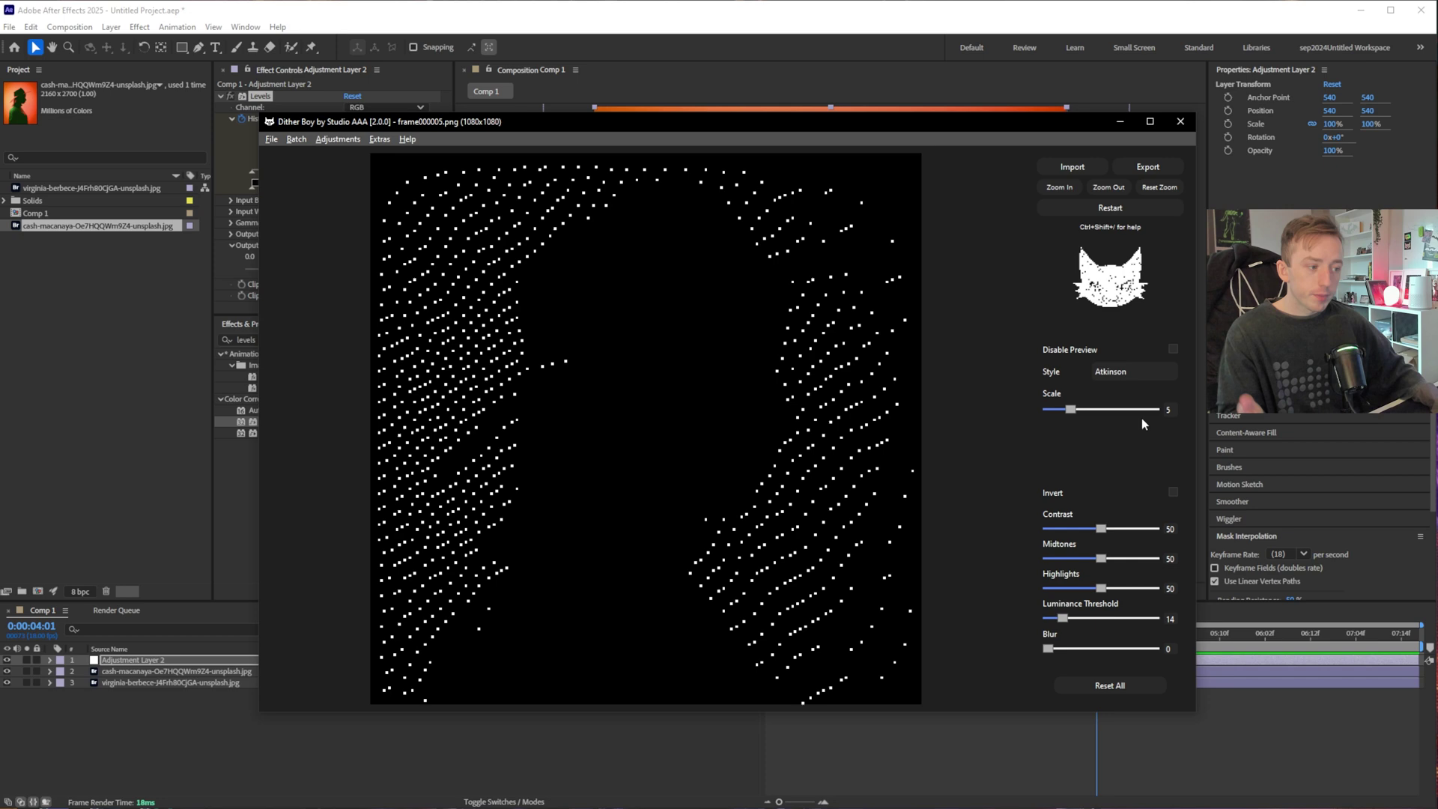
{"action": "left_click_drag", "start_coordinate": [1071, 410], "coordinate": [1060, 412]}
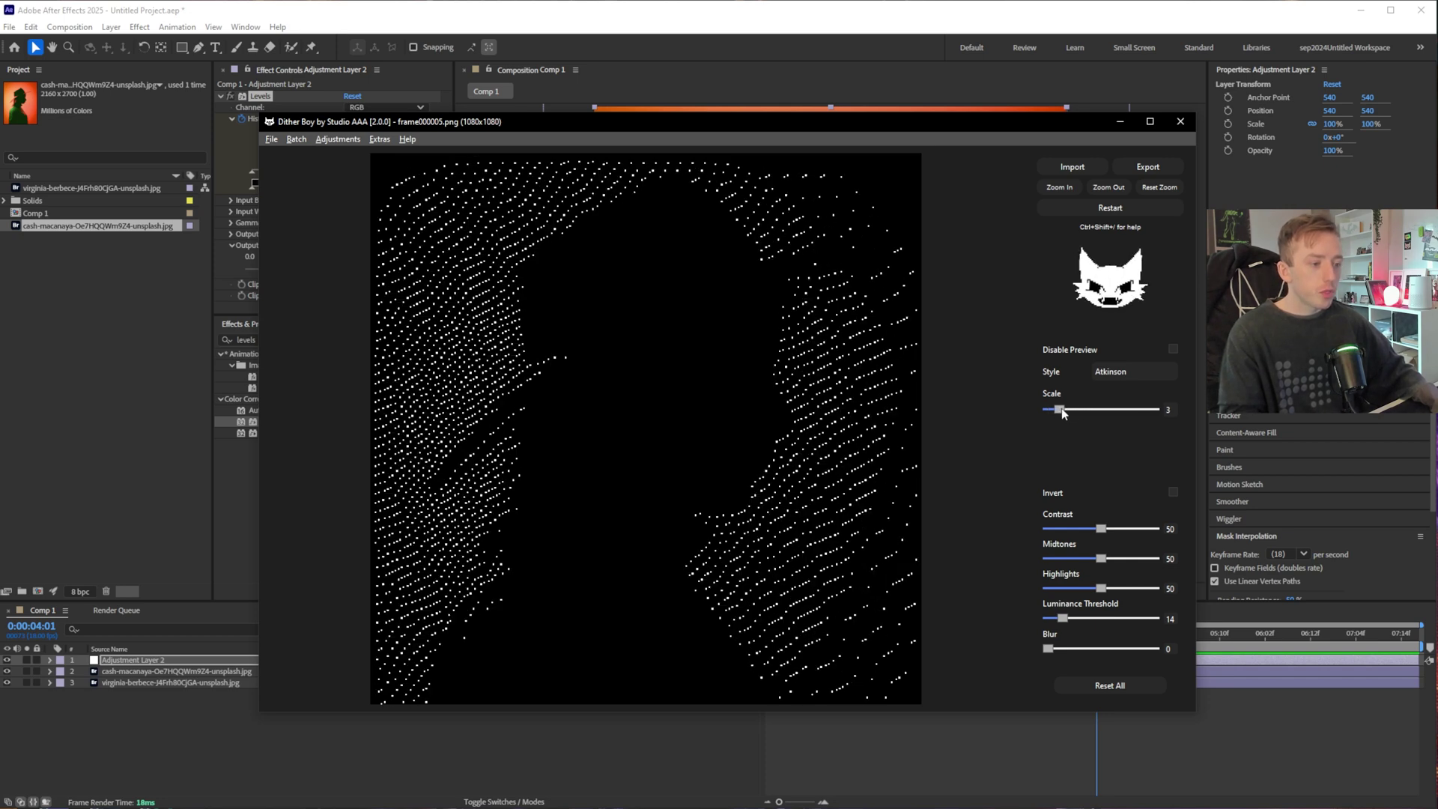
- Export the Atkinson-dithered animation as the video silhouette dithered.mp4 and confirm the save
{"action": "left_click", "coordinate": [269, 142]}
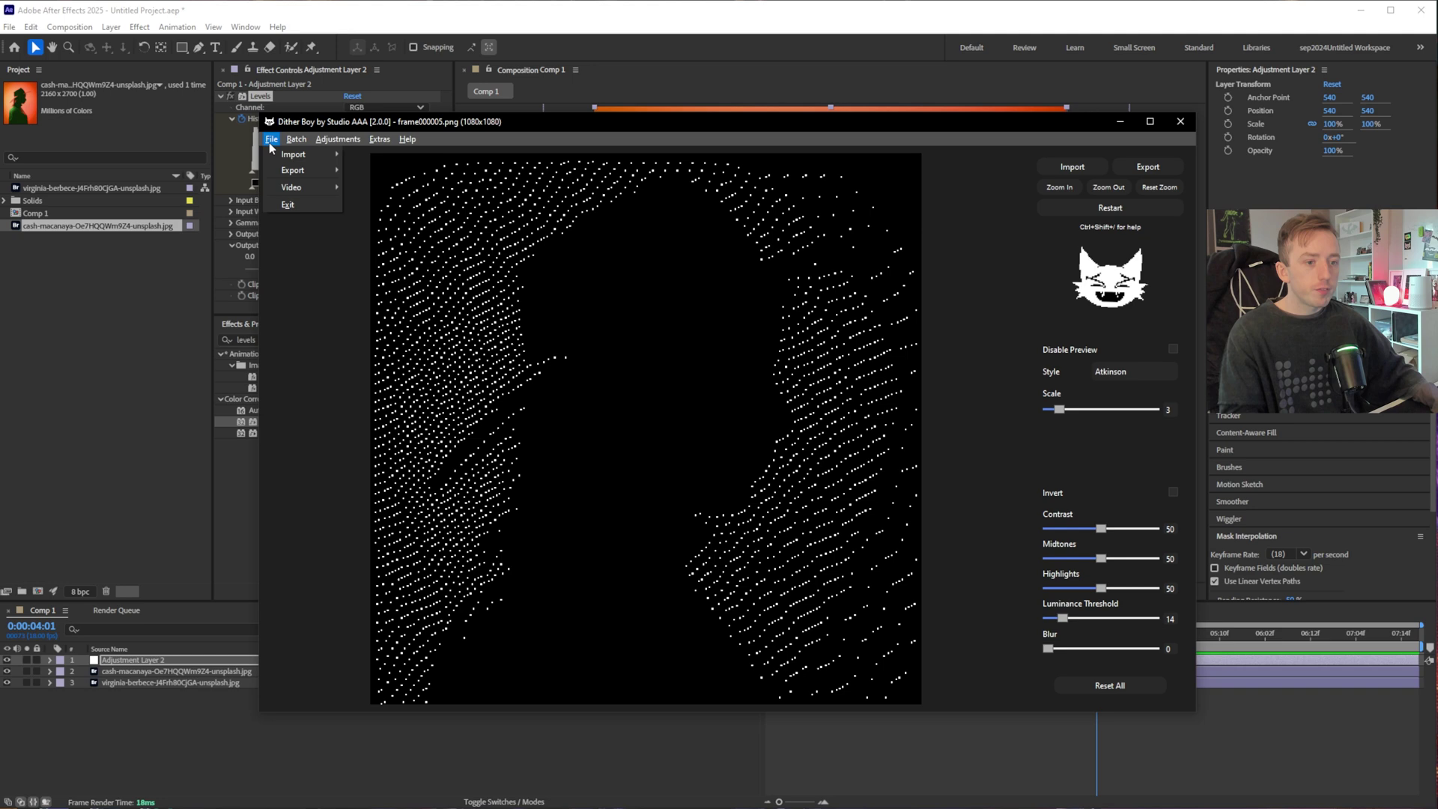
{"action": "mouse_move", "coordinate": [294, 188]}
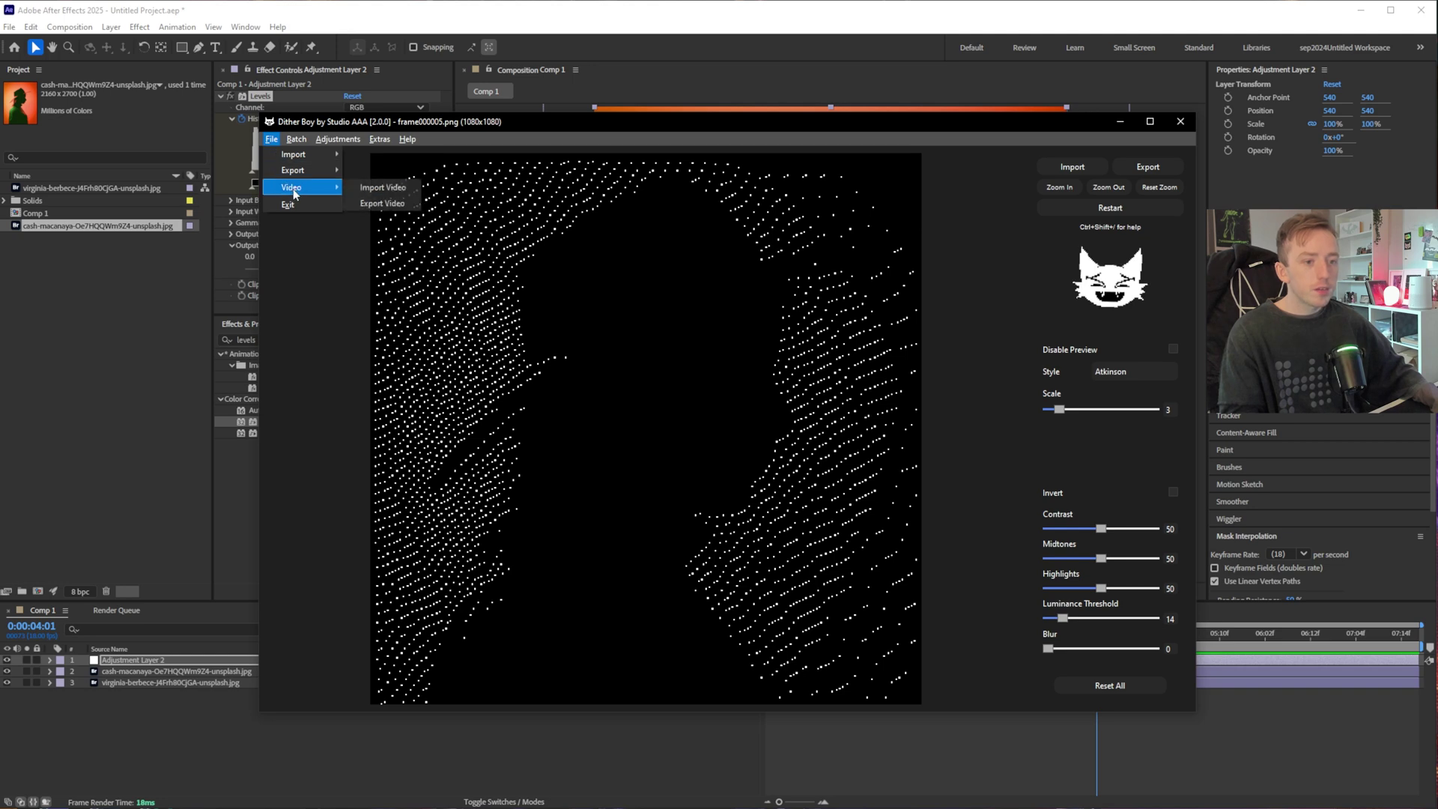
{"action": "left_click", "coordinate": [379, 204]}
{"action": "key", "text": "Return"}
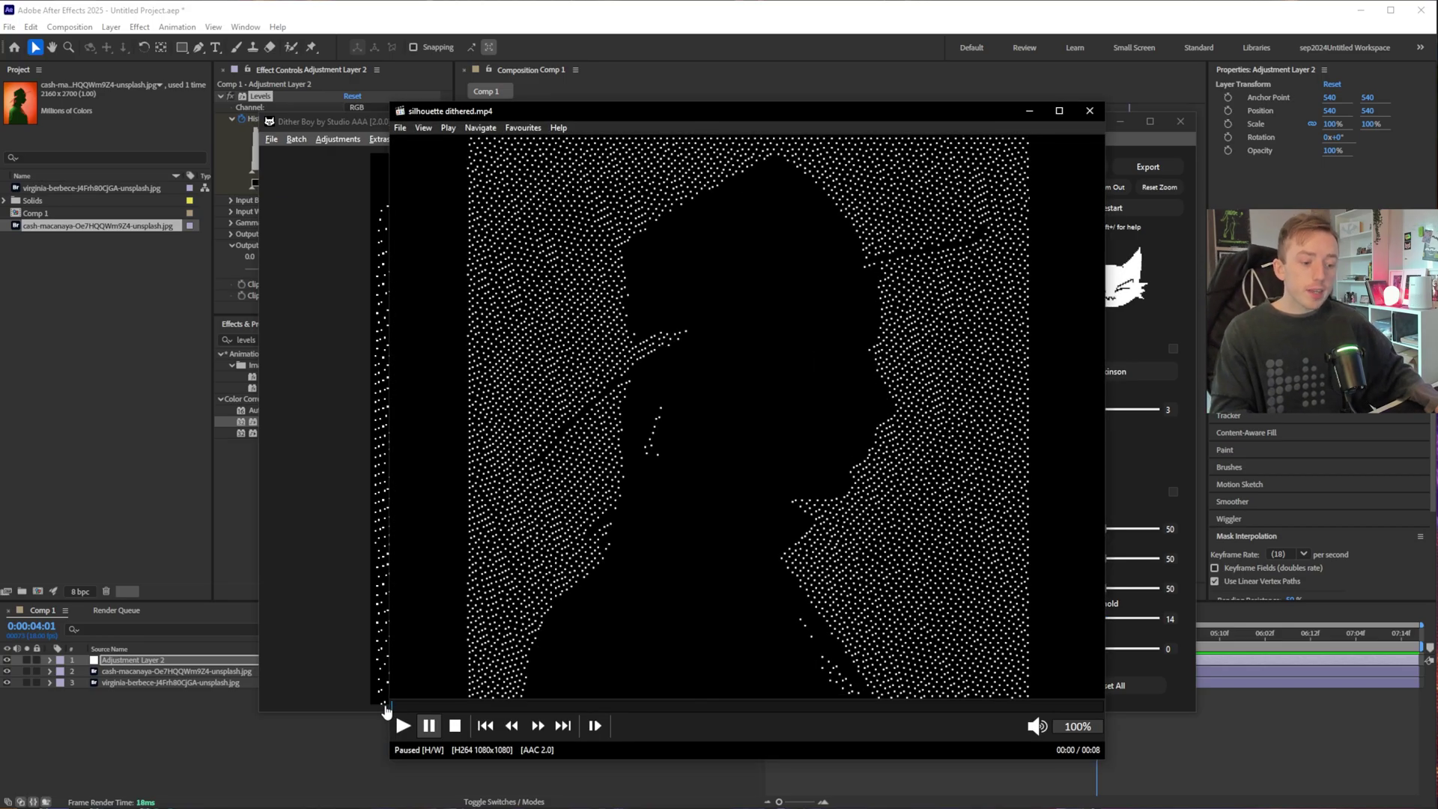
- Play silhouette dithered.mp4 through to its end to review the dot animation
{"action": "key", "text": "space"}
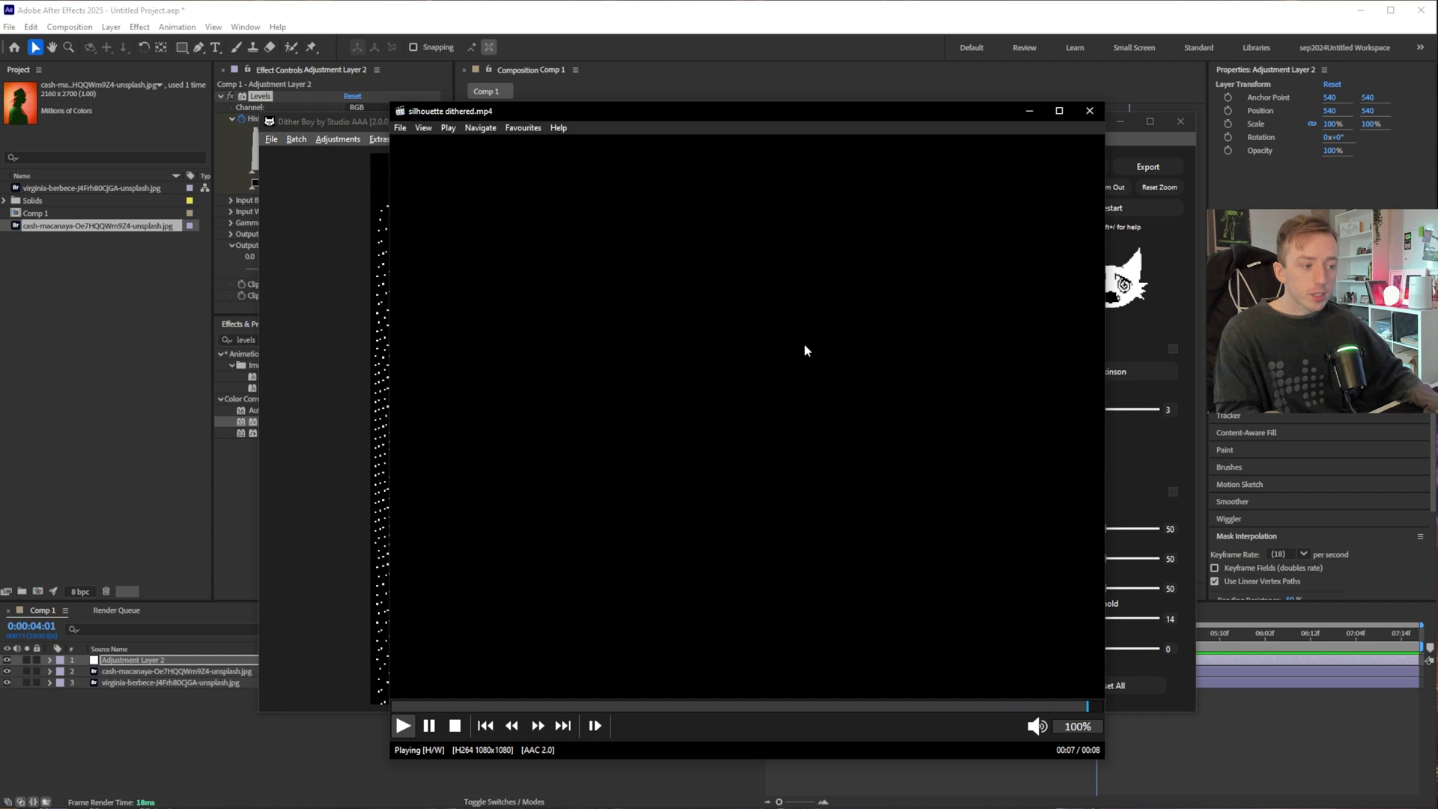
- Back in After Effects, hide the silhouette layer, show the woman's portrait, and reveal keyframes near three seconds
{"action": "left_click", "coordinate": [1186, 153]}
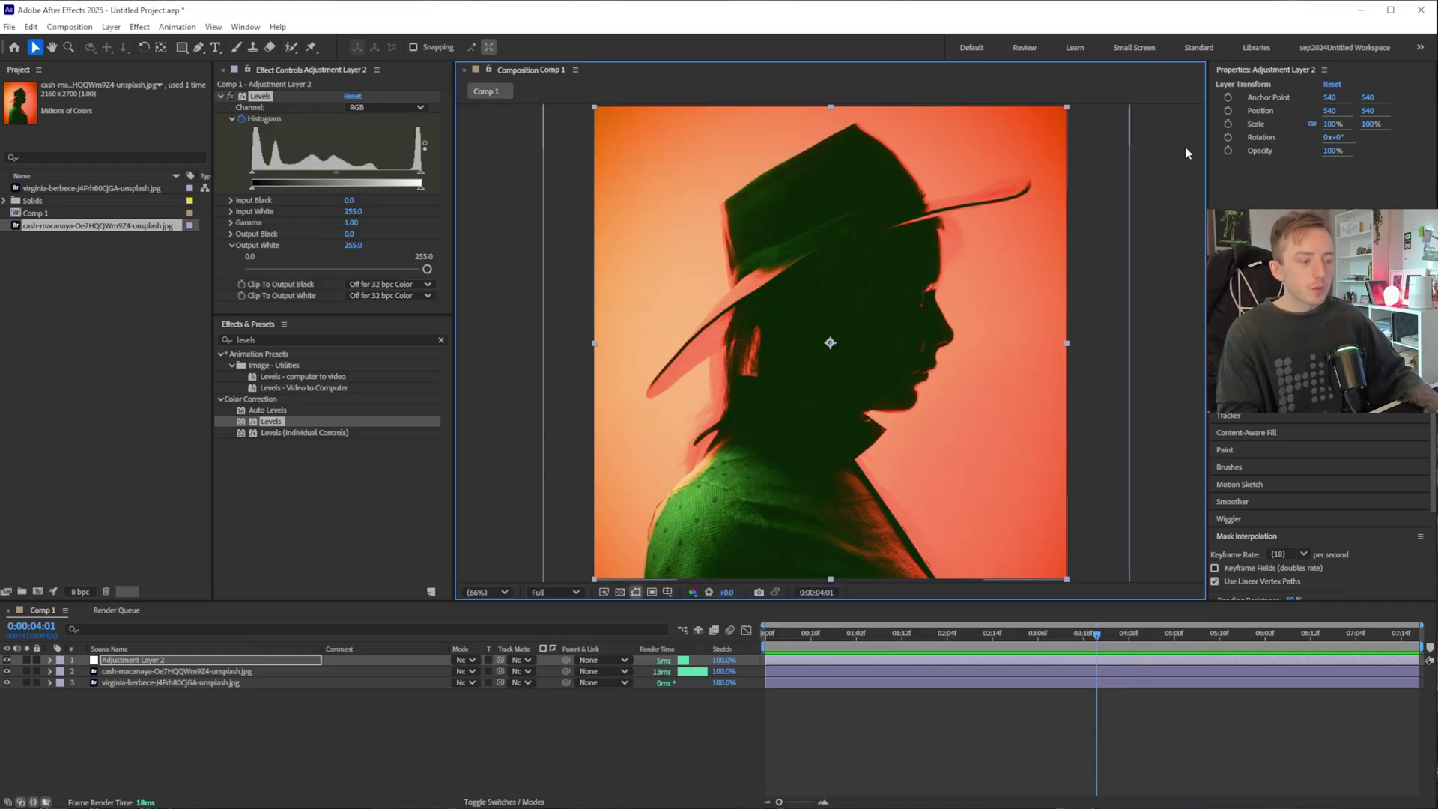
{"action": "left_click", "coordinate": [7, 683]}
{"action": "left_click", "coordinate": [7, 671]}
{"action": "mouse_move", "coordinate": [1087, 643]}
{"action": "left_mouse_down"}
{"action": "mouse_move", "coordinate": [856, 643]}
{"action": "mouse_move", "coordinate": [1129, 659]}
{"action": "mouse_move", "coordinate": [1000, 661]}
{"action": "mouse_move", "coordinate": [1084, 659]}
{"action": "left_mouse_up"}
{"action": "key", "text": "u"}
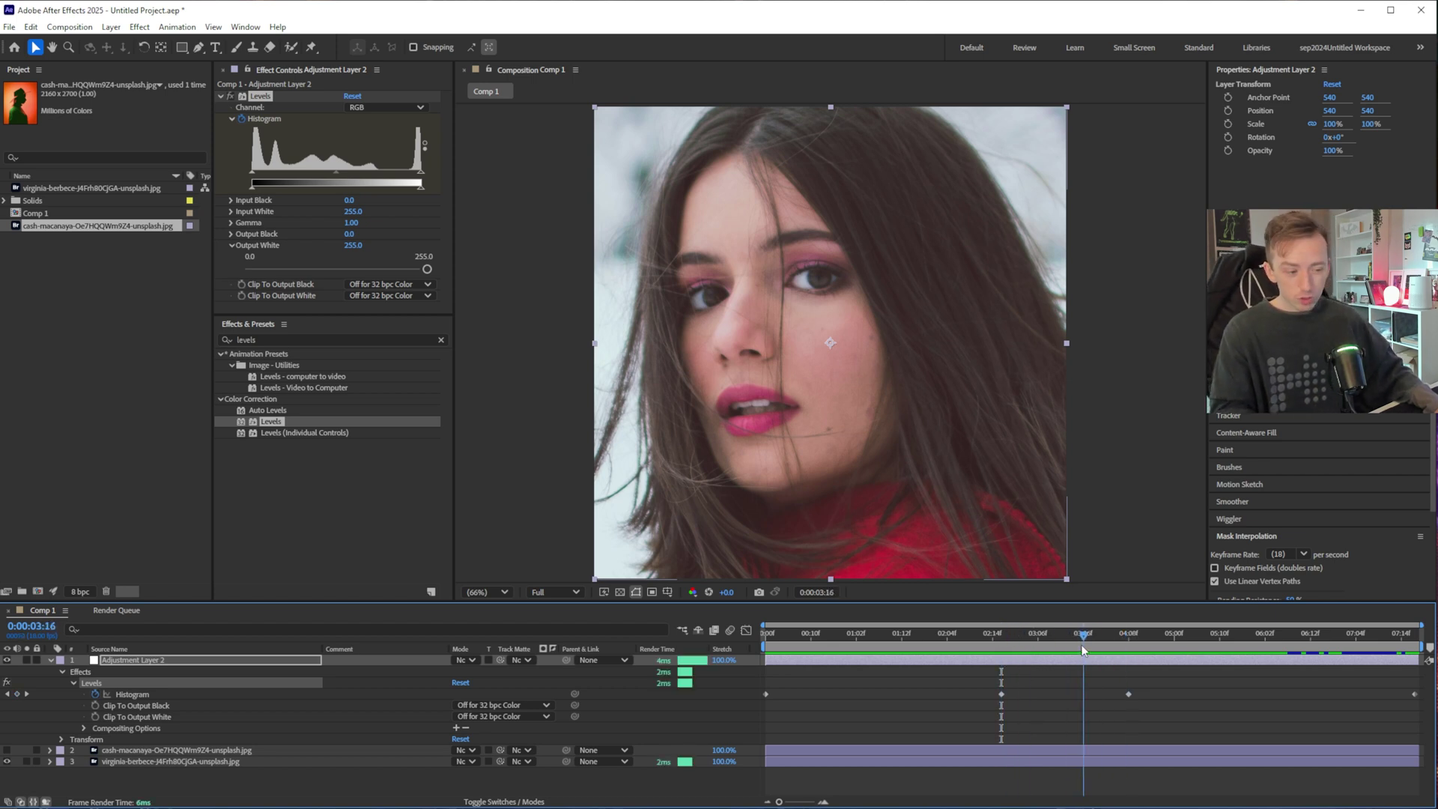
- Add a new adjustment layer and apply the Turbulent Noise effect to it
{"action": "right_click", "coordinate": [254, 779]}
{"action": "mouse_move", "coordinate": [337, 623]}
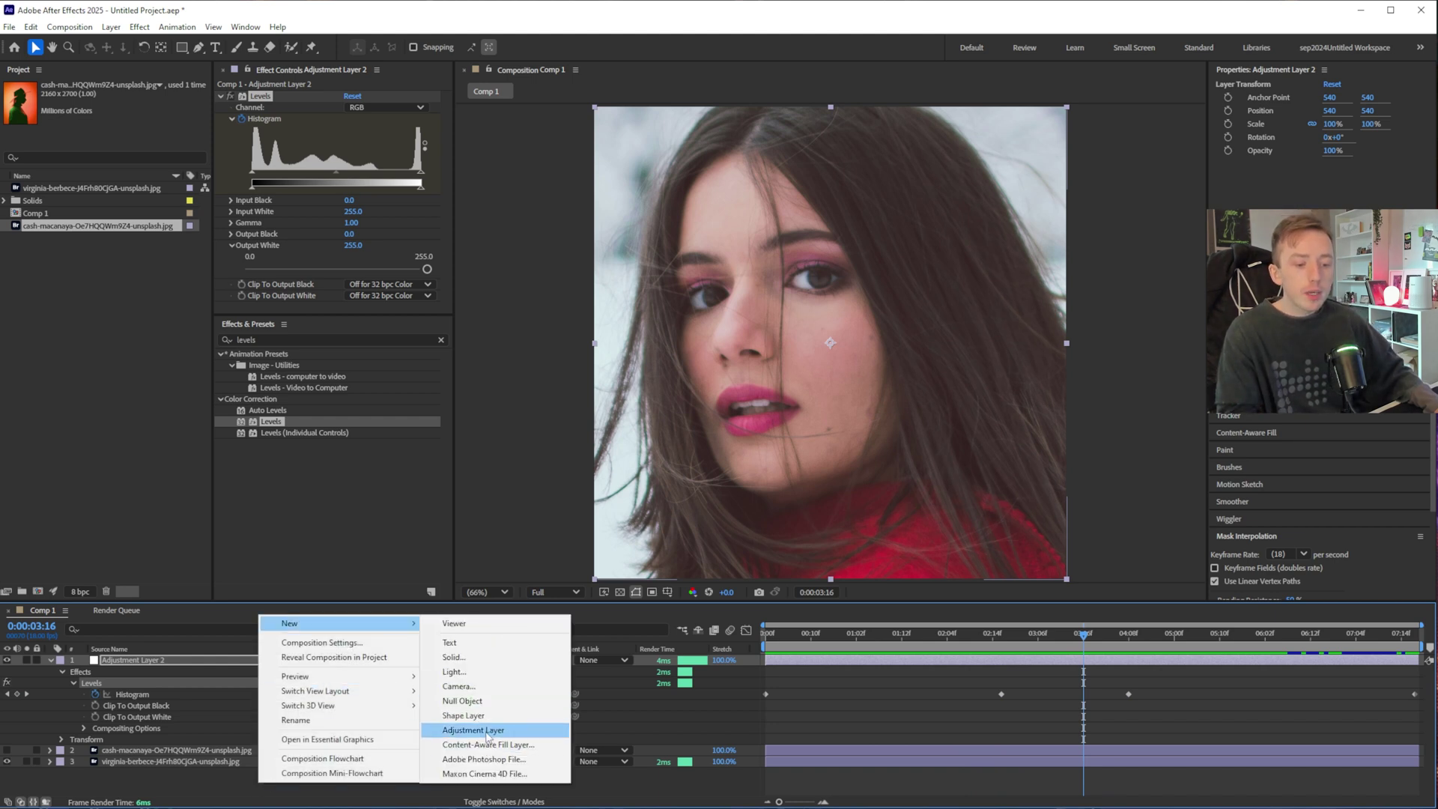
{"action": "left_click", "coordinate": [488, 731]}
{"action": "key", "text": "ctrl+5"}
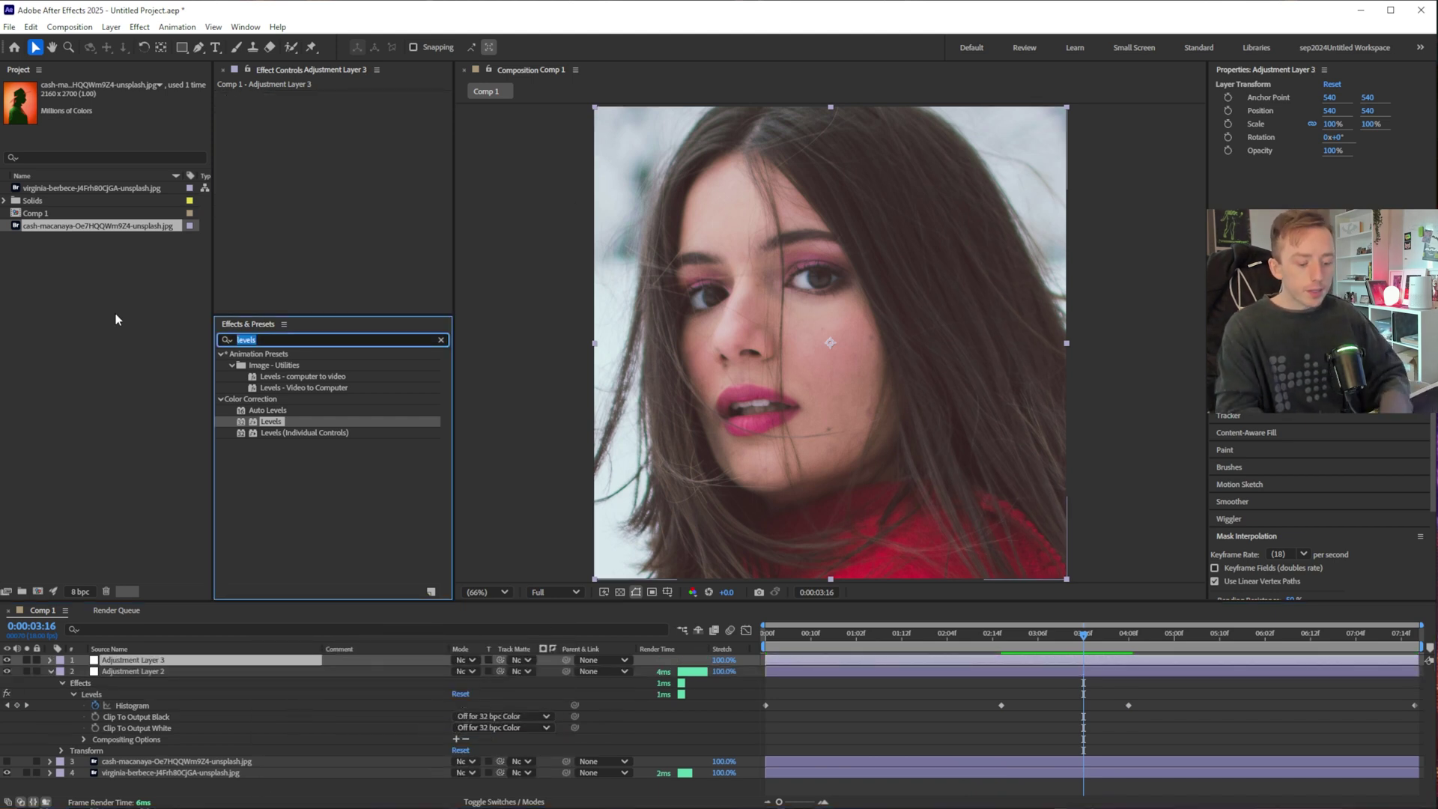
{"action": "type", "text": "turb"}
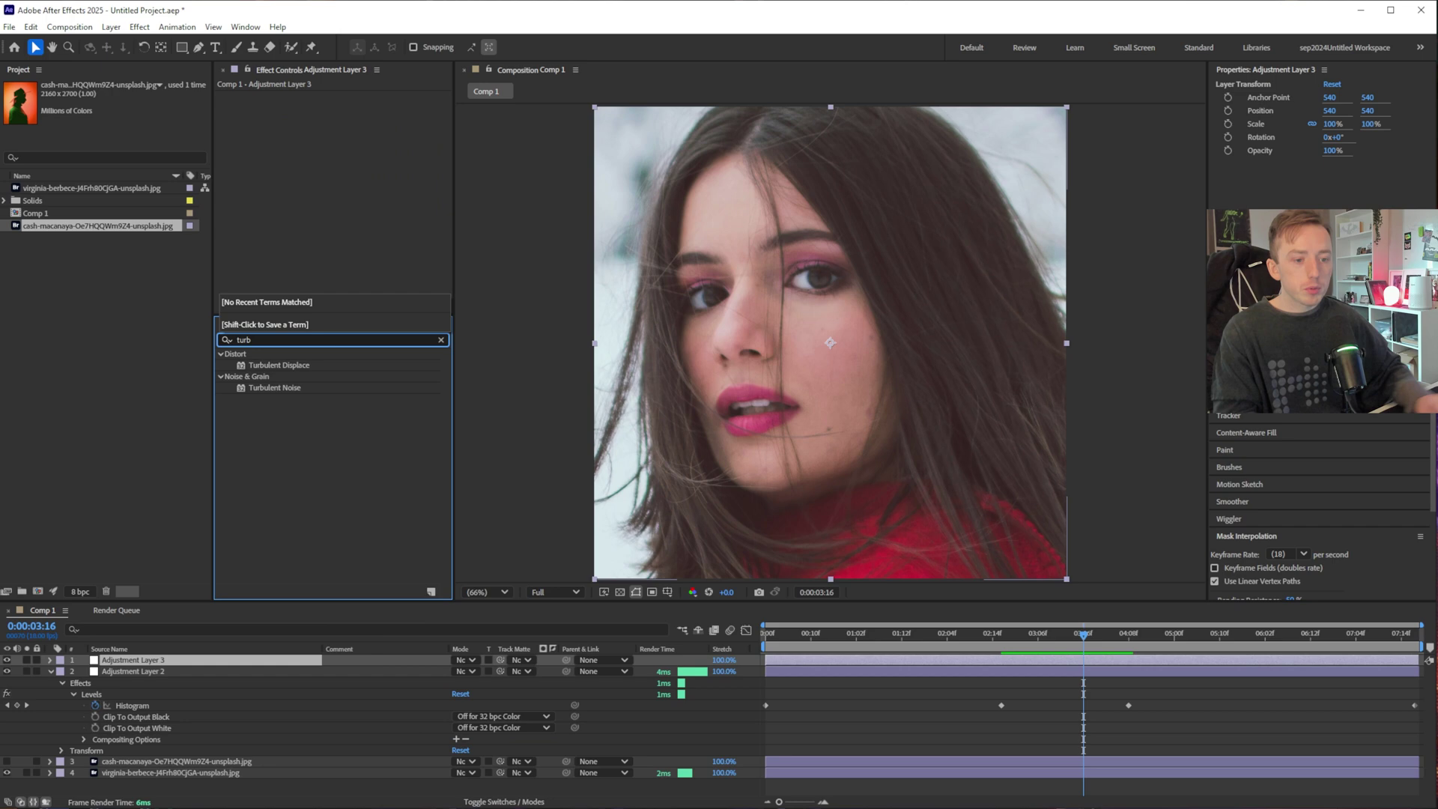
{"action": "left_click_drag", "start_coordinate": [319, 388], "coordinate": [353, 168]}
- Set the noise adjustment layer's blending mode to Overlay and preview the blend
{"action": "left_click", "coordinate": [462, 660]}
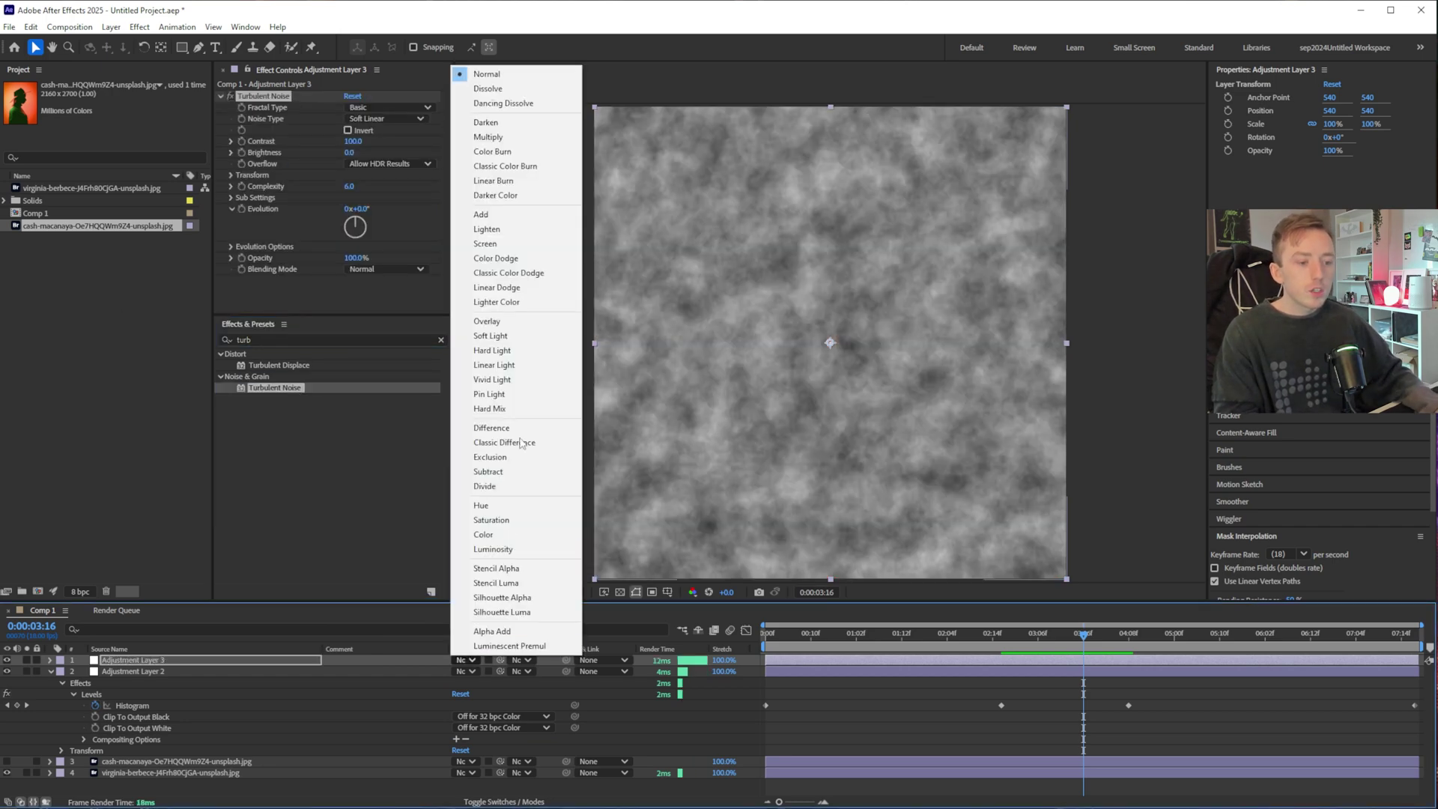
{"action": "left_click", "coordinate": [524, 328]}
{"action": "mouse_move", "coordinate": [1001, 636]}
{"action": "left_mouse_down"}
{"action": "mouse_move", "coordinate": [1404, 650]}
{"action": "mouse_move", "coordinate": [1004, 663]}
{"action": "left_mouse_up"}
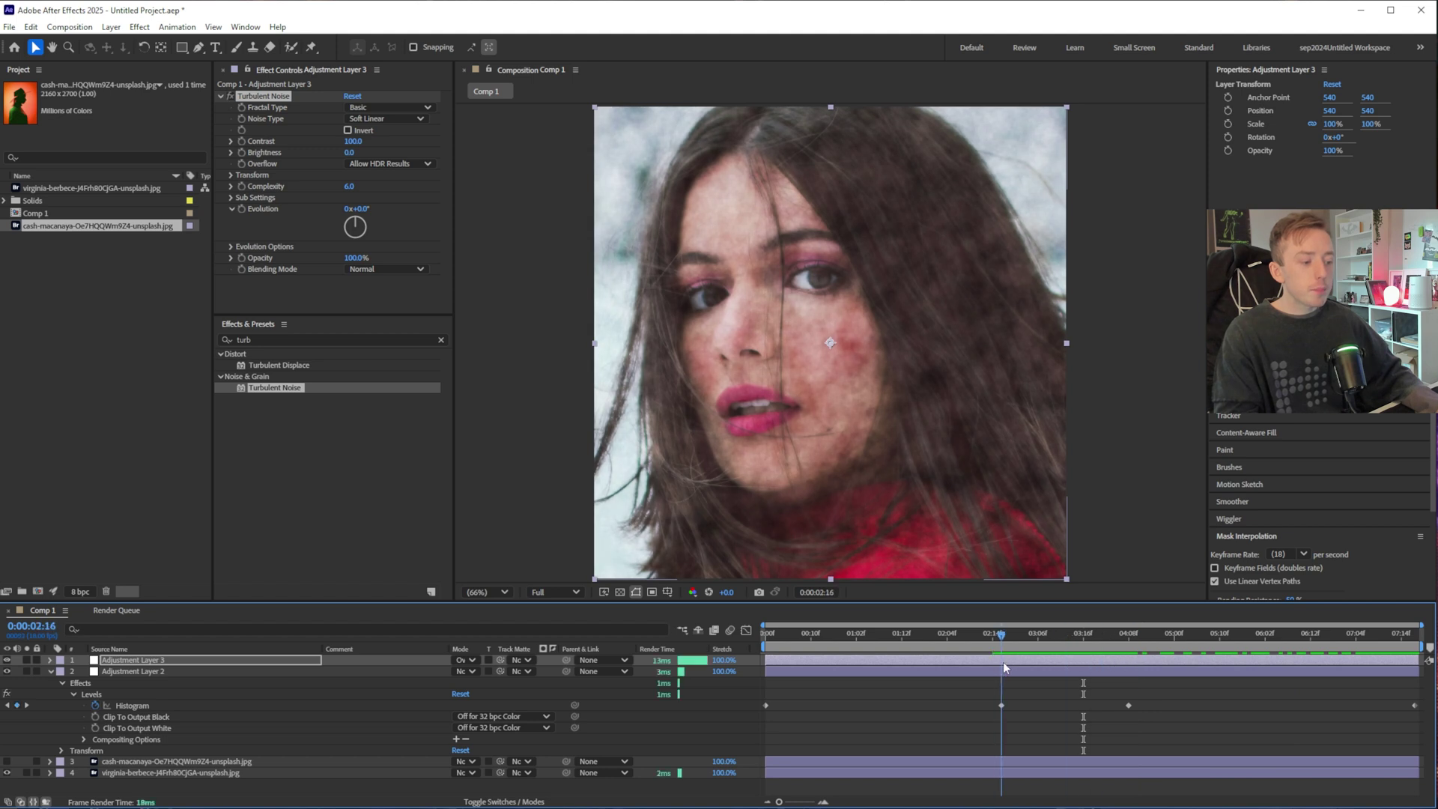
{"action": "left_click", "coordinate": [242, 148]}
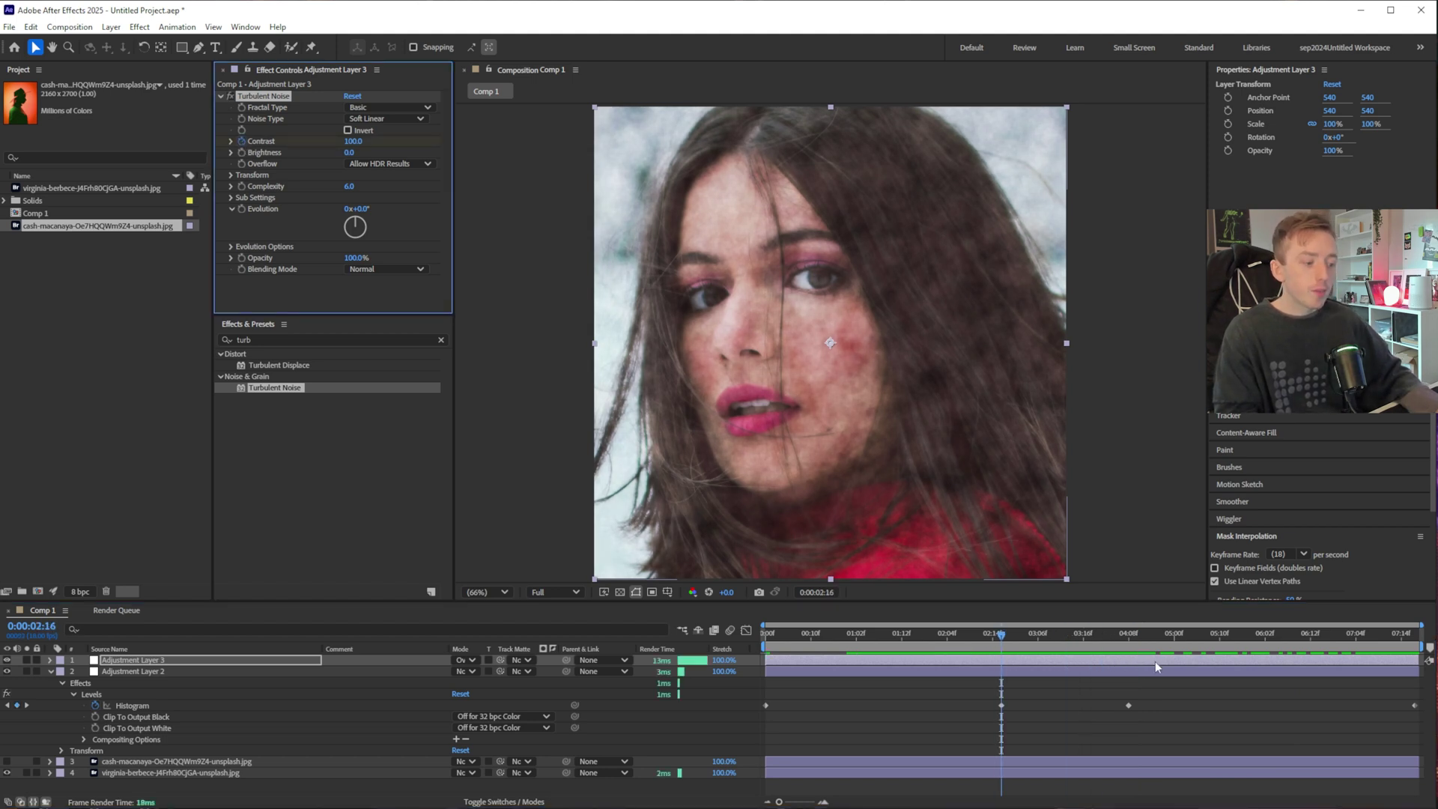
- Keyframe Turbulent Noise Contrast to 0 at the comp start and scrub to check the fade-in
{"action": "key", "text": "e"}
{"action": "key", "text": "Home"}
{"action": "left_click_drag", "start_coordinate": [349, 142], "coordinate": [290, 145]}
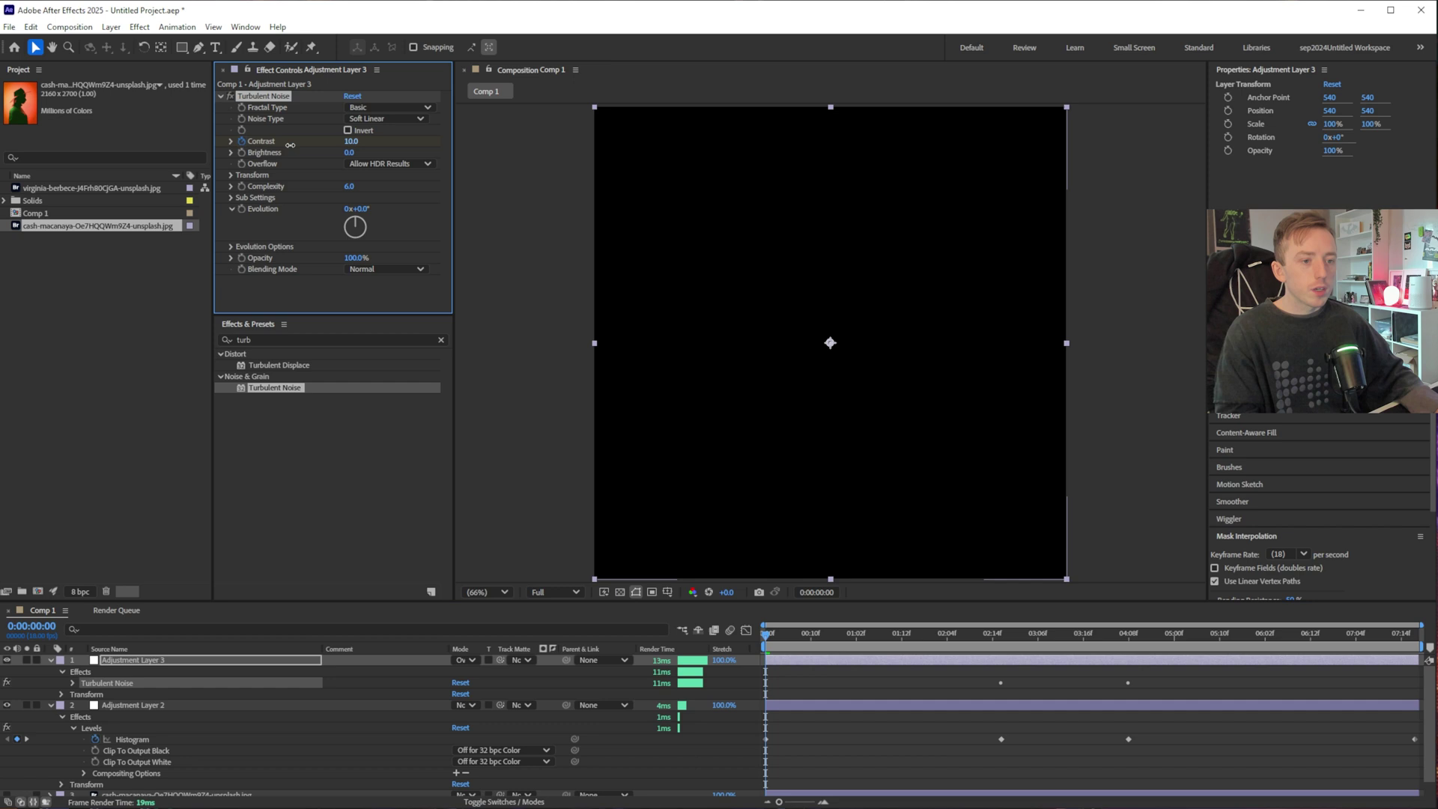
{"action": "key", "text": "space"}
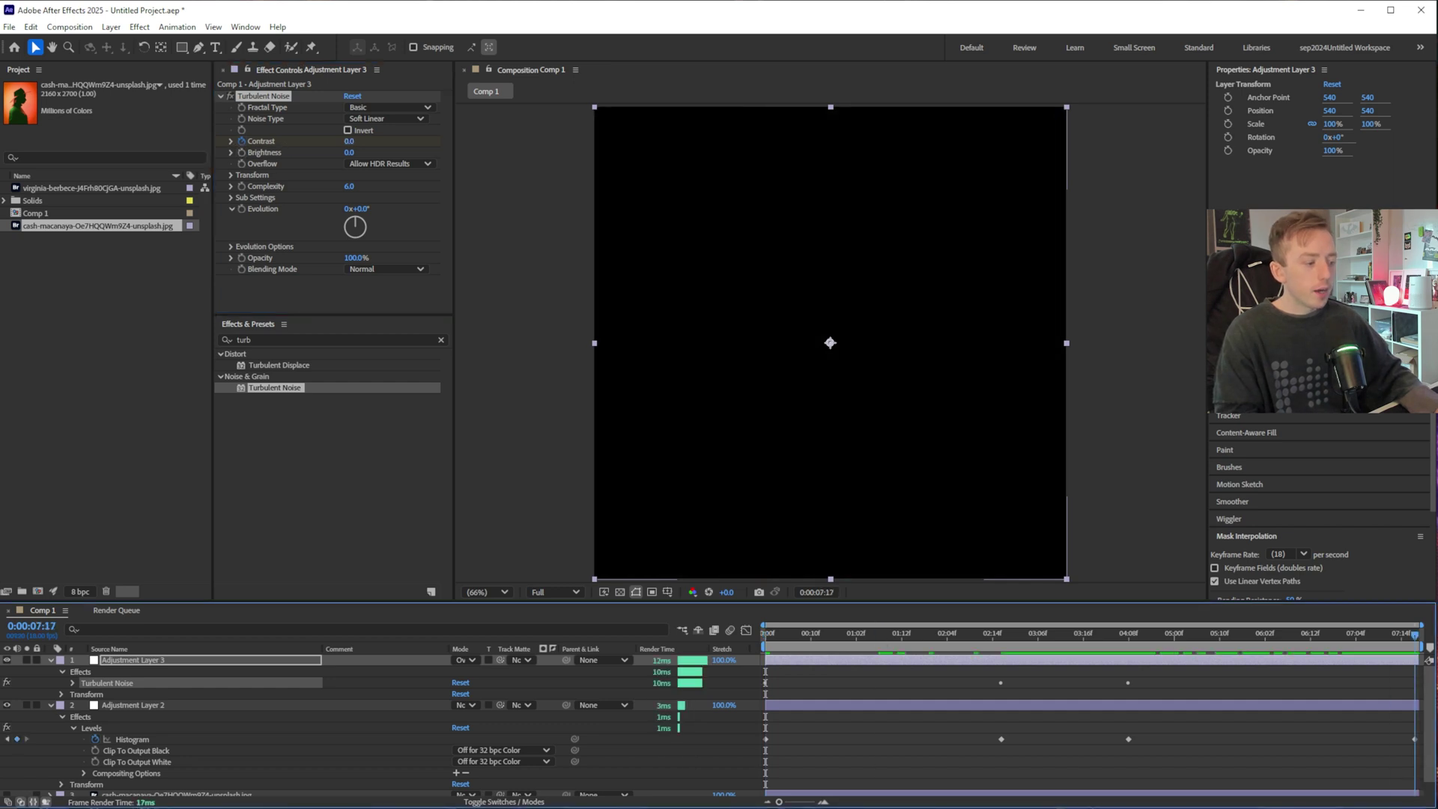
{"action": "left_click_drag", "start_coordinate": [351, 142], "coordinate": [322, 143]}
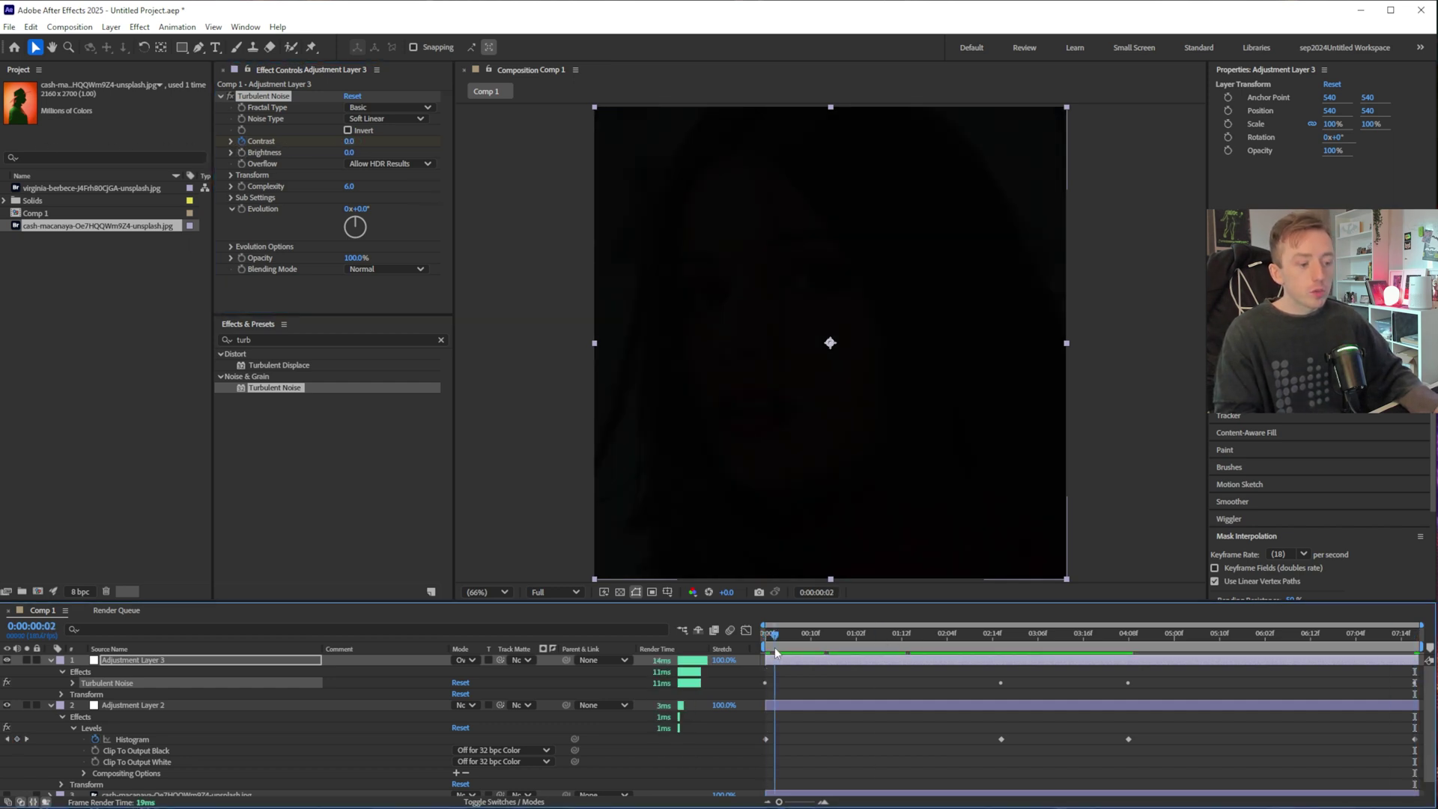
{"action": "left_click_drag", "start_coordinate": [767, 659], "coordinate": [1000, 659]}
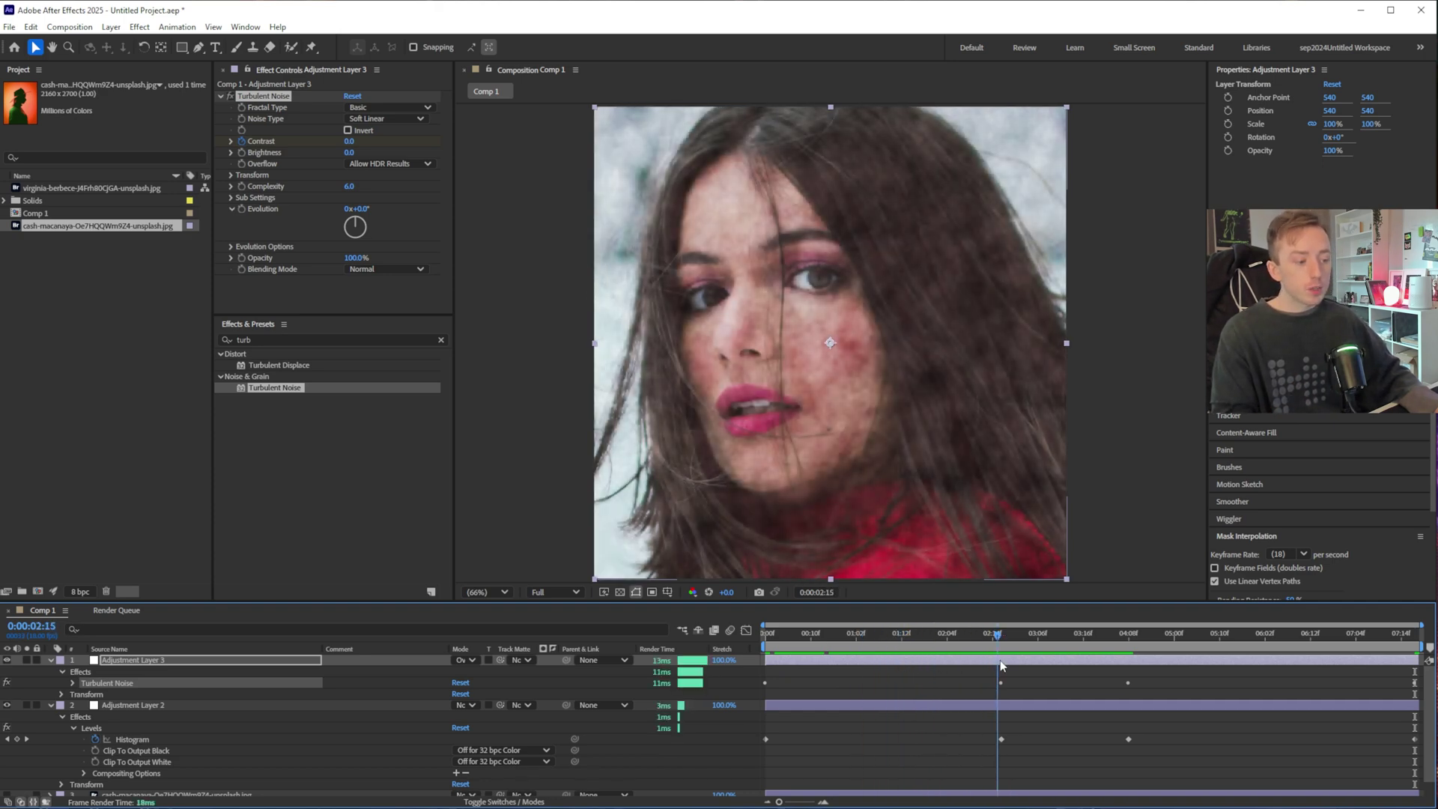
- Give Turbulent Noise Evolution a wiggle(2,360) expression and preview the wiggling noise
{"action": "left_click", "coordinate": [387, 482]}
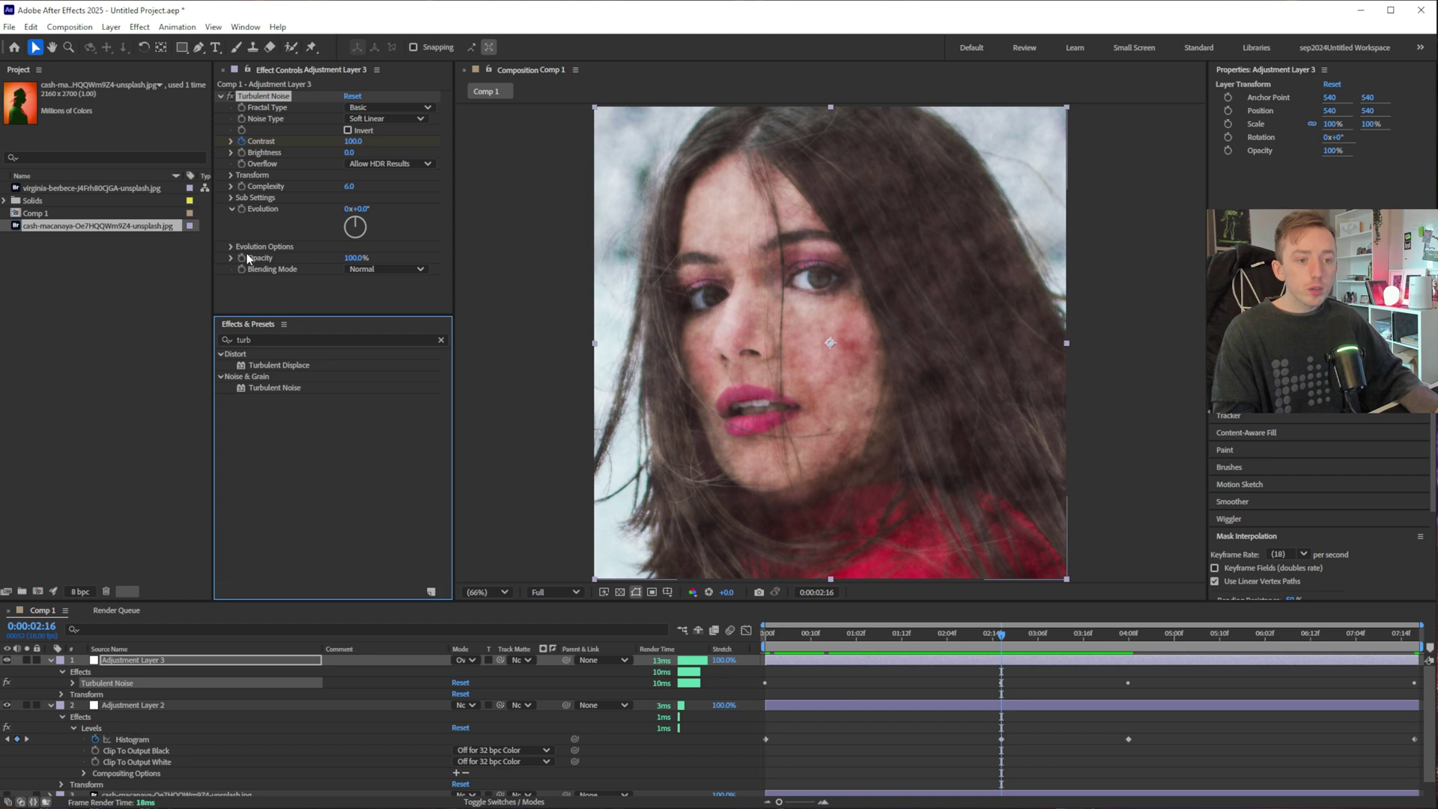
{"action": "left_click", "coordinate": [241, 210], "text": "alt"}
{"action": "scroll", "coordinate": [981, 734], "scroll_direction": "down", "scroll_amount": 2}
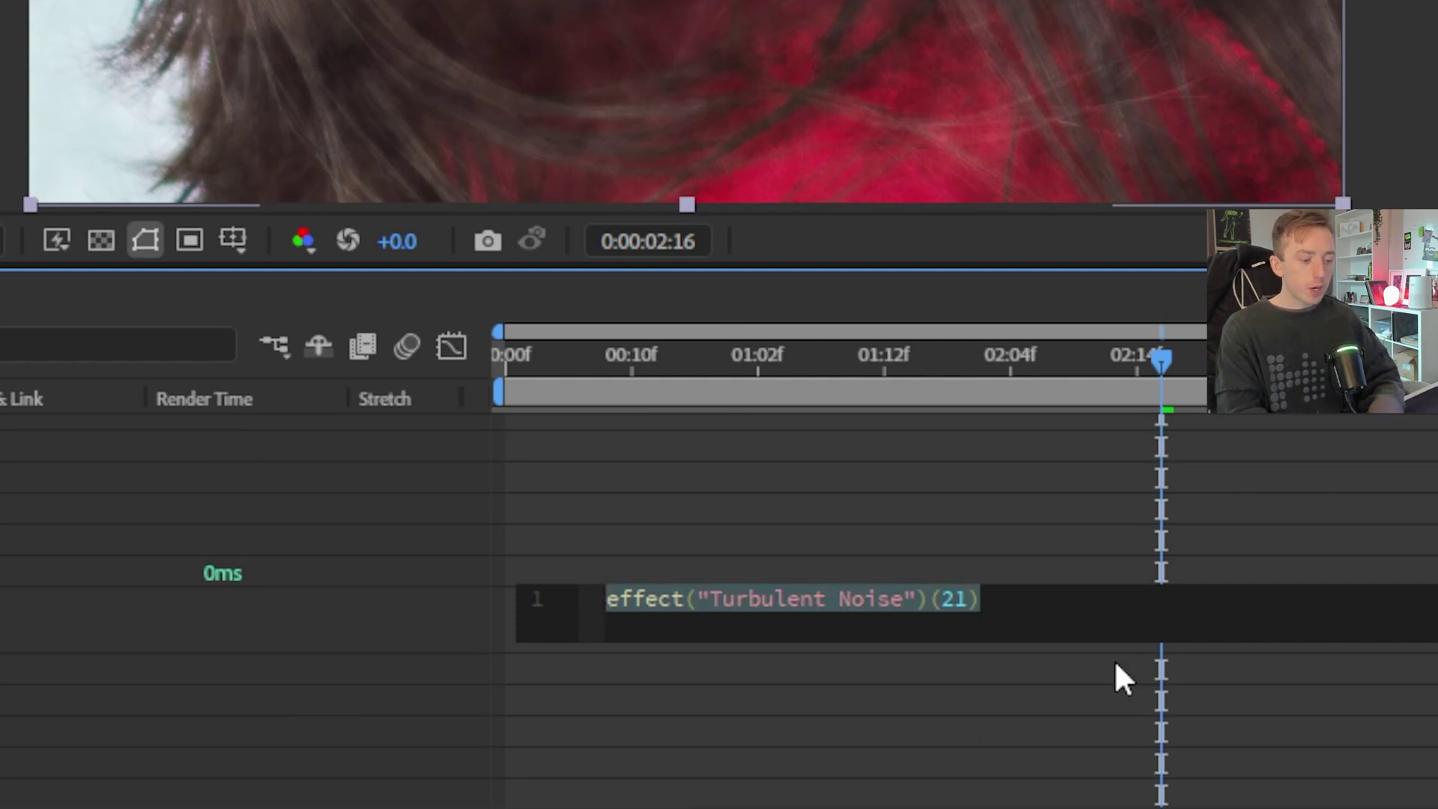
{"action": "type", "text": "wiggle("}
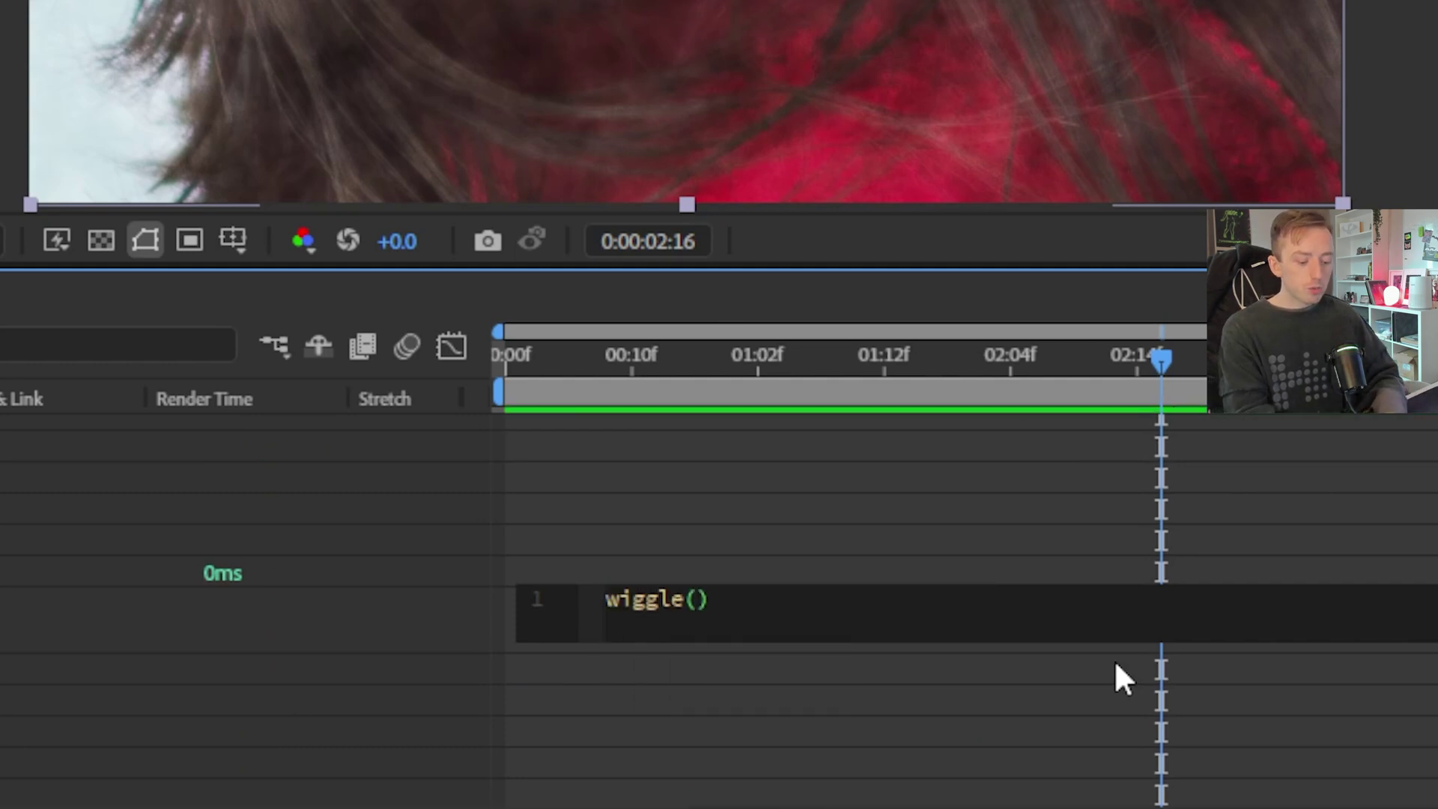
{"action": "type", "text": "2,360"}
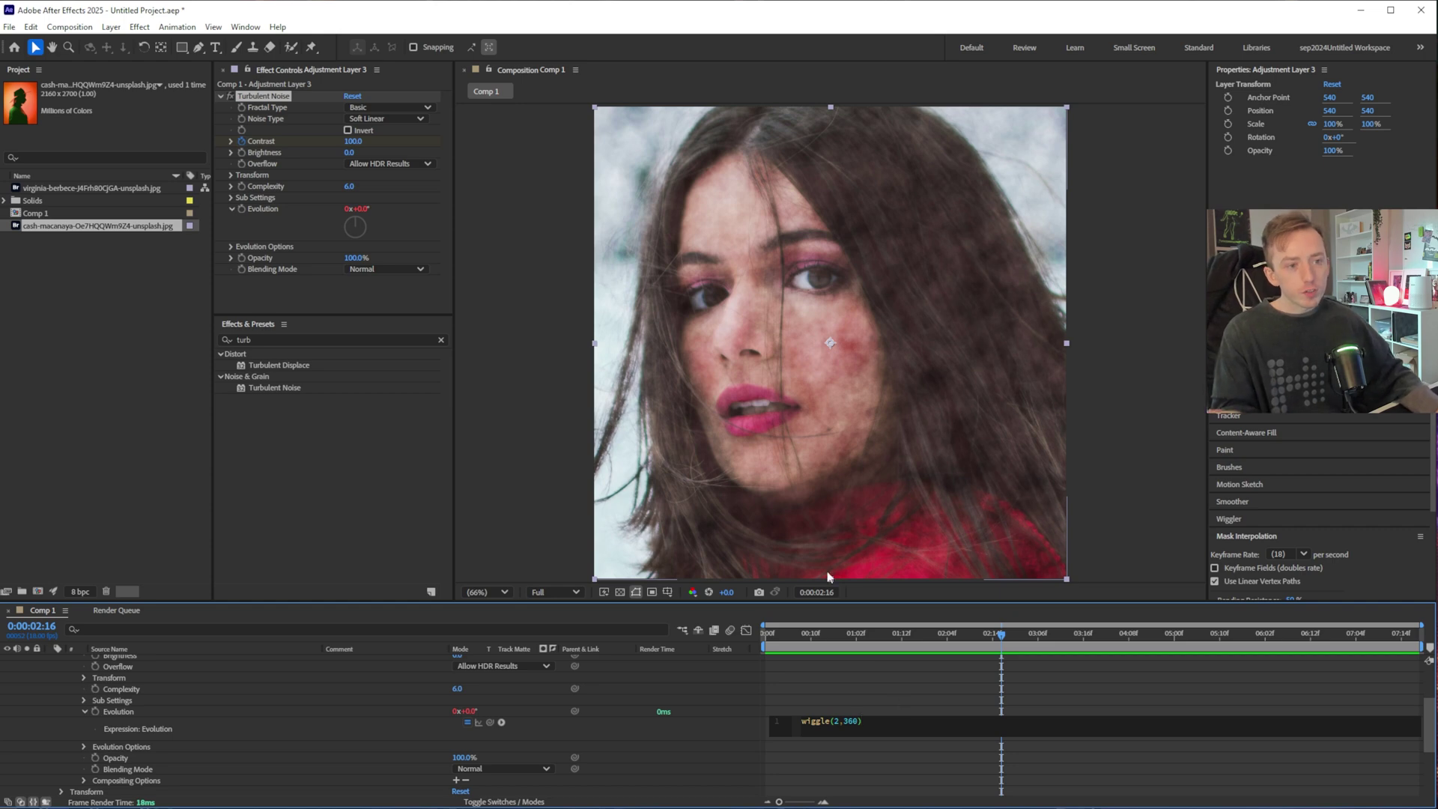
{"action": "left_click_drag", "start_coordinate": [952, 636], "coordinate": [1084, 653]}
- Play, pause and seek silhouette dithered.mp4 in the player, then return to After Effects
{"action": "key", "text": "alt+Tab"}
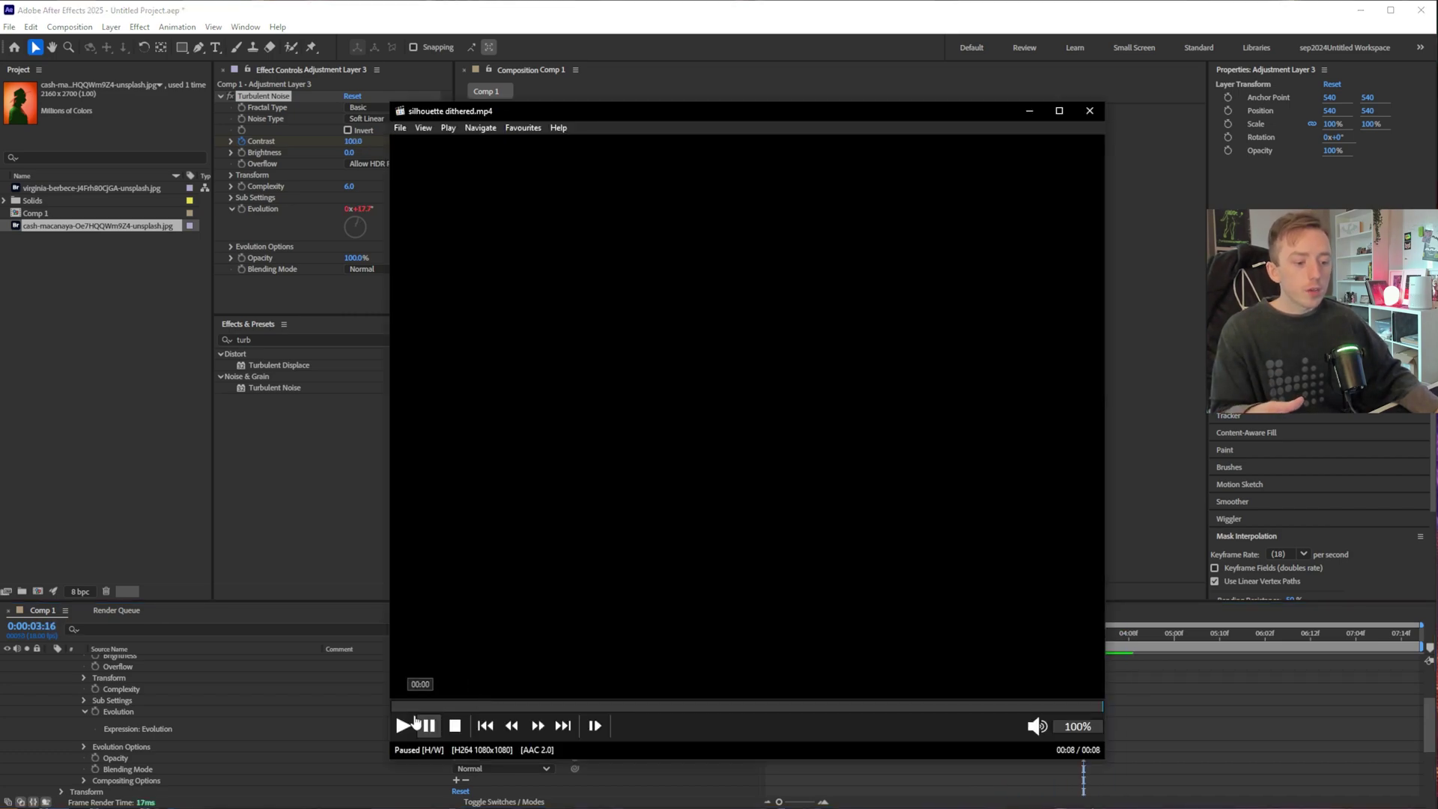
{"action": "left_click", "coordinate": [403, 725]}
{"action": "left_click", "coordinate": [428, 727]}
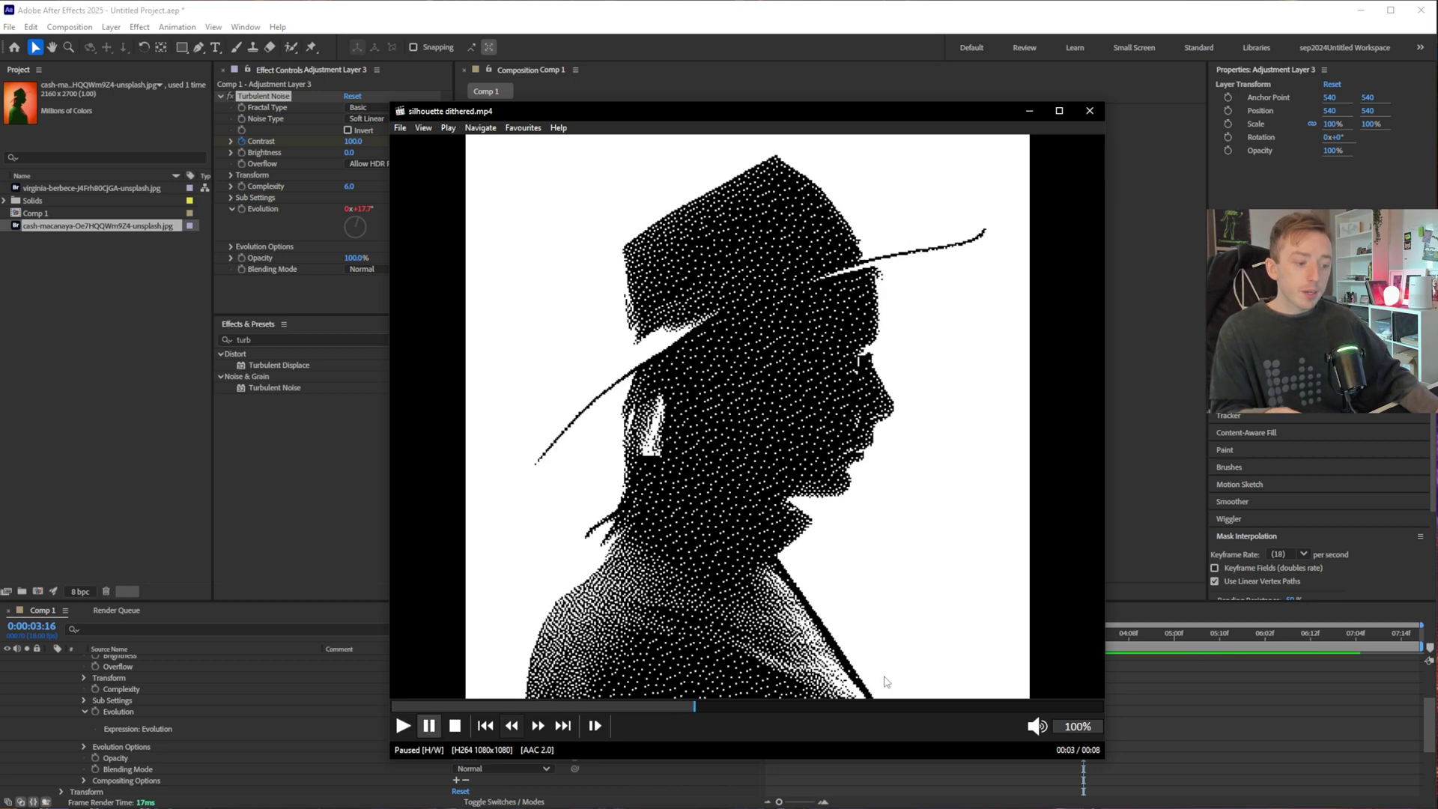
{"action": "left_click", "coordinate": [729, 706]}
{"action": "left_click", "coordinate": [780, 705]}
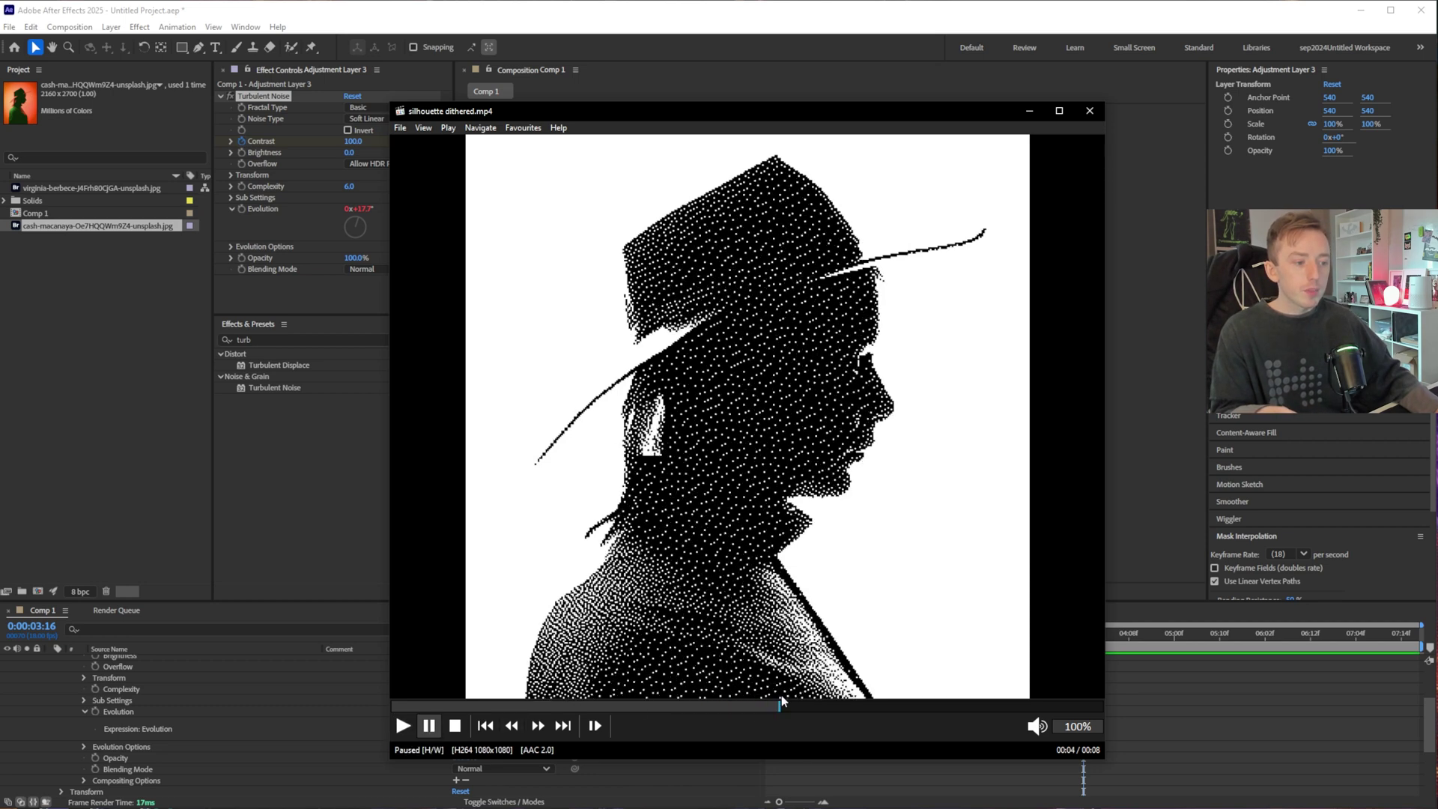
{"action": "left_click", "coordinate": [995, 20]}
- Collapse Adjustment Layer 3's effects and lower its opacity to 56%
{"action": "scroll", "coordinate": [424, 693], "scroll_direction": "up", "scroll_amount": 5}
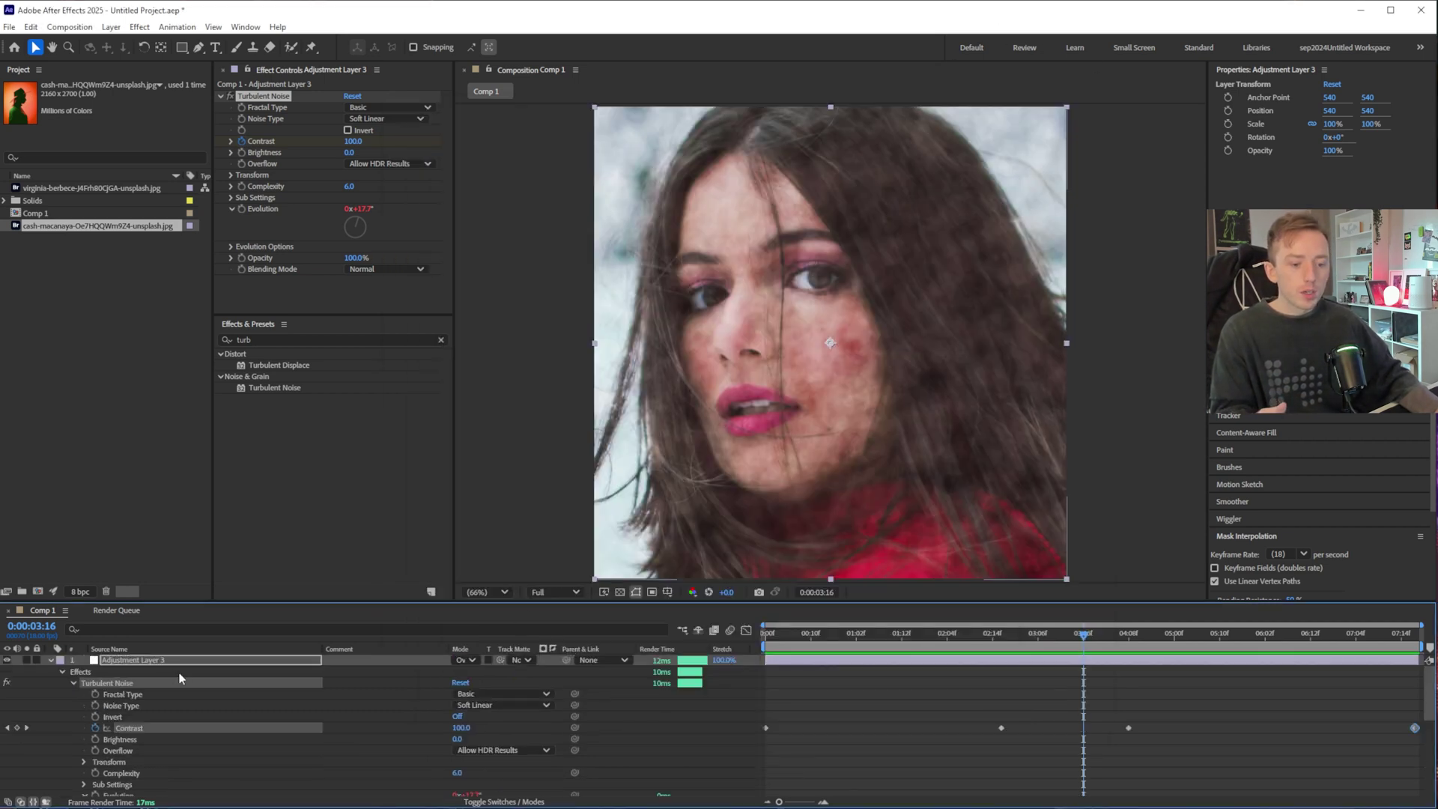
{"action": "left_click", "coordinate": [47, 659]}
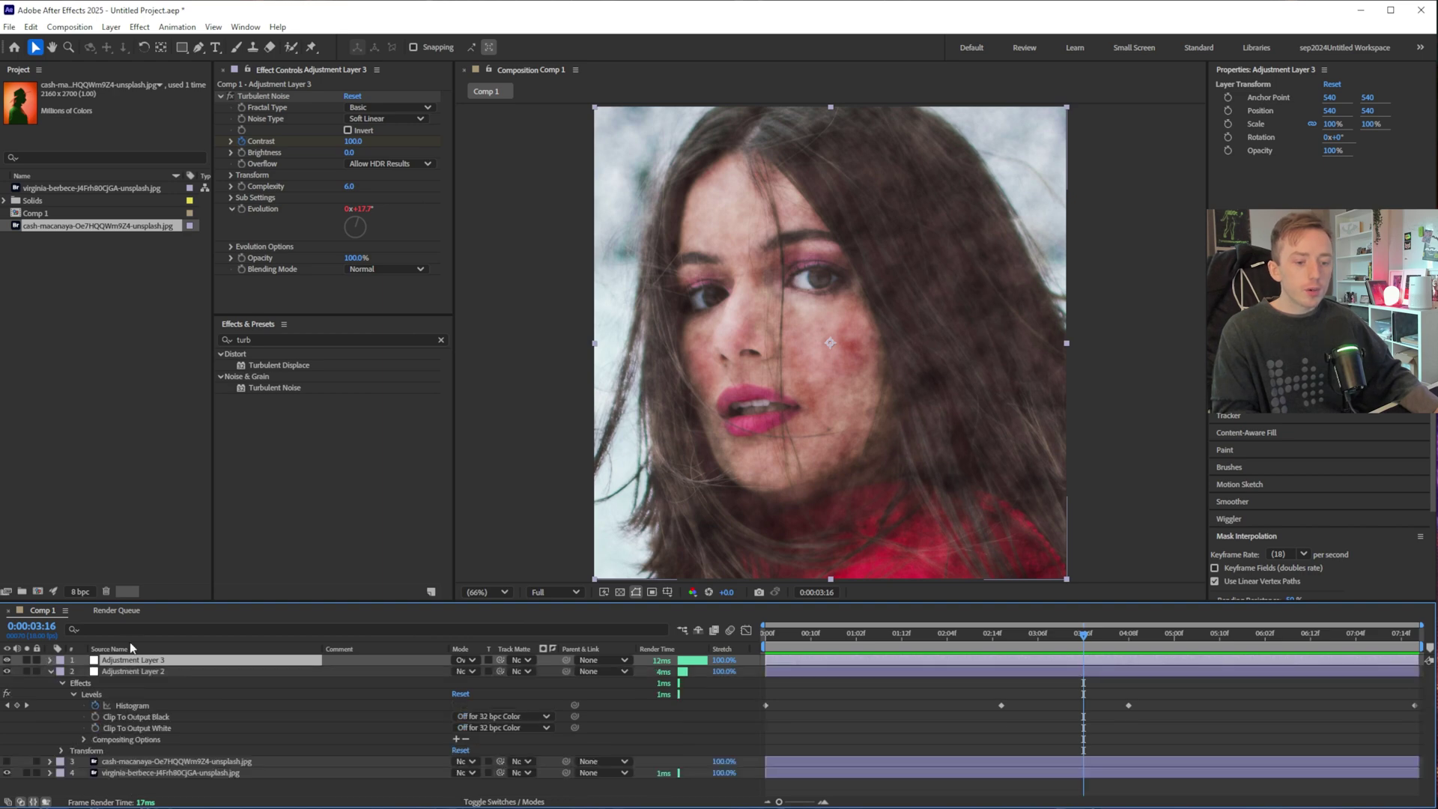
{"action": "left_click_drag", "start_coordinate": [1333, 150], "coordinate": [1180, 524]}
{"action": "left_click_drag", "start_coordinate": [1084, 635], "coordinate": [1047, 669]}
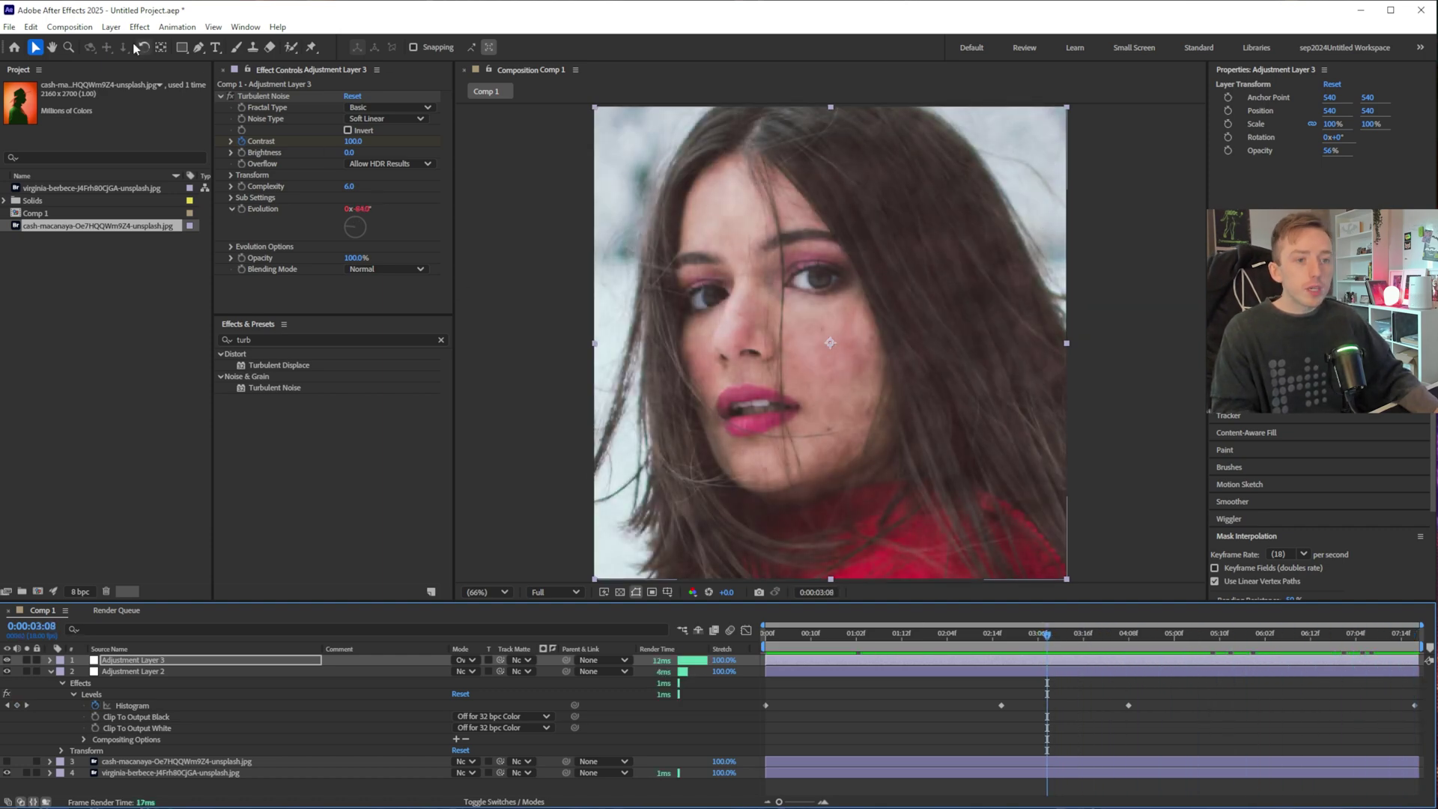
- Switch to Dither Boy and purge its temporary folders
{"action": "left_click", "coordinate": [70, 27]}
{"action": "left_click", "coordinate": [113, 138]}
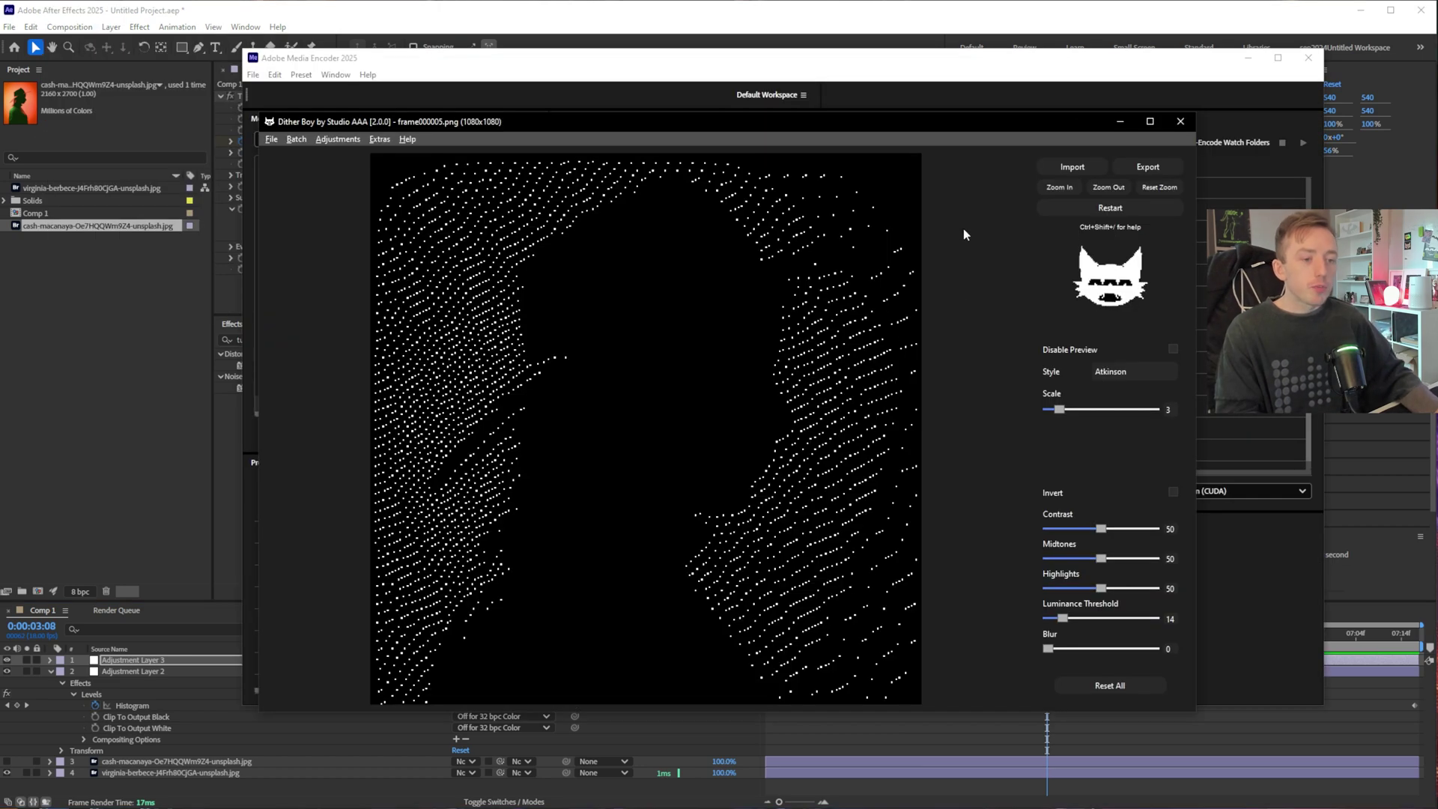
{"action": "left_click", "coordinate": [411, 141]}
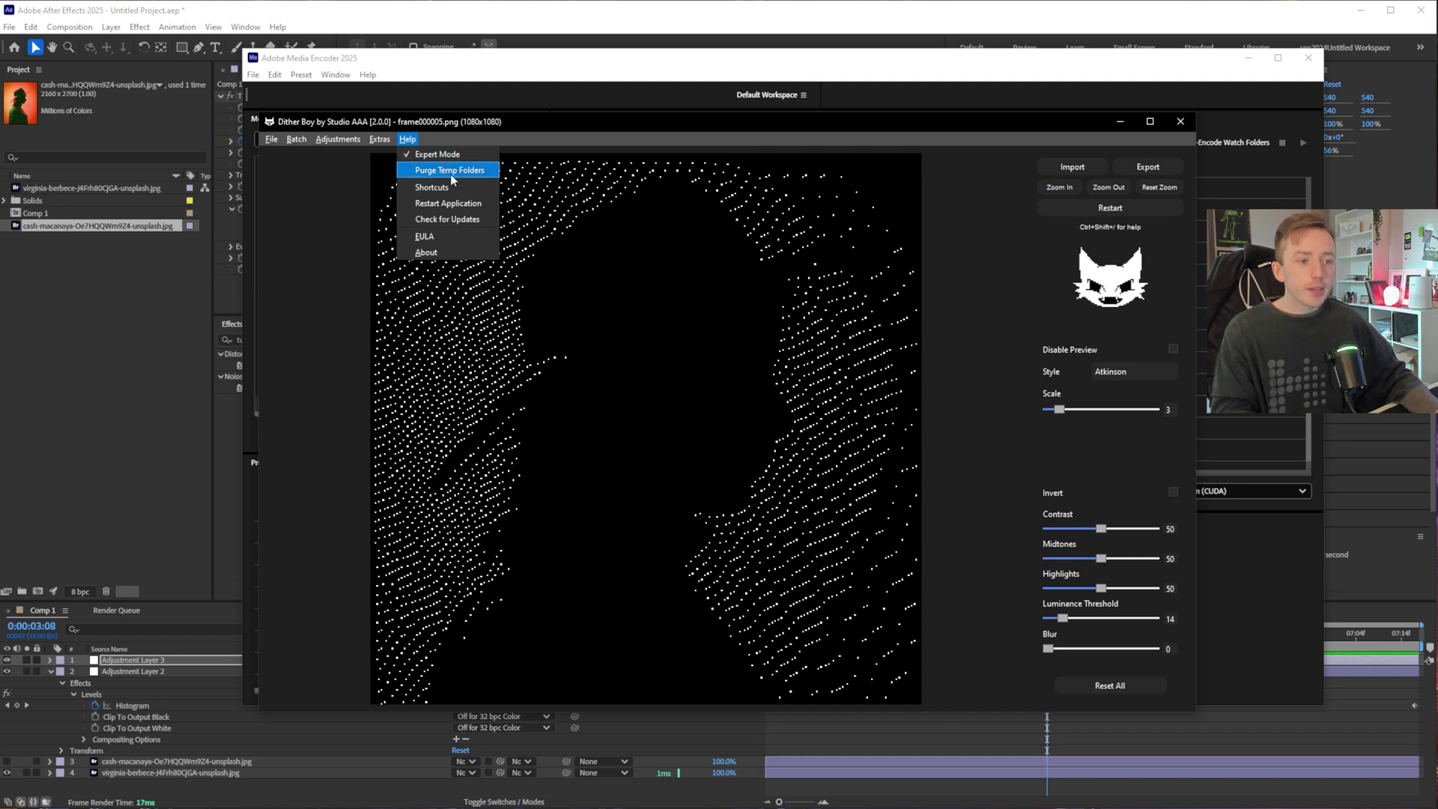
{"action": "left_click", "coordinate": [427, 172]}
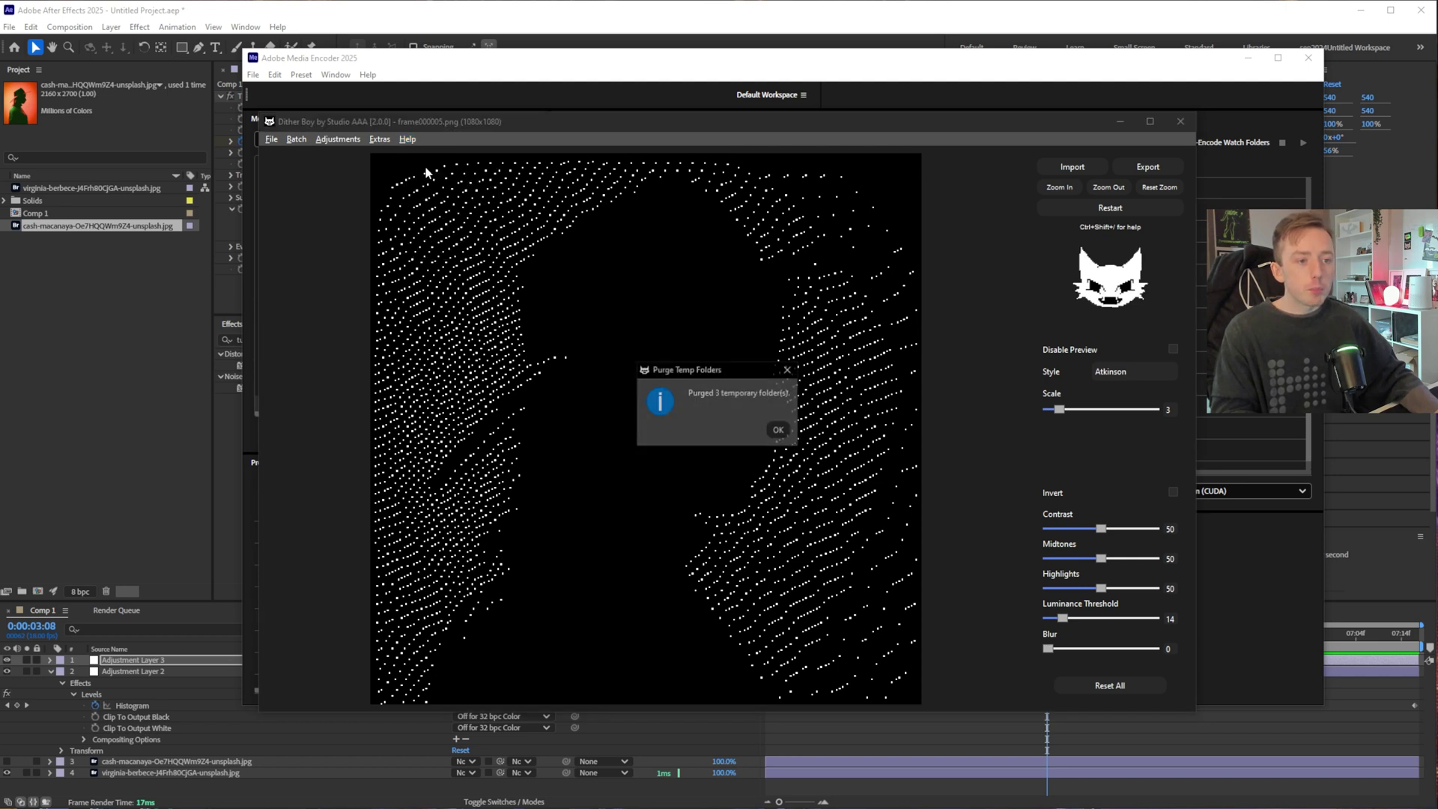
{"action": "left_click", "coordinate": [779, 431]}
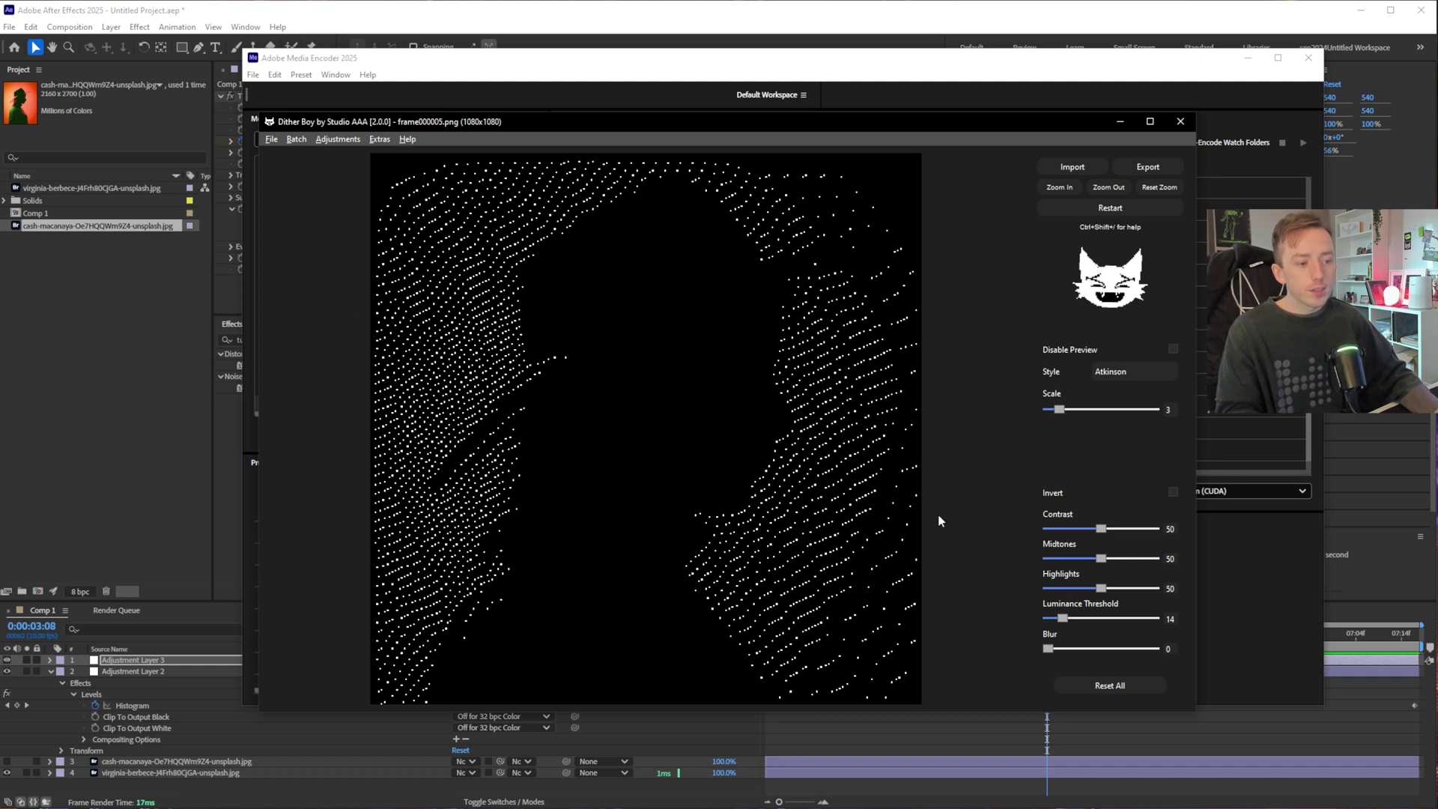
- Restart Dither Boy and bring up the video import dialog on the in out folder
{"action": "left_click", "coordinate": [1110, 207]}
{"action": "left_click", "coordinate": [384, 129]}
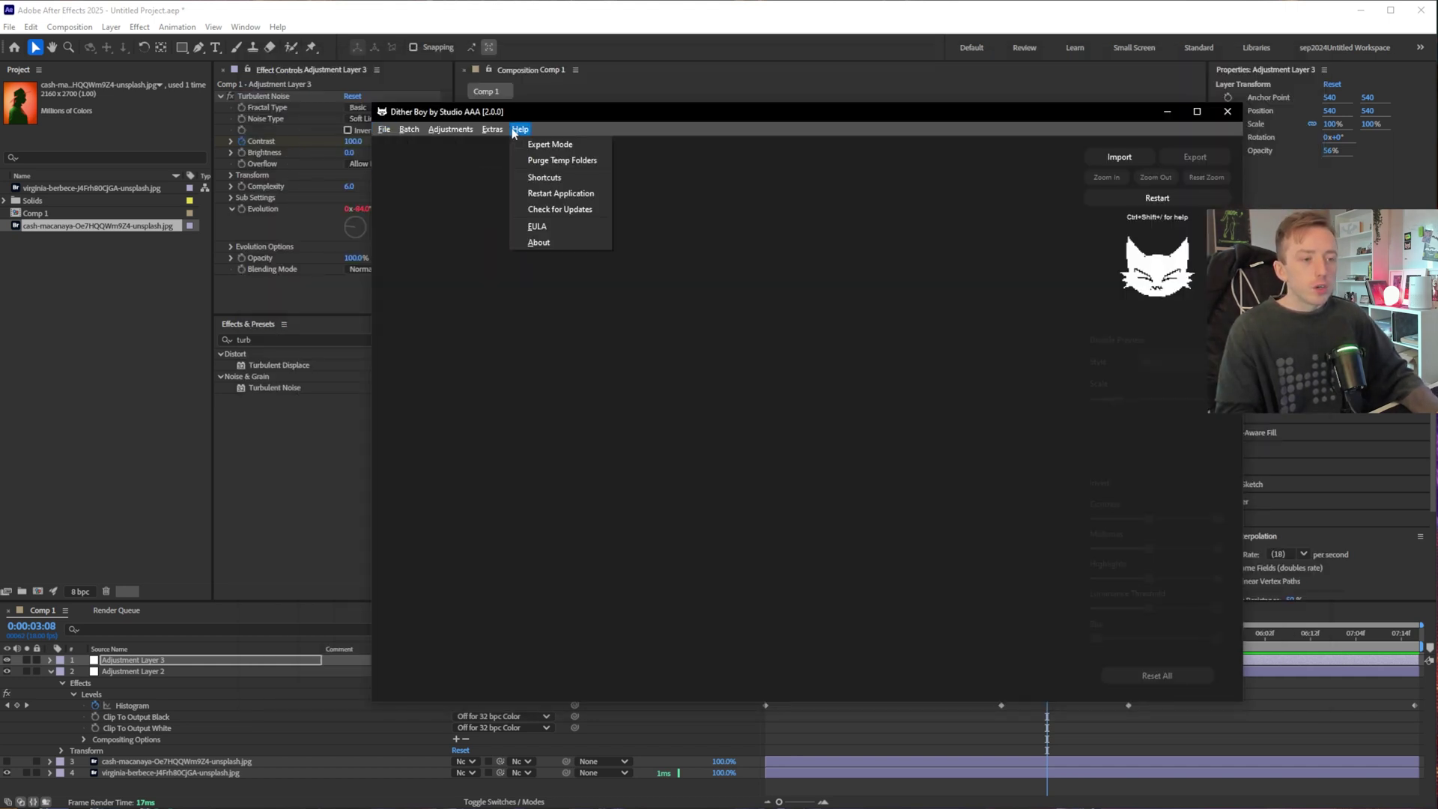
{"action": "left_click", "coordinate": [532, 149]}
{"action": "left_click", "coordinate": [886, 439]}
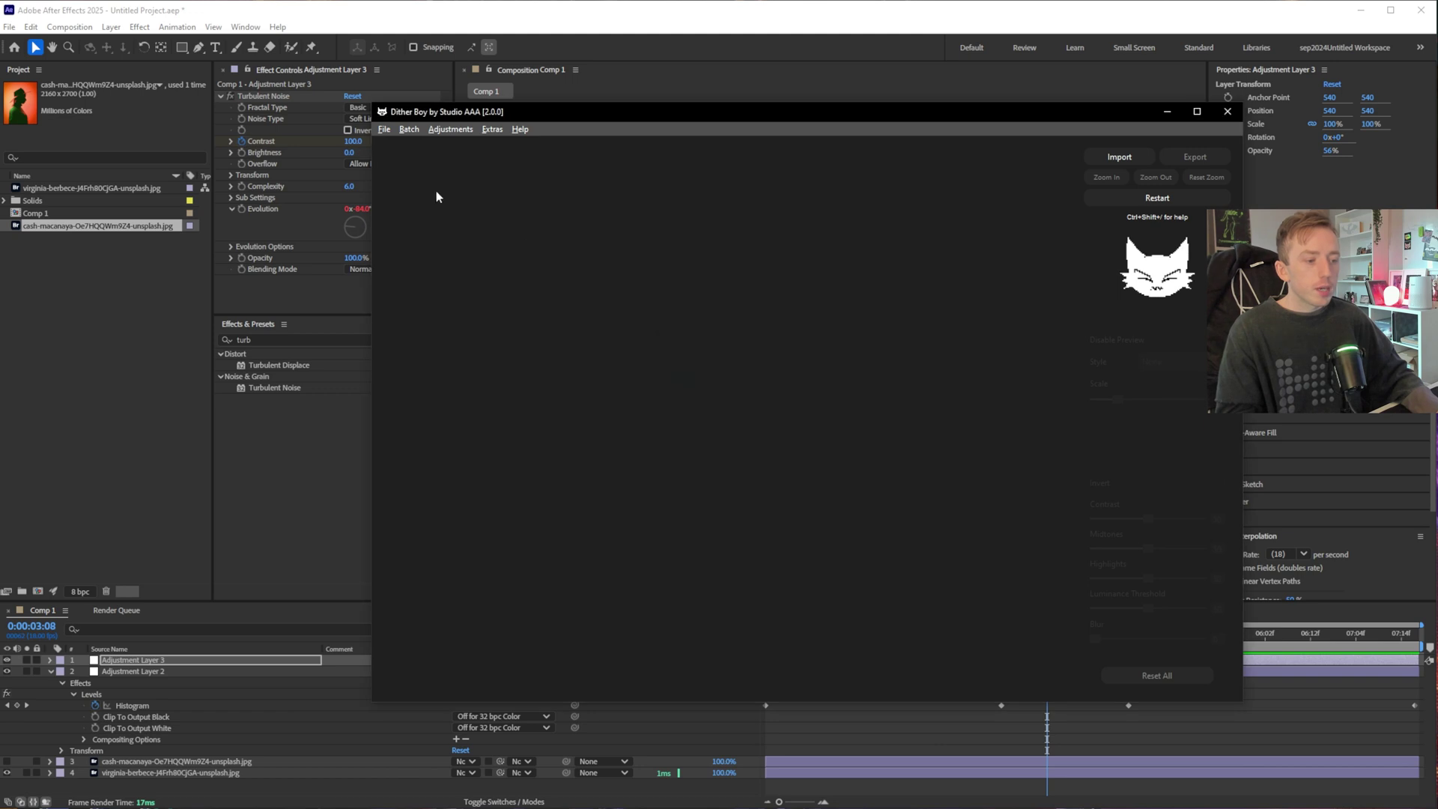
{"action": "left_click", "coordinate": [383, 129]}
{"action": "mouse_move", "coordinate": [412, 177]}
{"action": "left_click", "coordinate": [505, 180]}
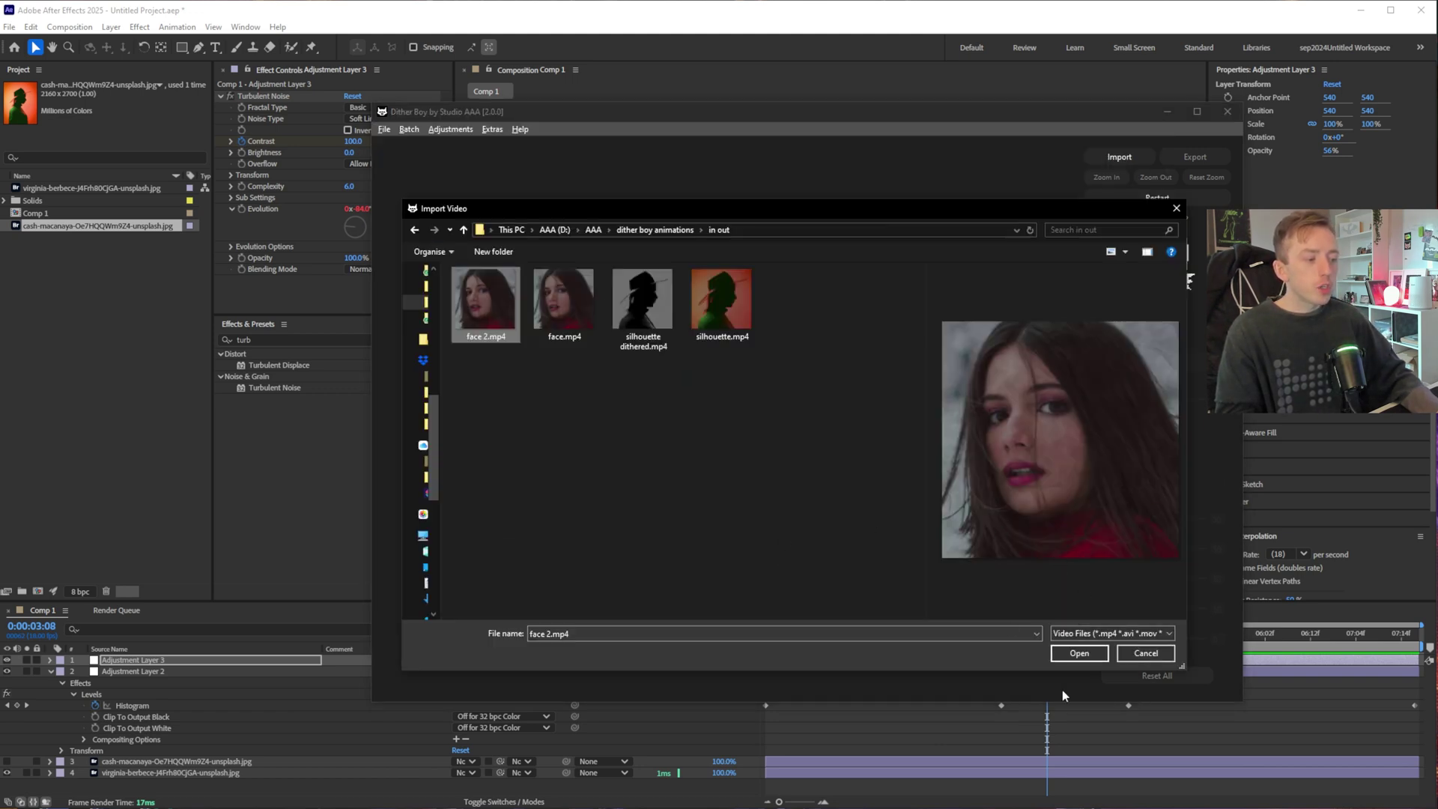
- Load face 2.mp4 and dither it Bayer-Ordered with luminance threshold 68 and a smaller scale
{"action": "left_click", "coordinate": [1078, 654]}
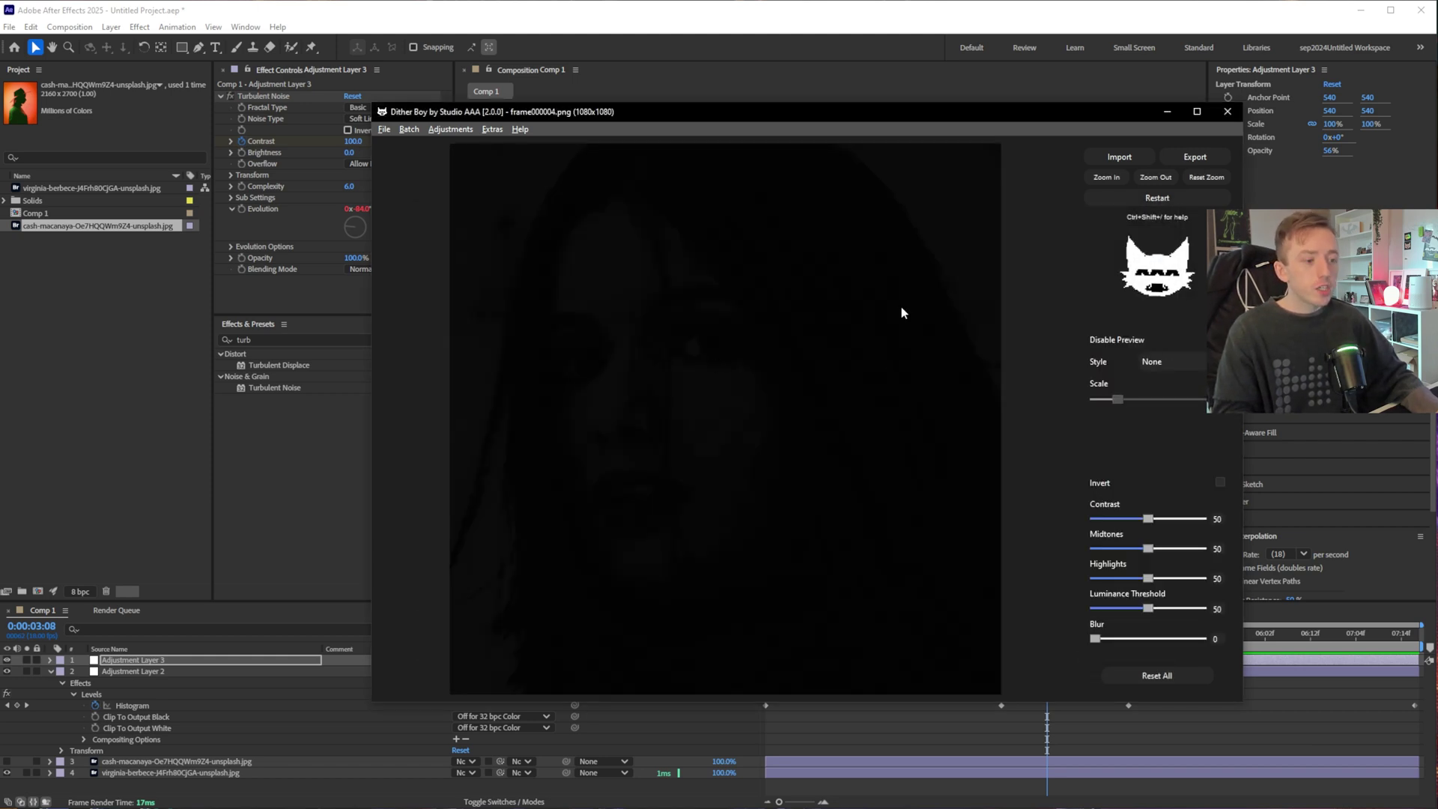
{"action": "left_click", "coordinate": [1164, 366]}
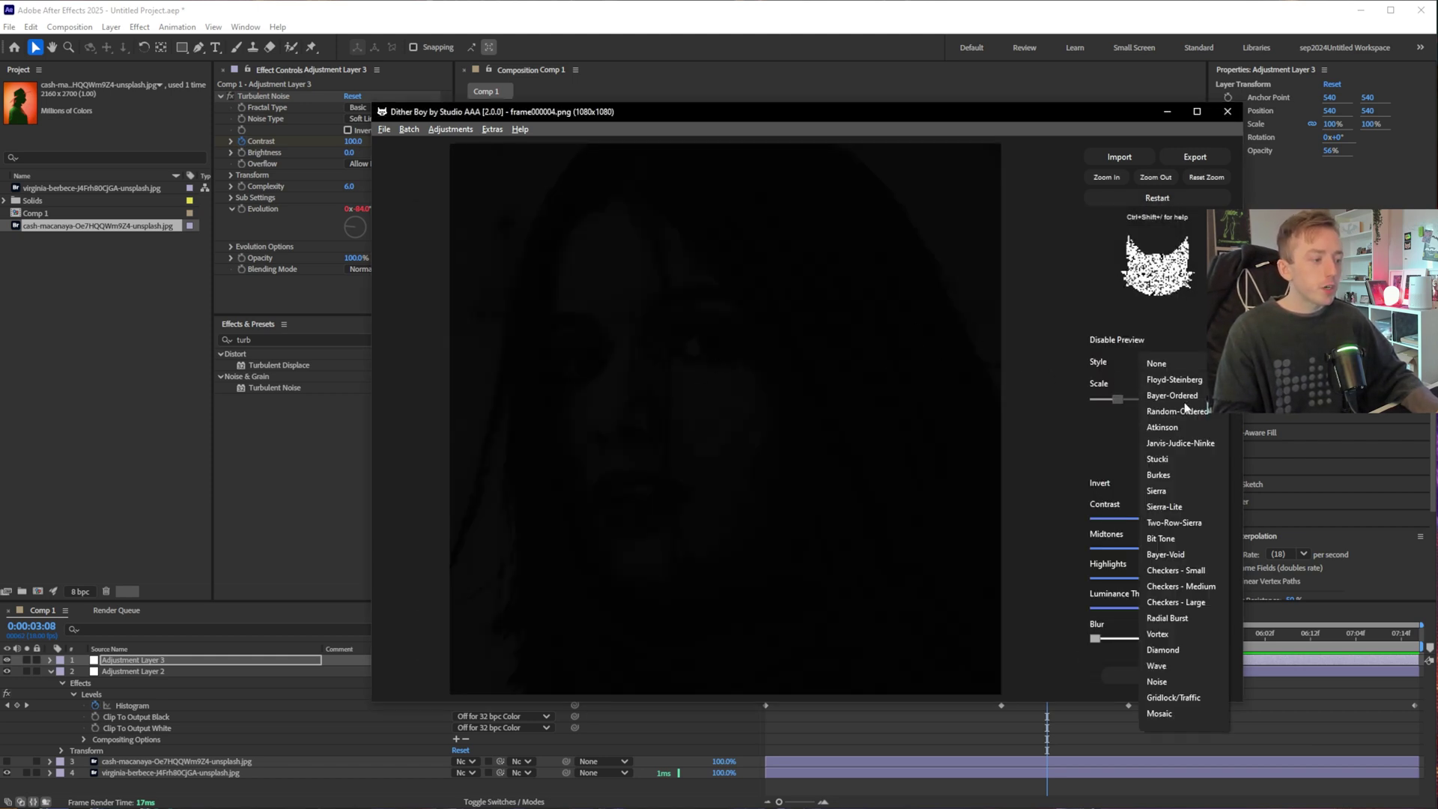
{"action": "left_click", "coordinate": [1170, 395]}
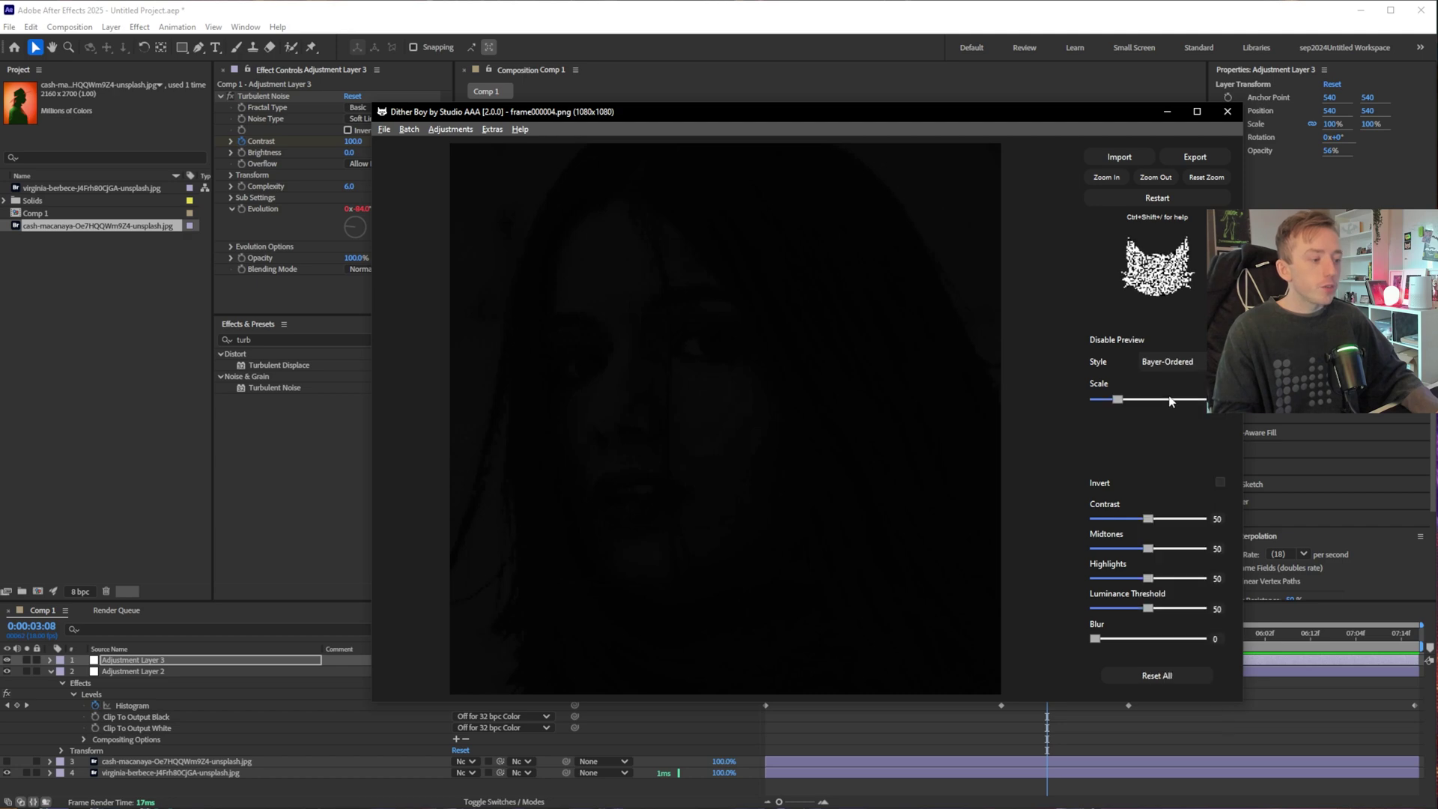
{"action": "left_click_drag", "start_coordinate": [1147, 608], "coordinate": [1167, 610]}
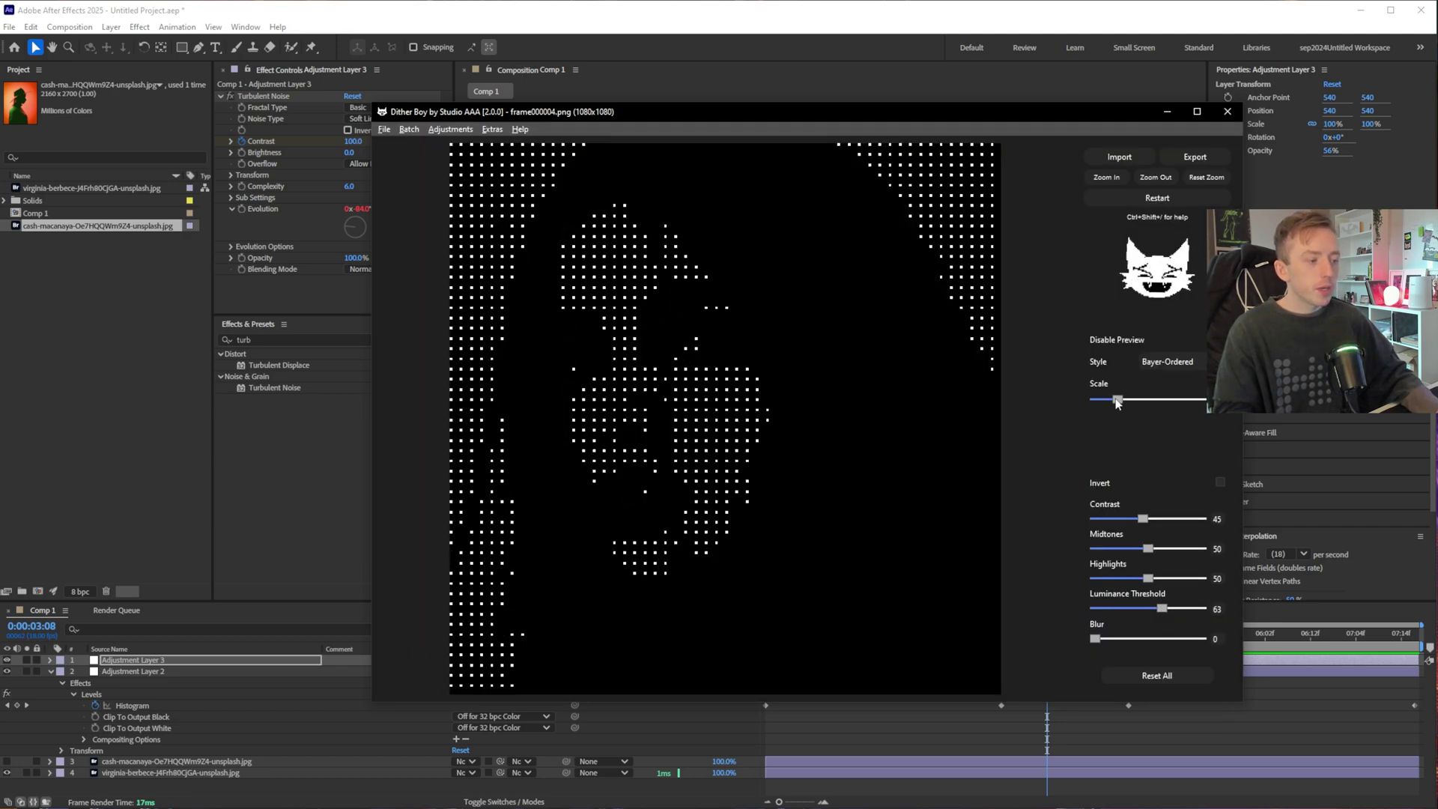
{"action": "left_click_drag", "start_coordinate": [1117, 401], "coordinate": [1107, 401]}
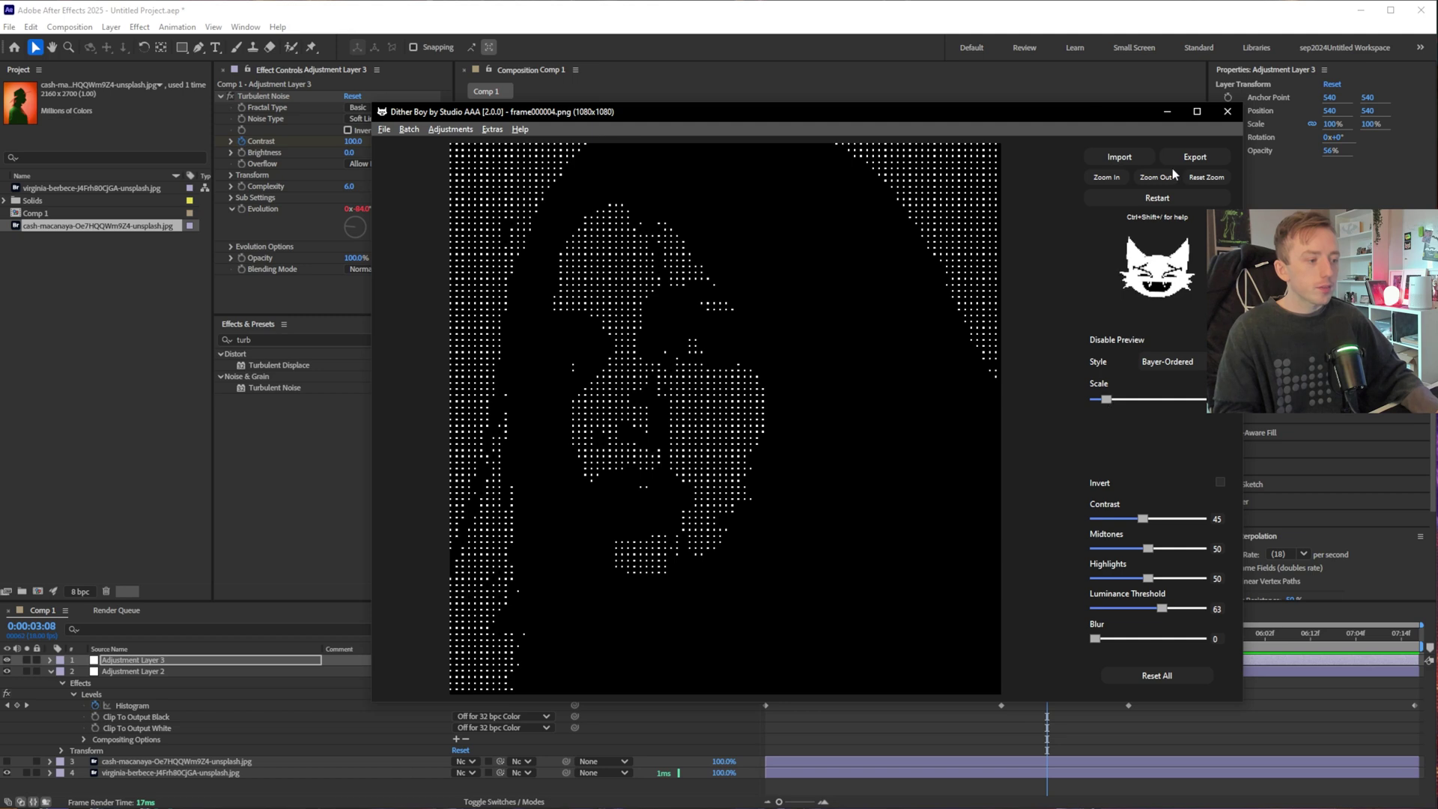
- Export the Bayer-dithered face as a video
{"action": "left_click", "coordinate": [384, 129]}
{"action": "mouse_move", "coordinate": [413, 179]}
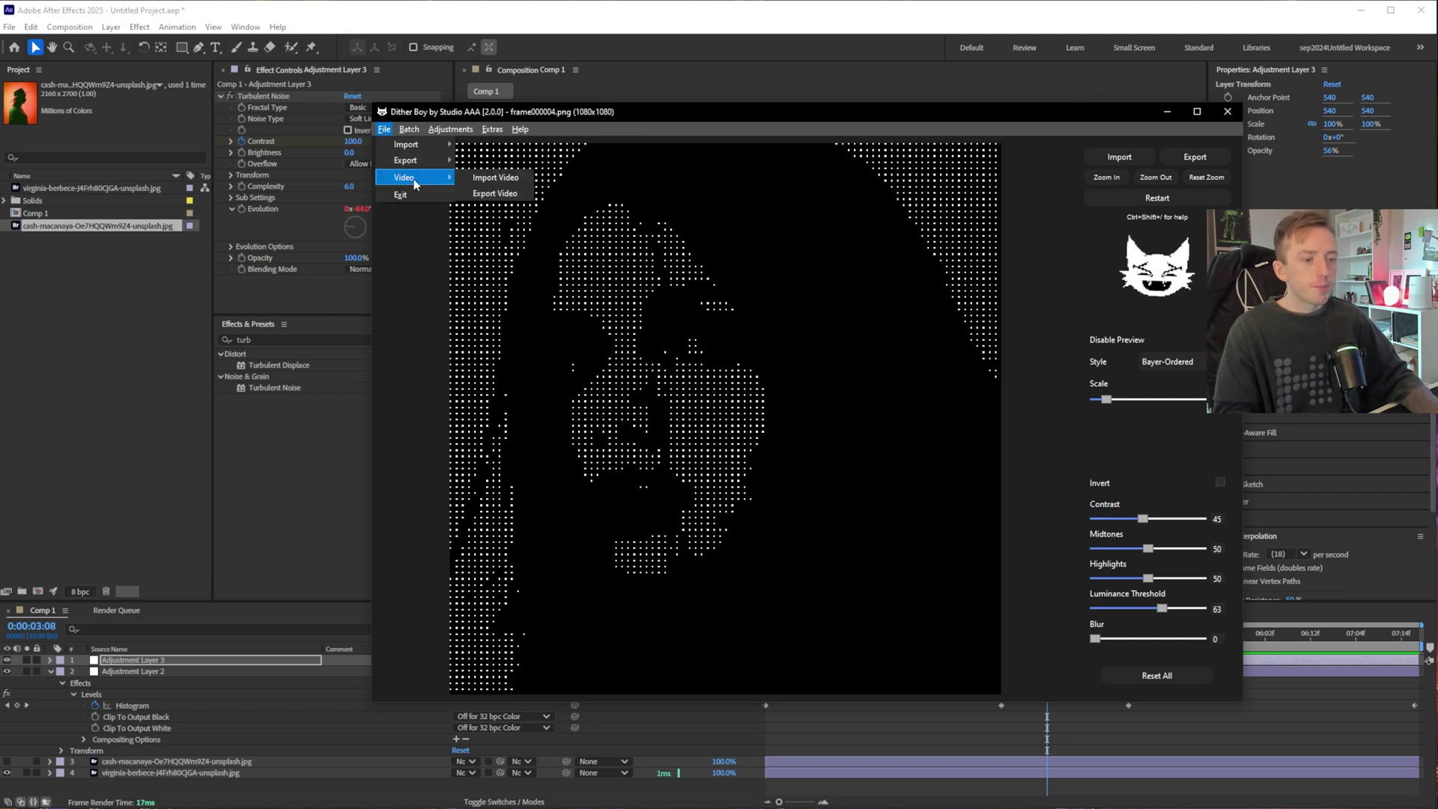
{"action": "left_click", "coordinate": [491, 194]}
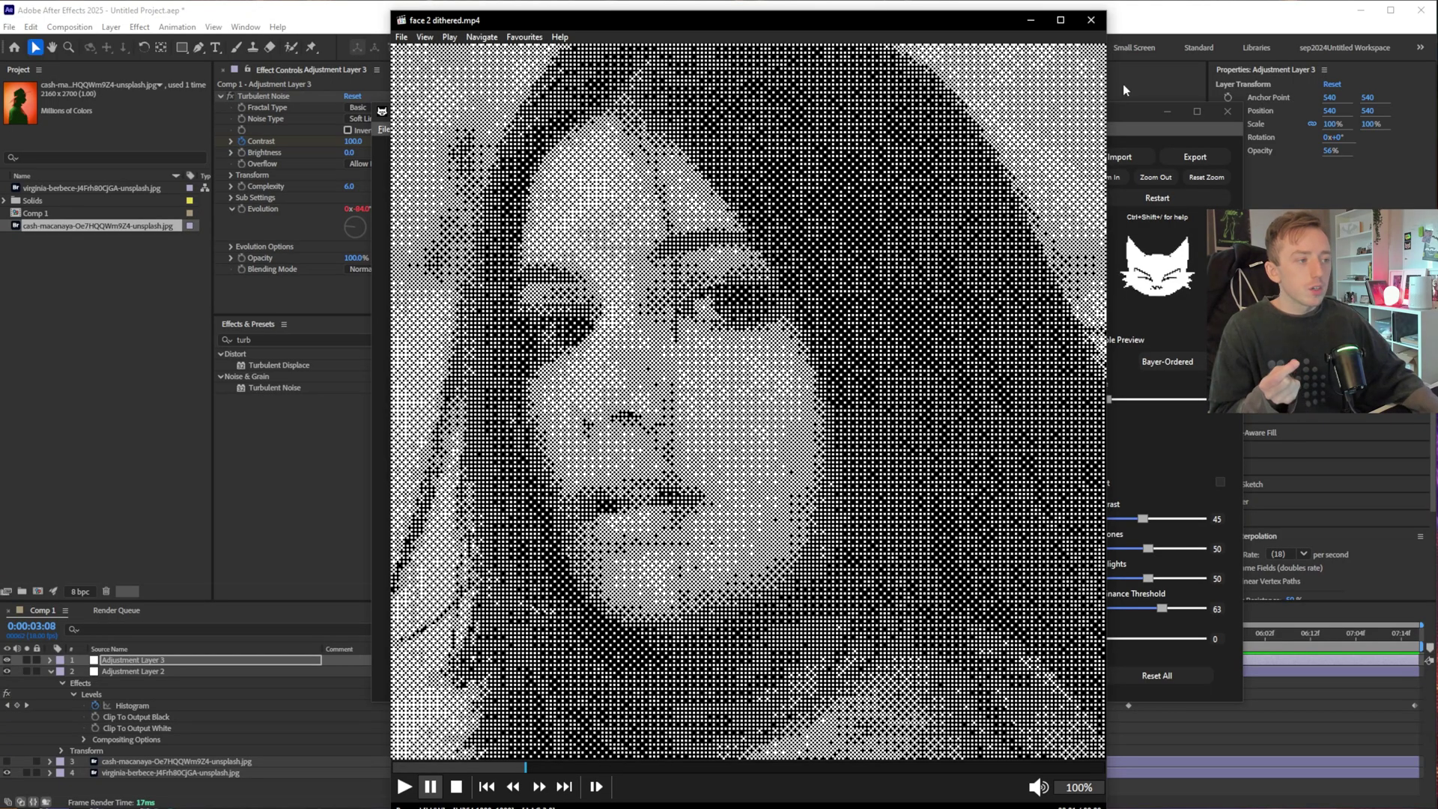
- Back in Dither Boy, adjust the Scale slider ahead of changing the dither style
{"action": "mouse_move", "coordinate": [1108, 399]}
{"action": "left_mouse_down"}
{"action": "mouse_move", "coordinate": [1140, 400]}
{"action": "mouse_move", "coordinate": [1125, 403]}
{"action": "left_mouse_up"}
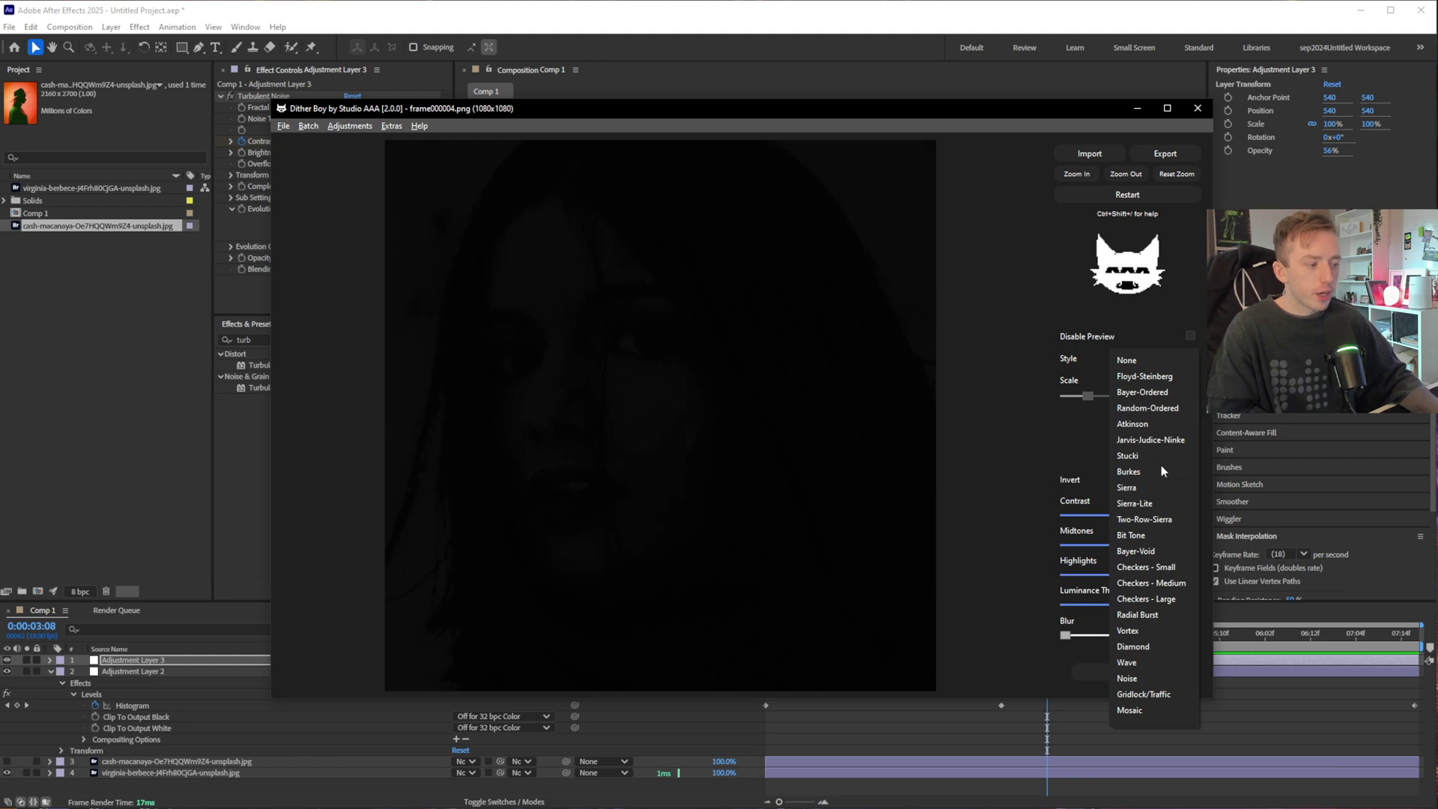
- Re-dither with Floyd-Steinberg at scale 6 and export it as a video, confirming the save
{"action": "left_click", "coordinate": [1153, 376]}
{"action": "left_click_drag", "start_coordinate": [1090, 394], "coordinate": [1095, 396]}
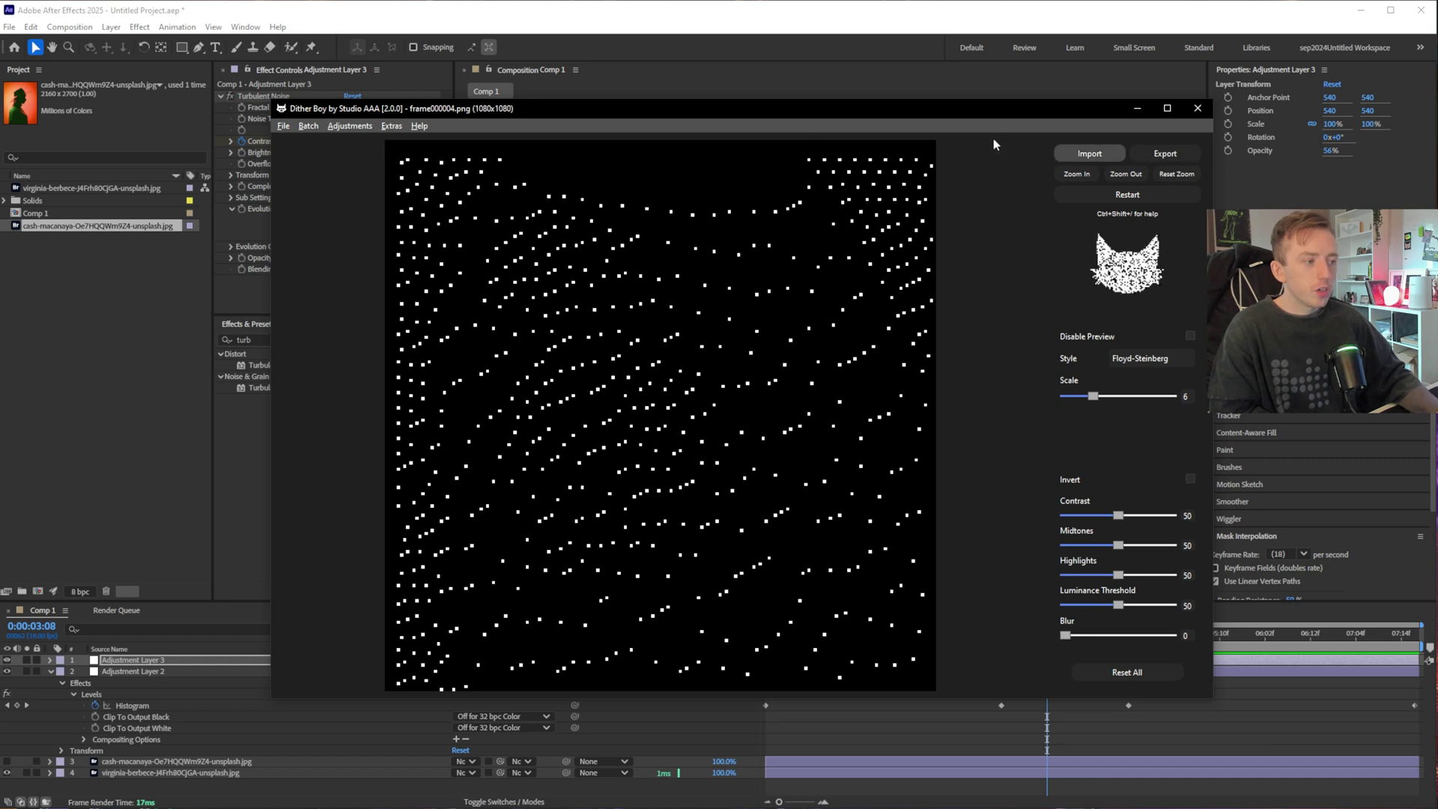
{"action": "left_click", "coordinate": [283, 126]}
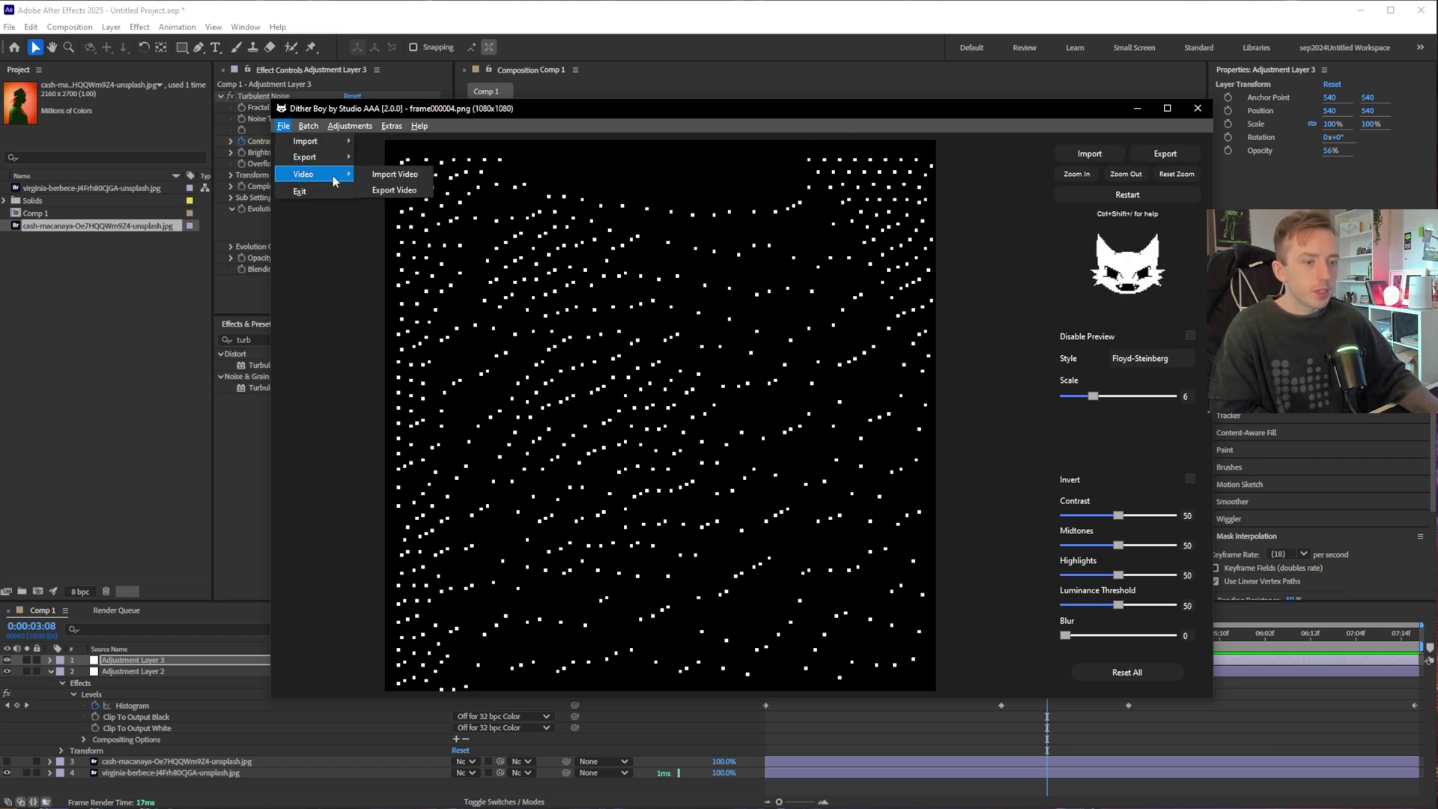
{"action": "left_click", "coordinate": [389, 190]}
{"action": "key", "text": "Return"}
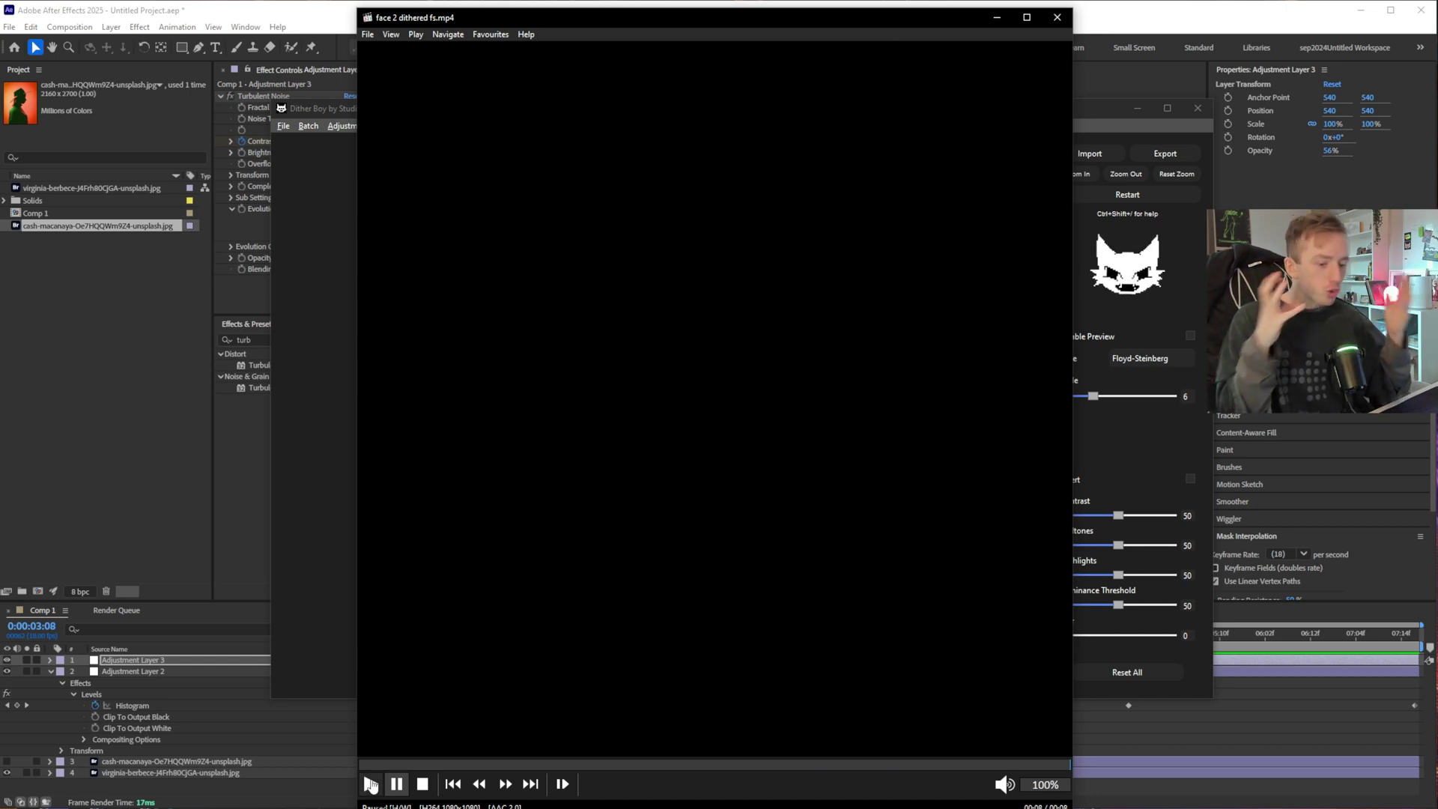
- Return to After Effects and scrub Comp 1 to 0:00:06:10
{"action": "left_click", "coordinate": [1171, 34]}
{"action": "left_click_drag", "start_coordinate": [1047, 636], "coordinate": [736, 652]}
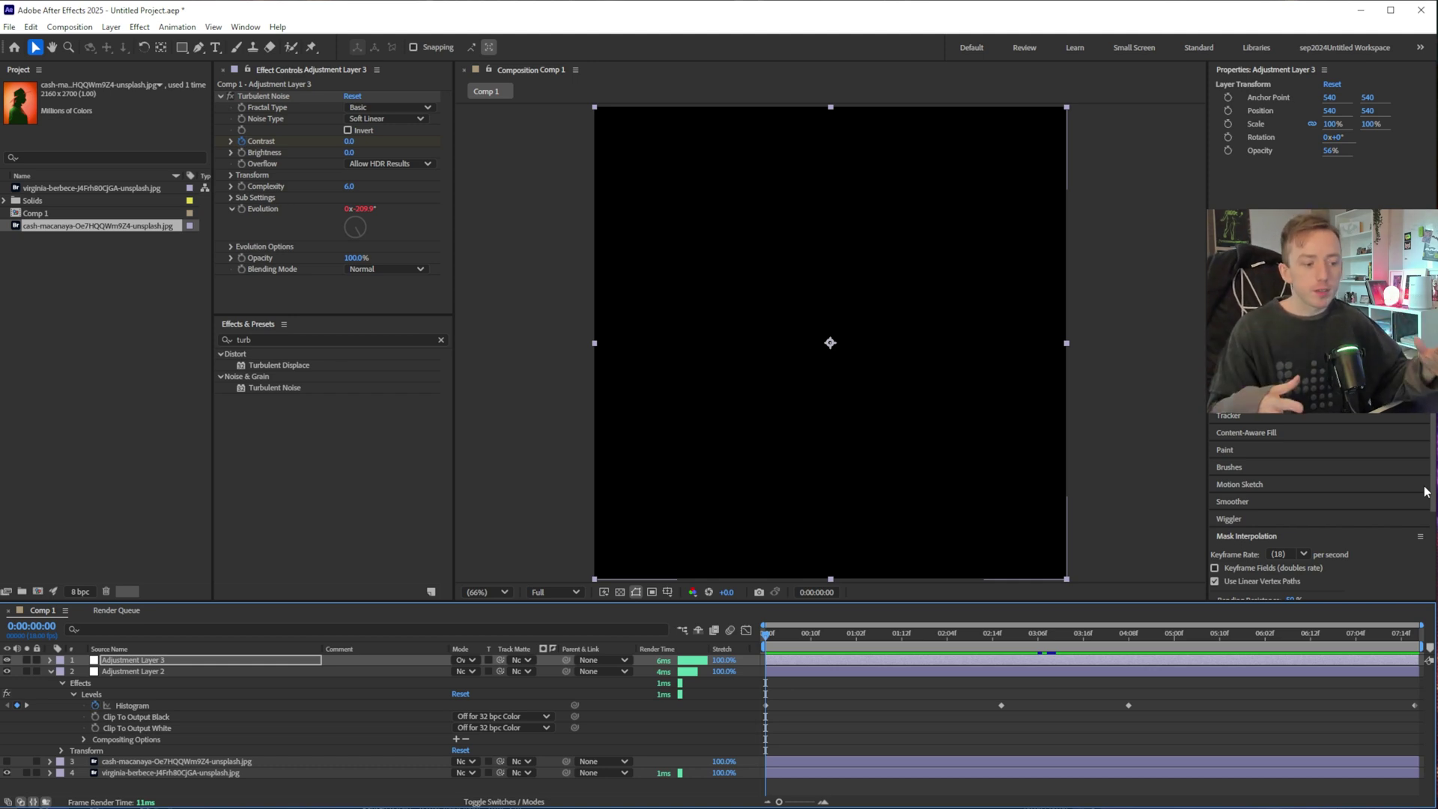
- Scrub to the faded-in face, compare it with the paused Floyd-Steinberg video, then close the player
{"action": "left_click_drag", "start_coordinate": [784, 650], "coordinate": [948, 666]}
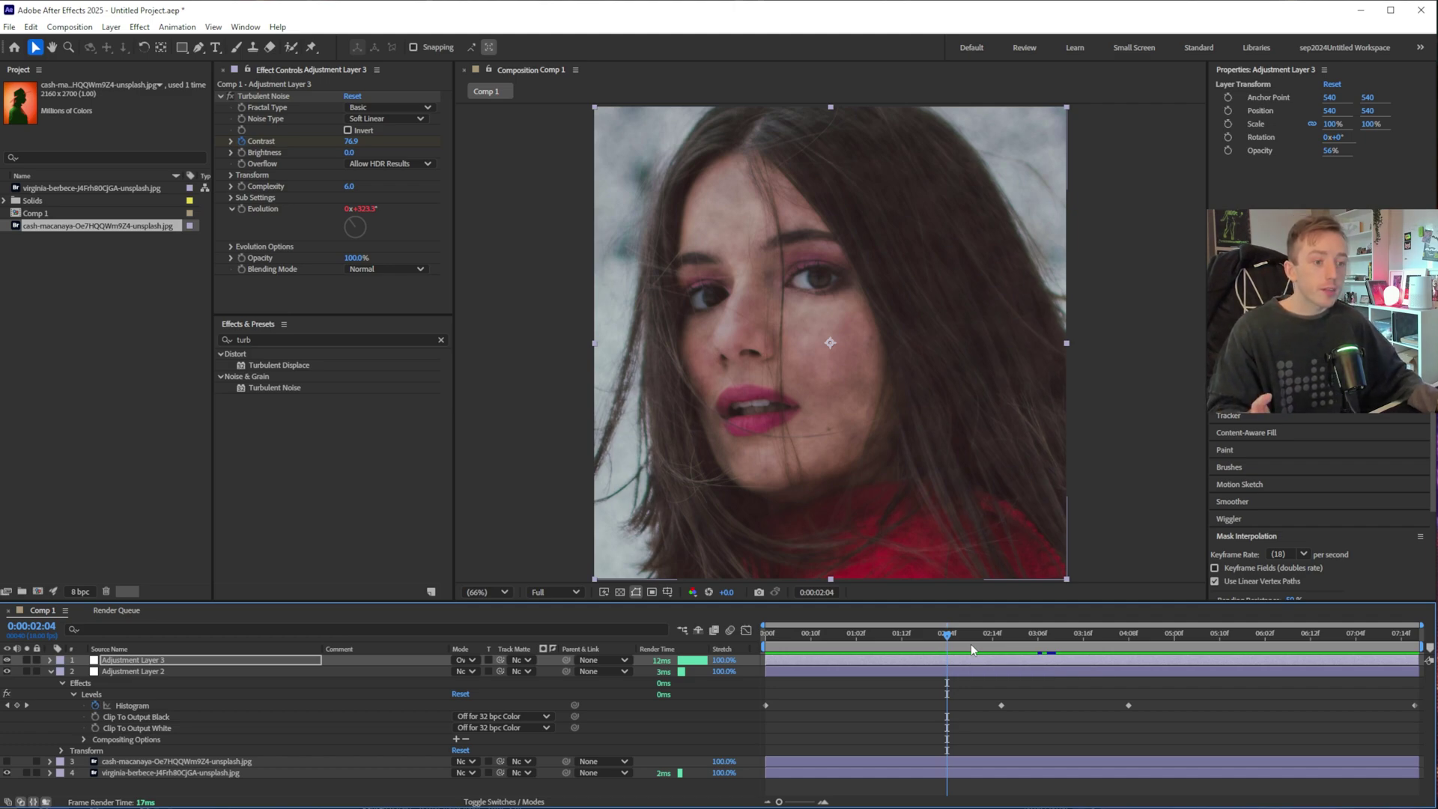
{"action": "key", "text": "alt+Tab"}
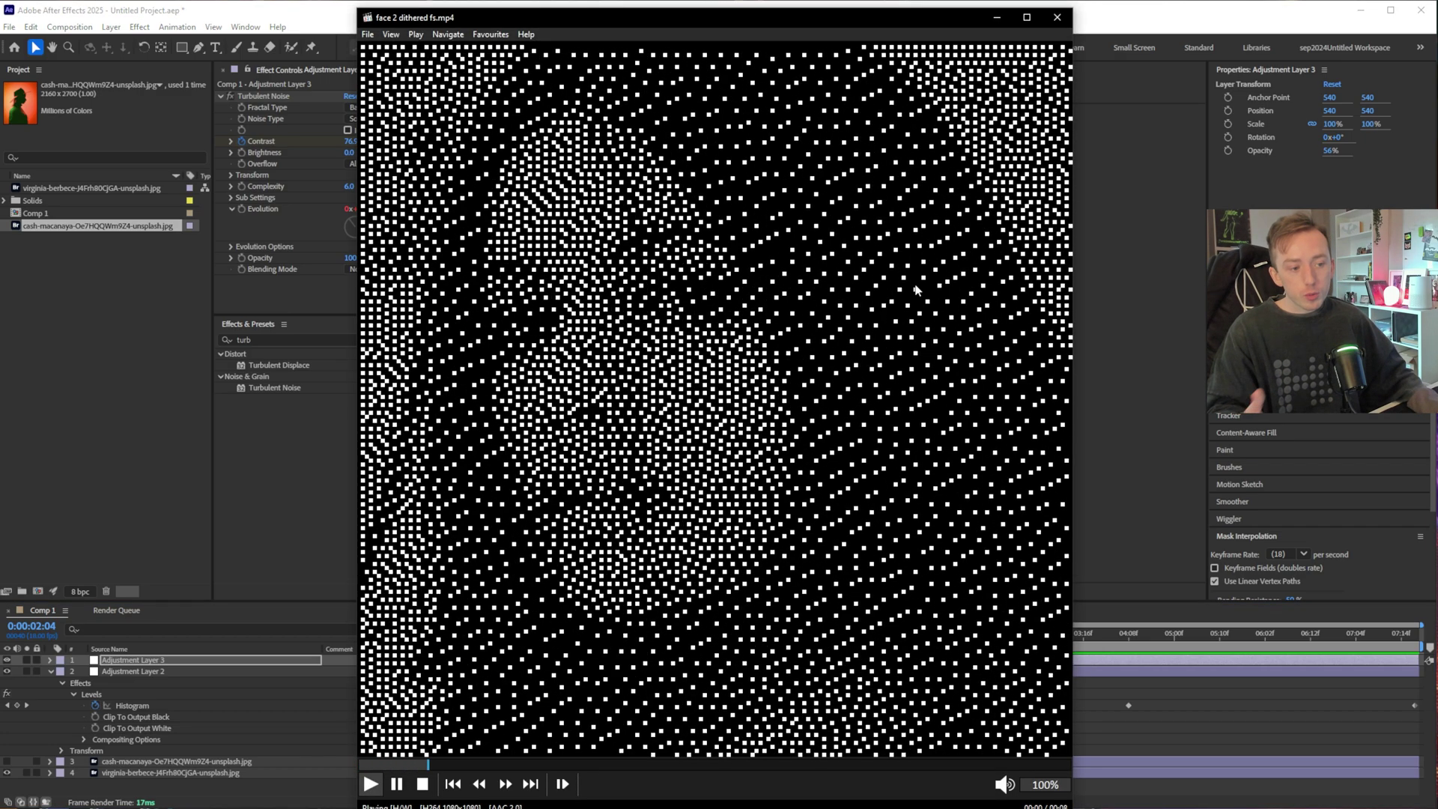
{"action": "key", "text": "space"}
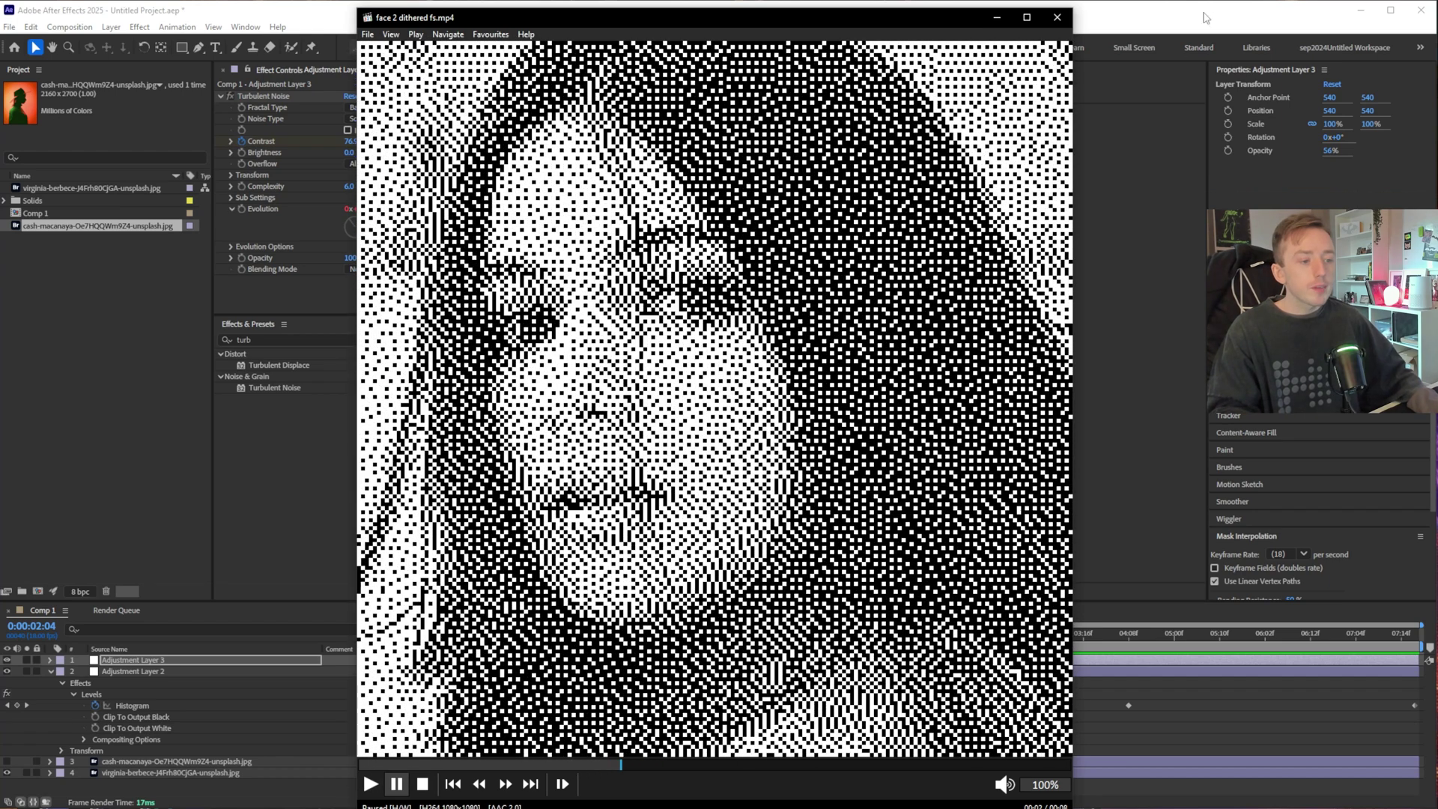
{"action": "key", "text": "alt+Tab"}
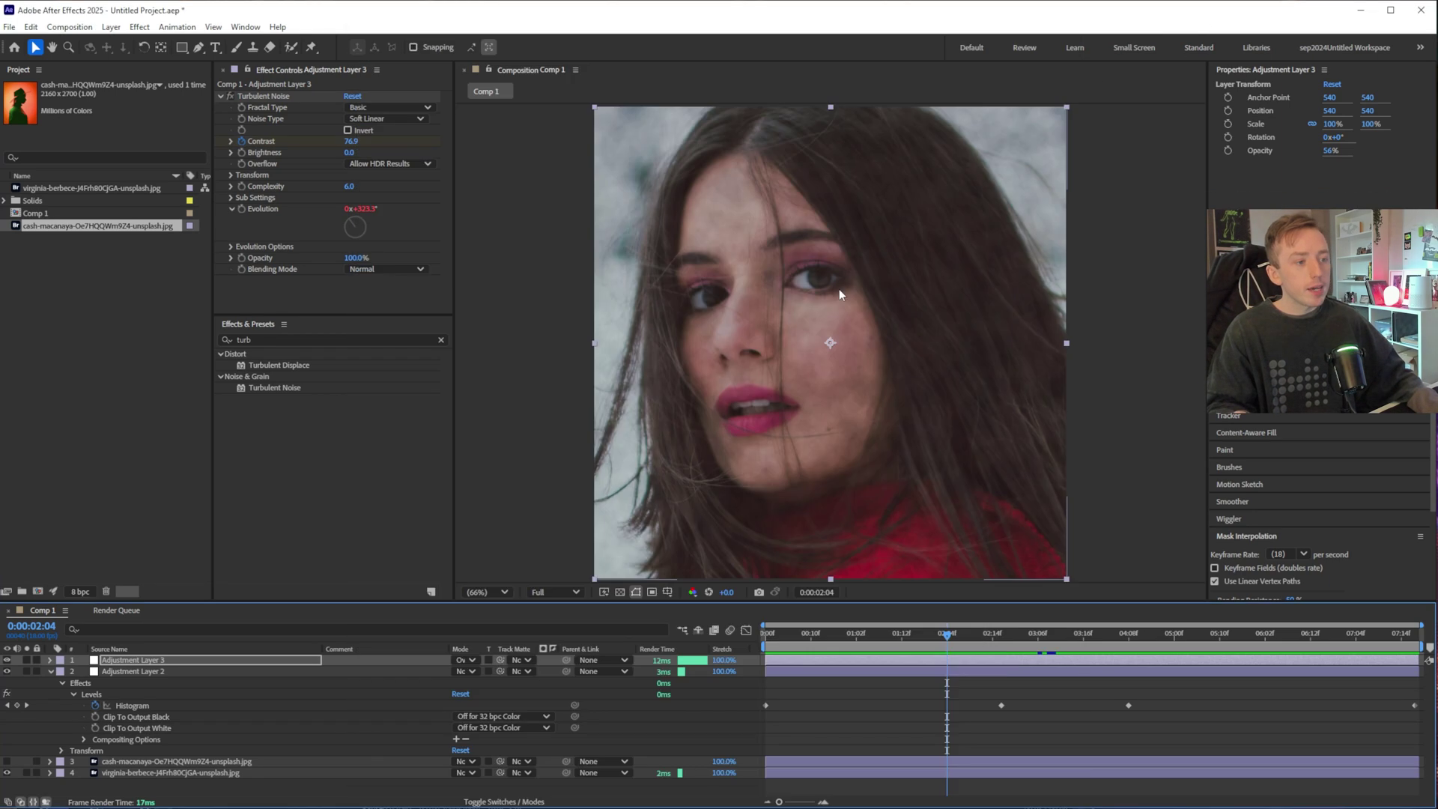
- Jump Comp 1 to 0:00:03:10 to see the bright face under the Overlay noise
{"action": "left_click", "coordinate": [1057, 651]}
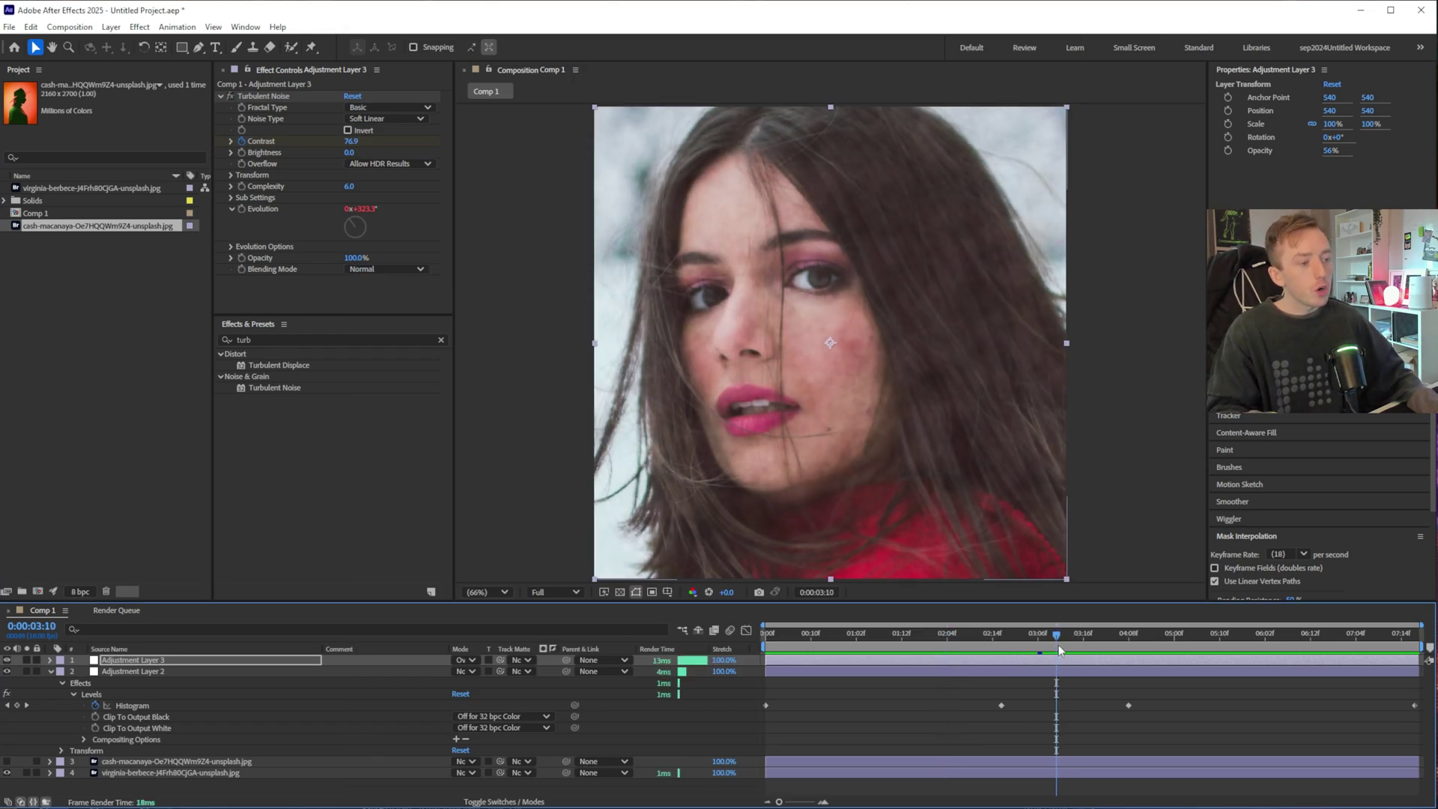